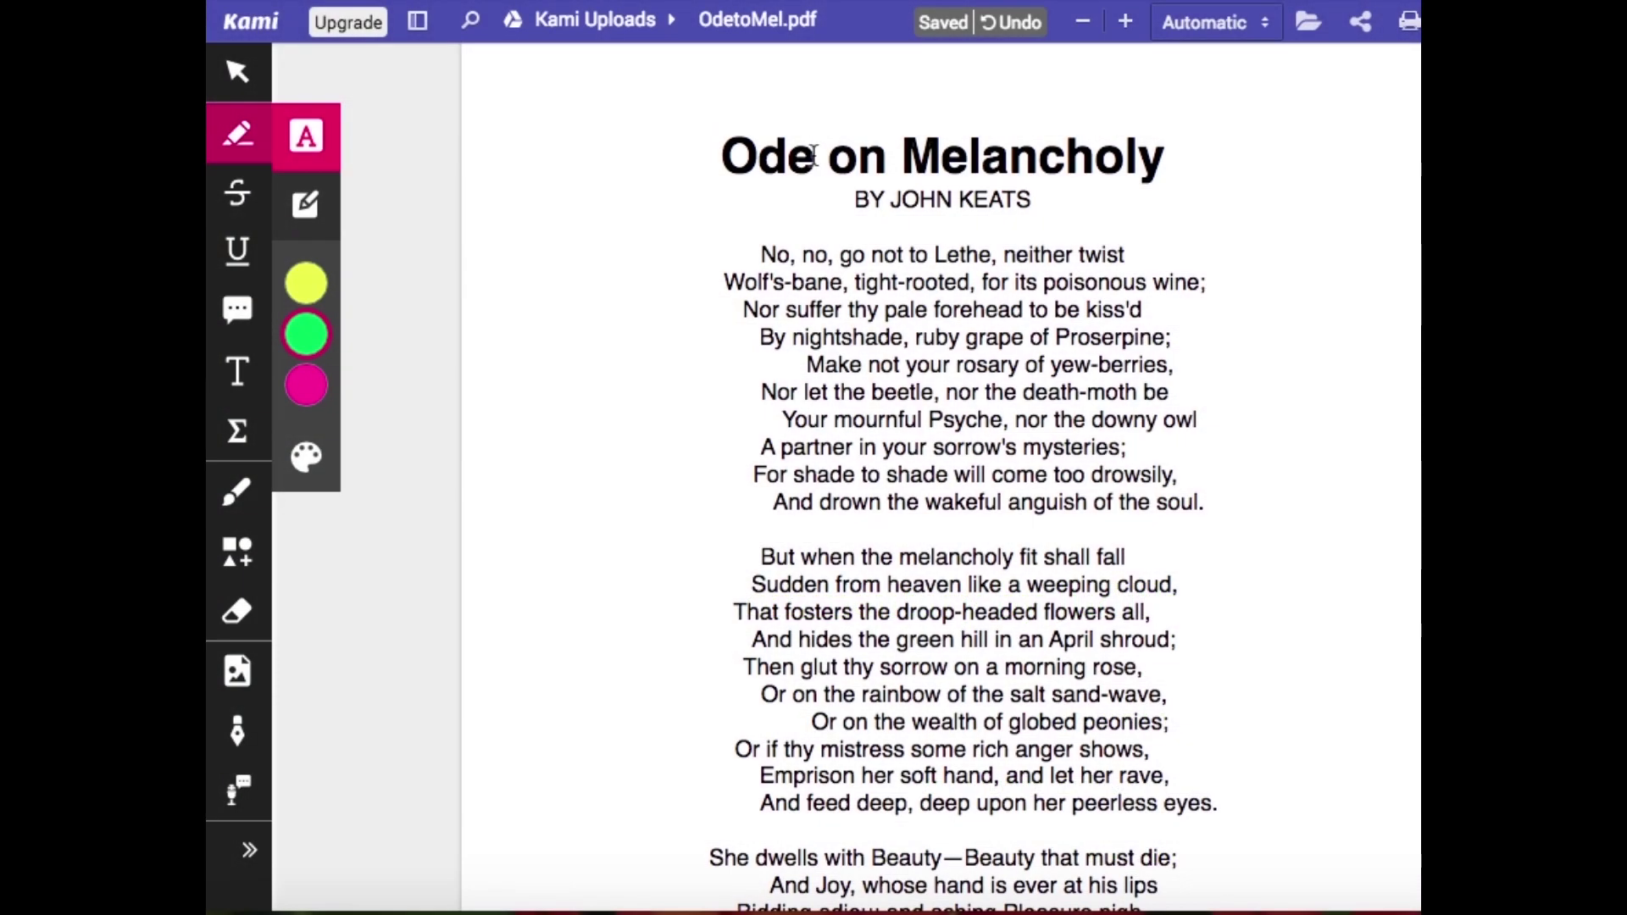
Highlight the word 'Ode' in the poem's title in green
drag(815, 155, 719, 153)
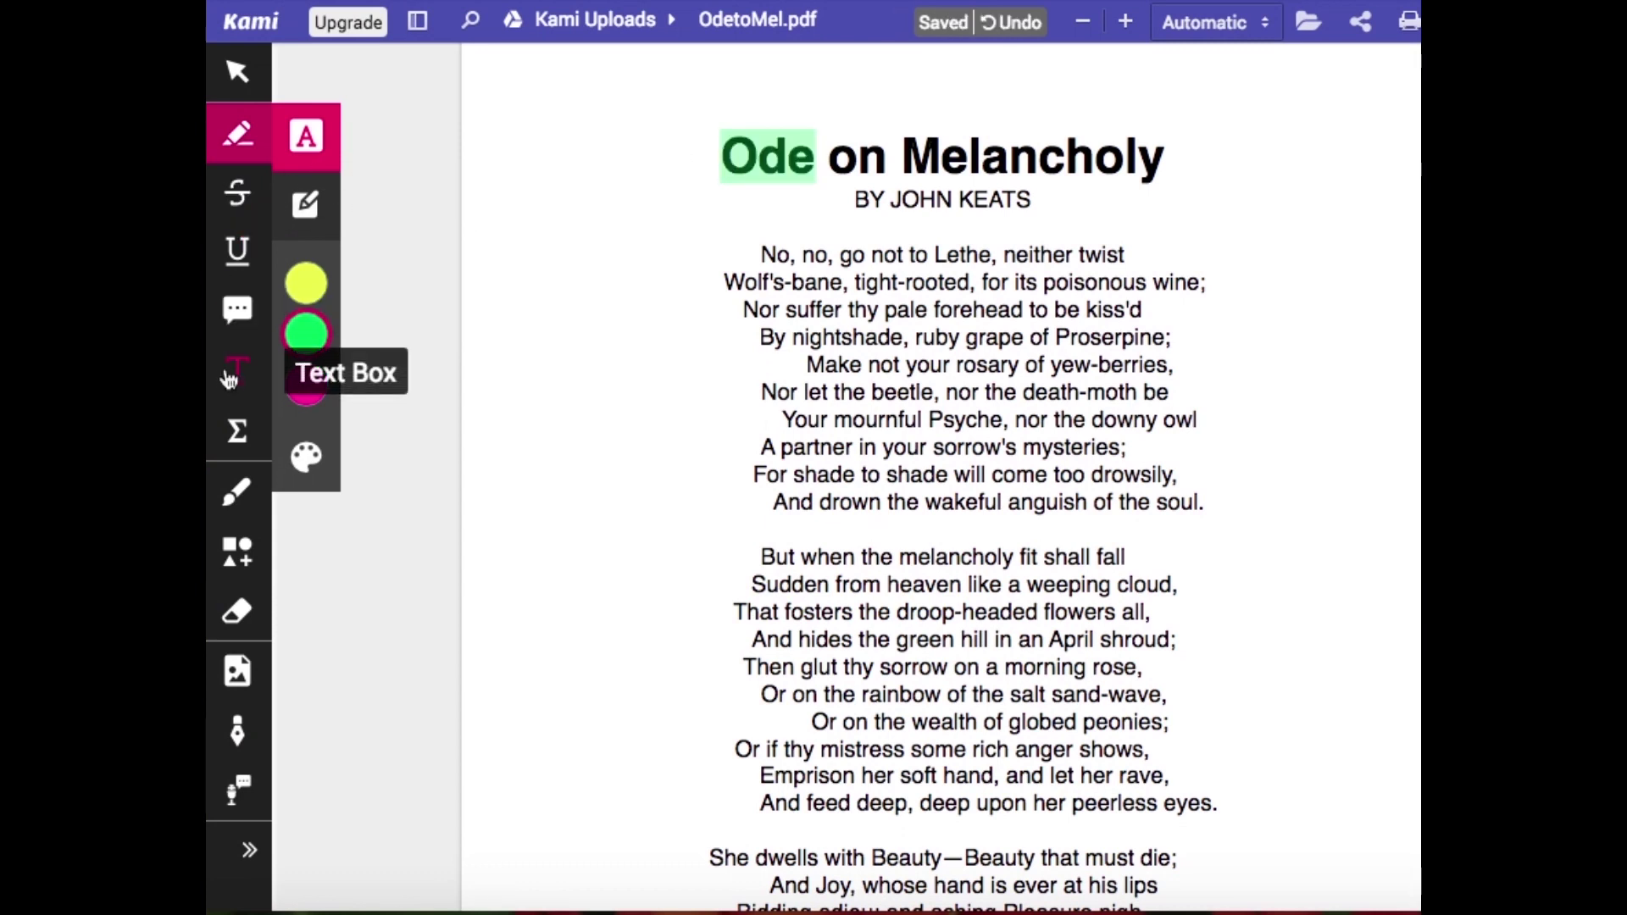
Draw a pink line left from 'Ode' ending at a new note reading 'a poem of praise'
click(237, 550)
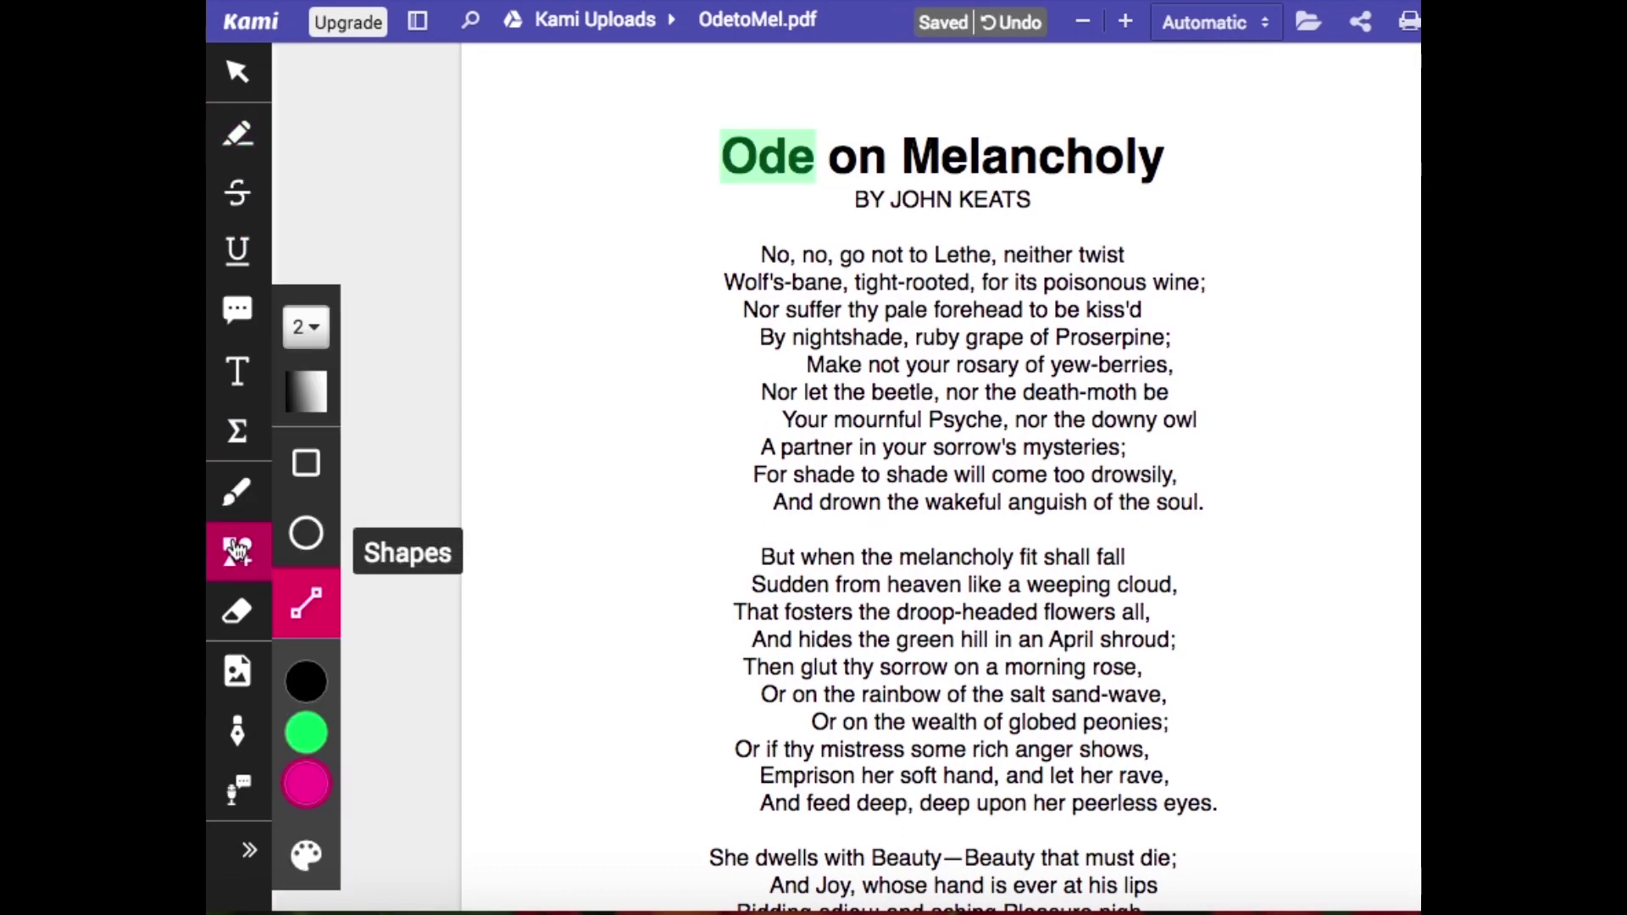
drag(716, 166, 657, 175)
key(t)
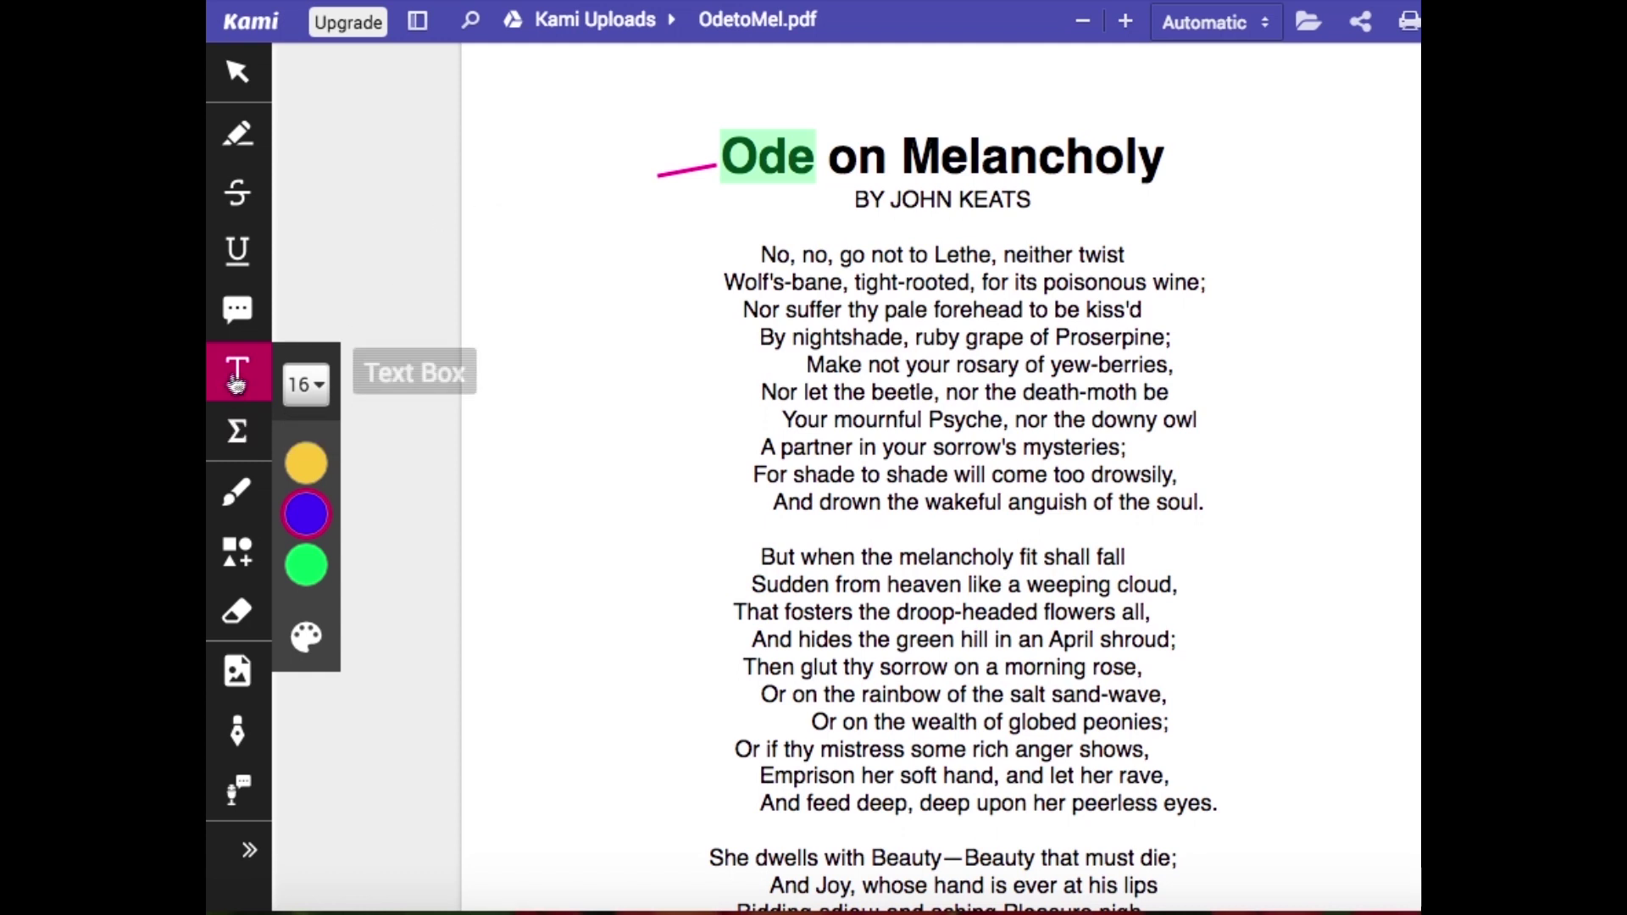
click(508, 192)
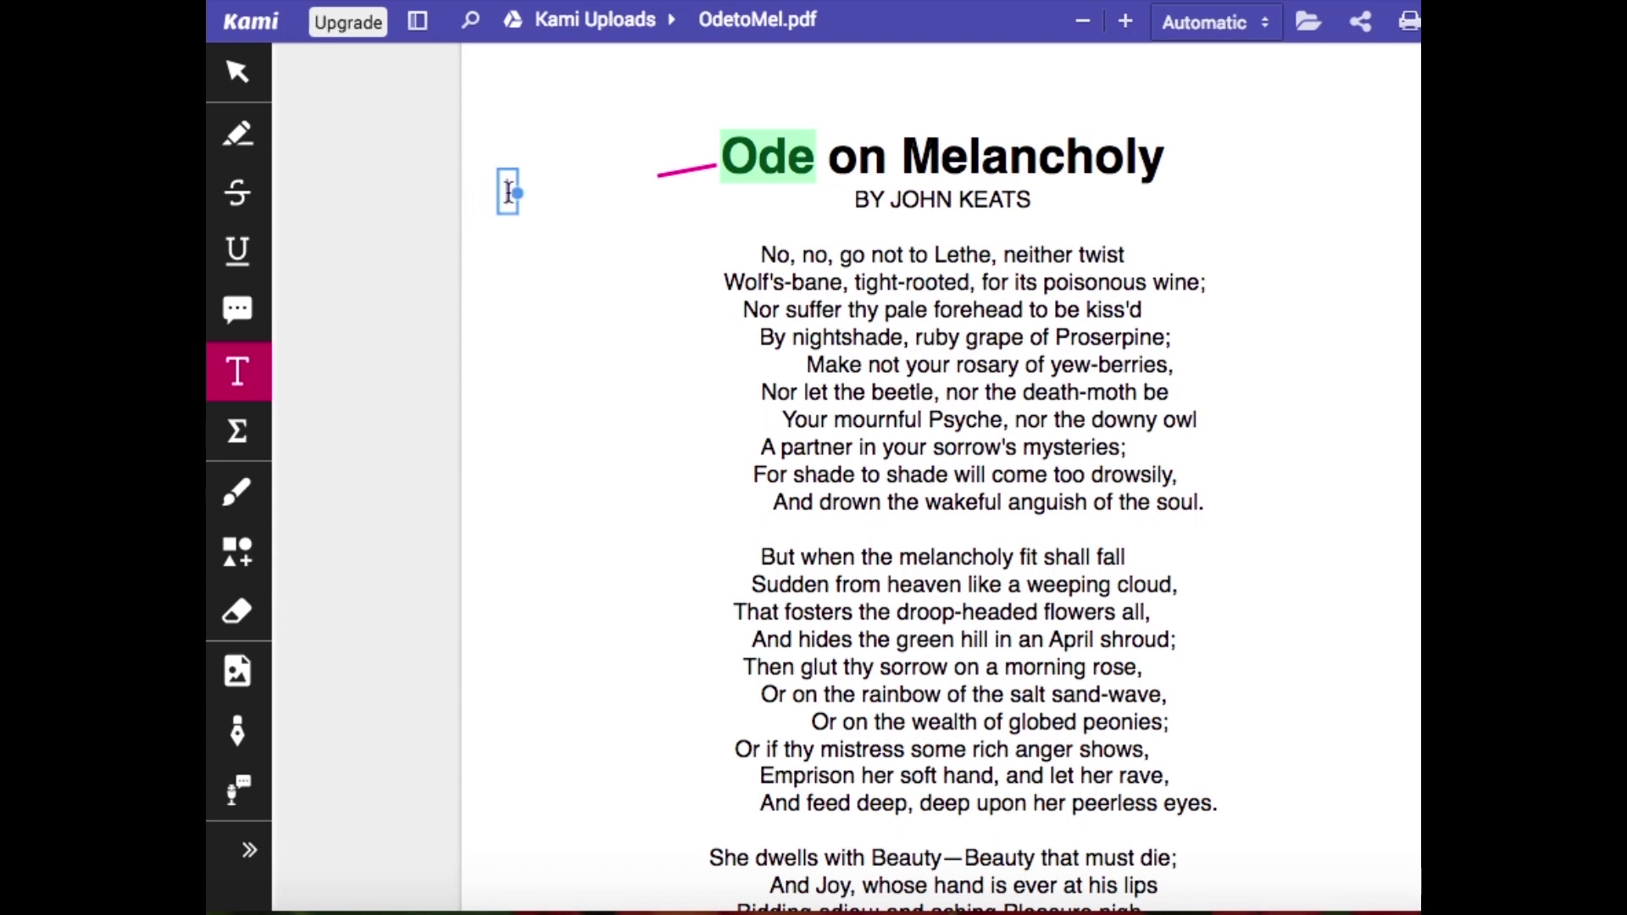
text(a poem of praise)
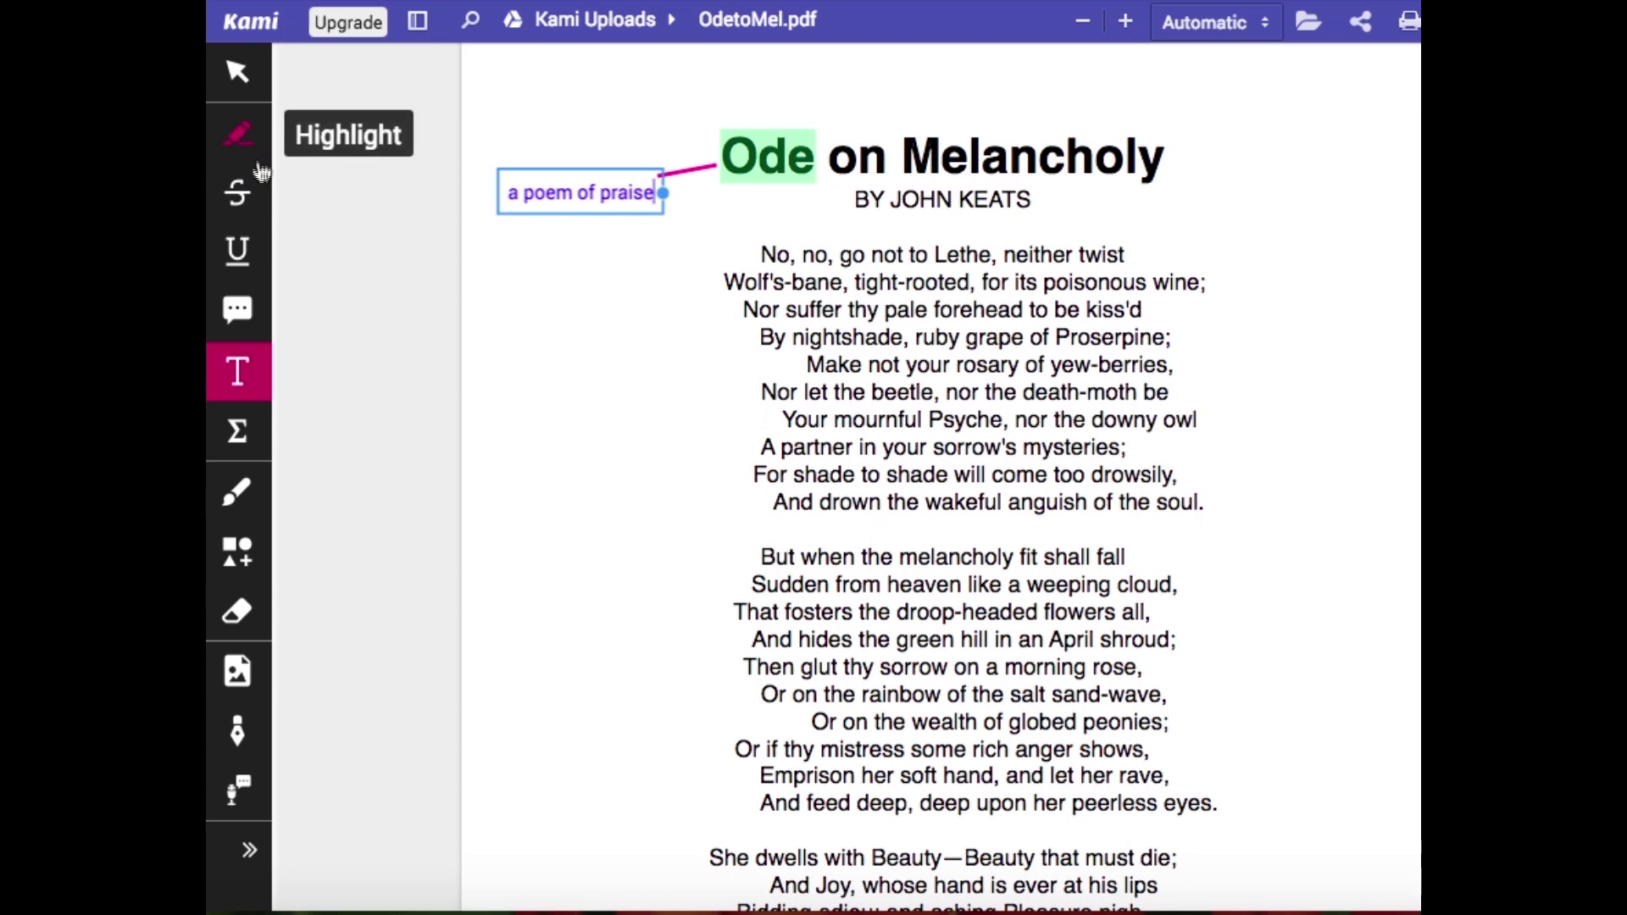
click(571, 78)
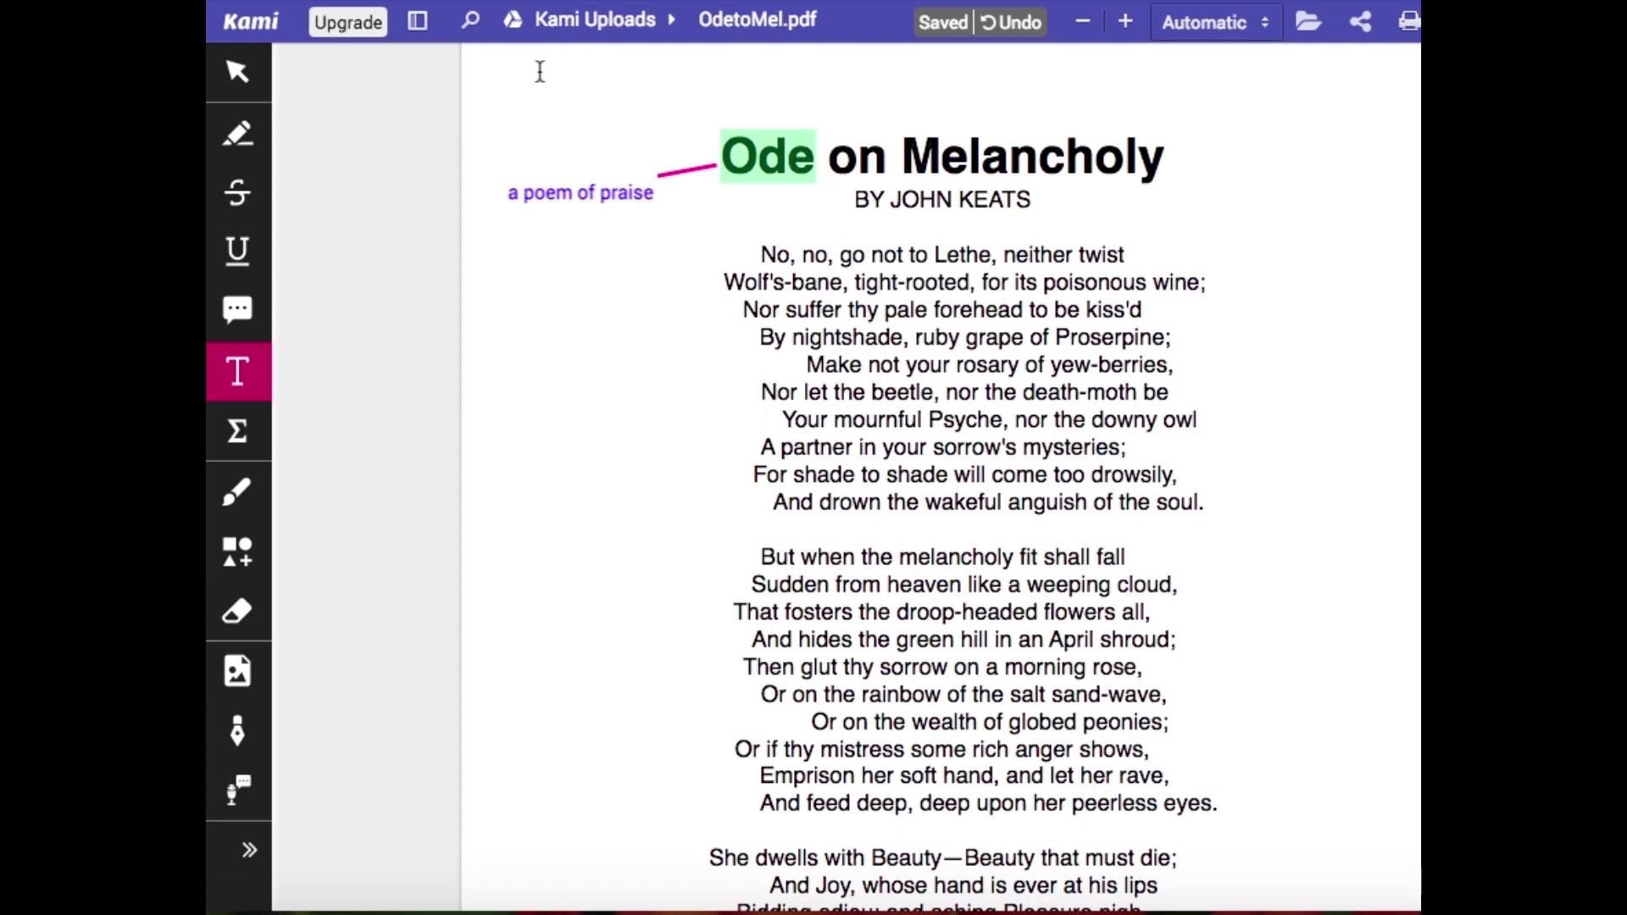
Add the heading 'STRATEGY RHYME SCHEME' at the top-left of the page
click(239, 371)
click(550, 96)
text(S)
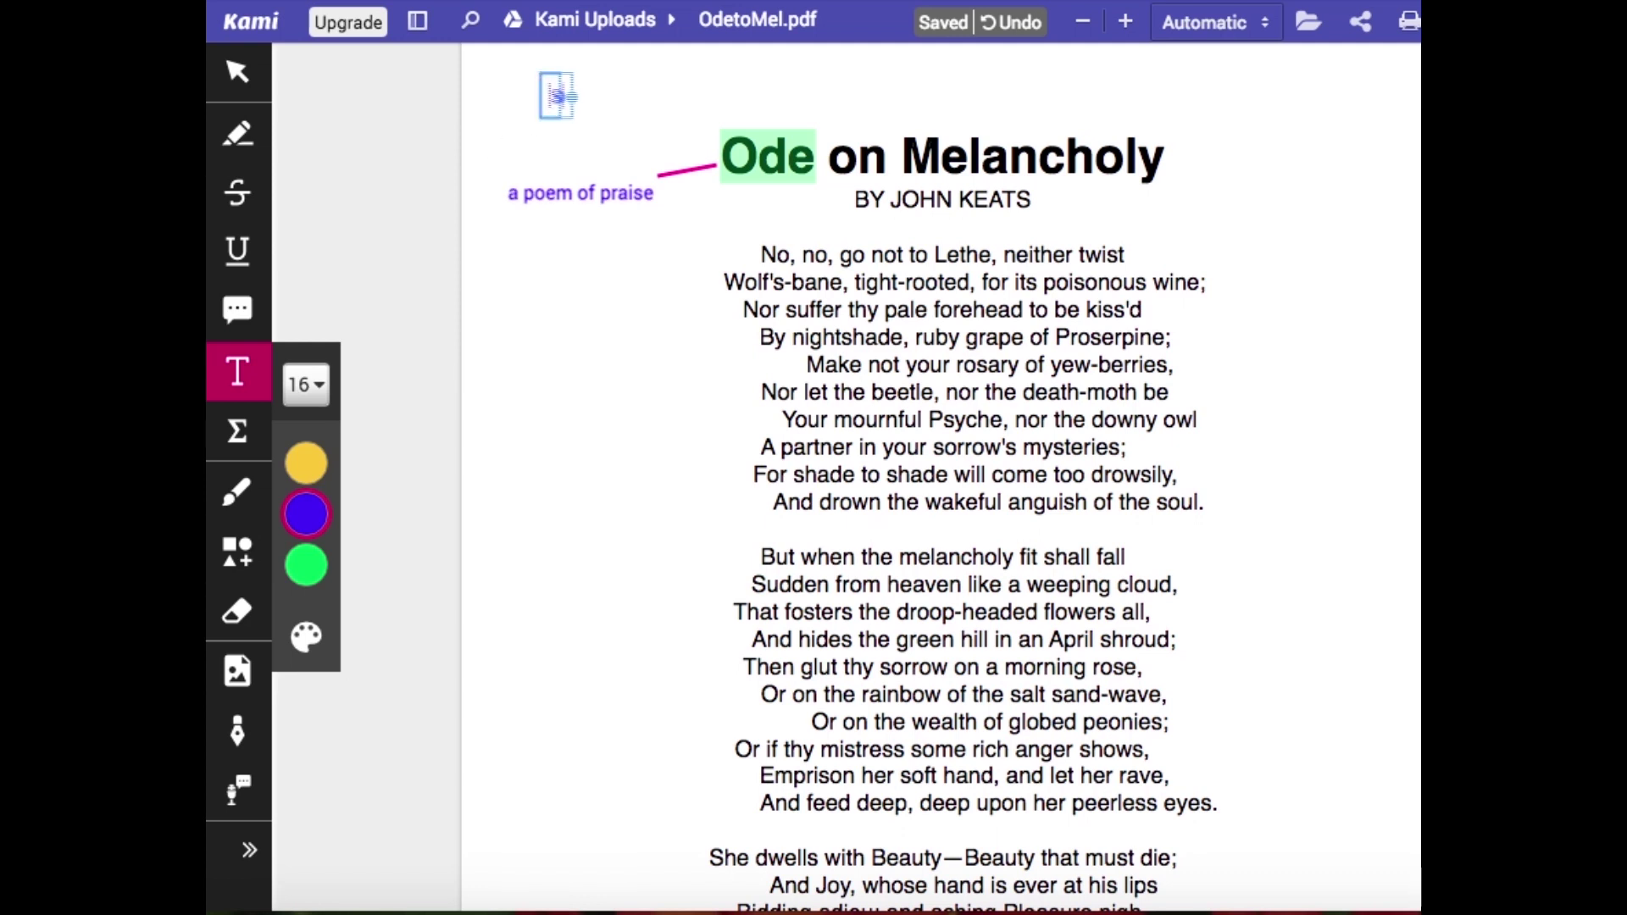
text(TRATEGY  R)
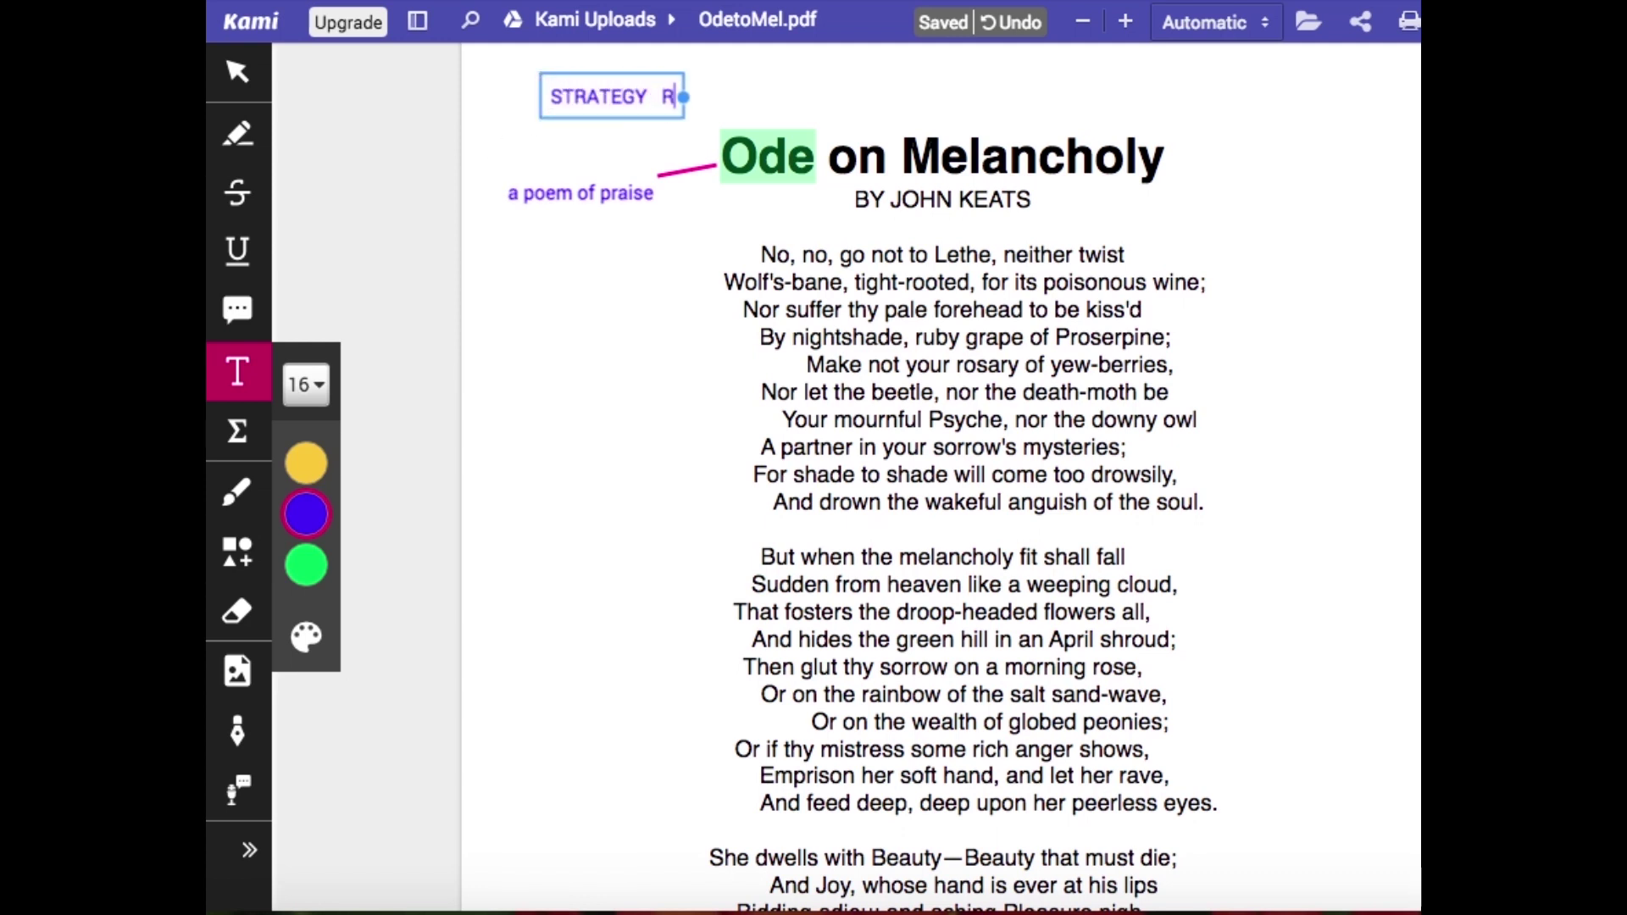
text(HYME SCHEME)
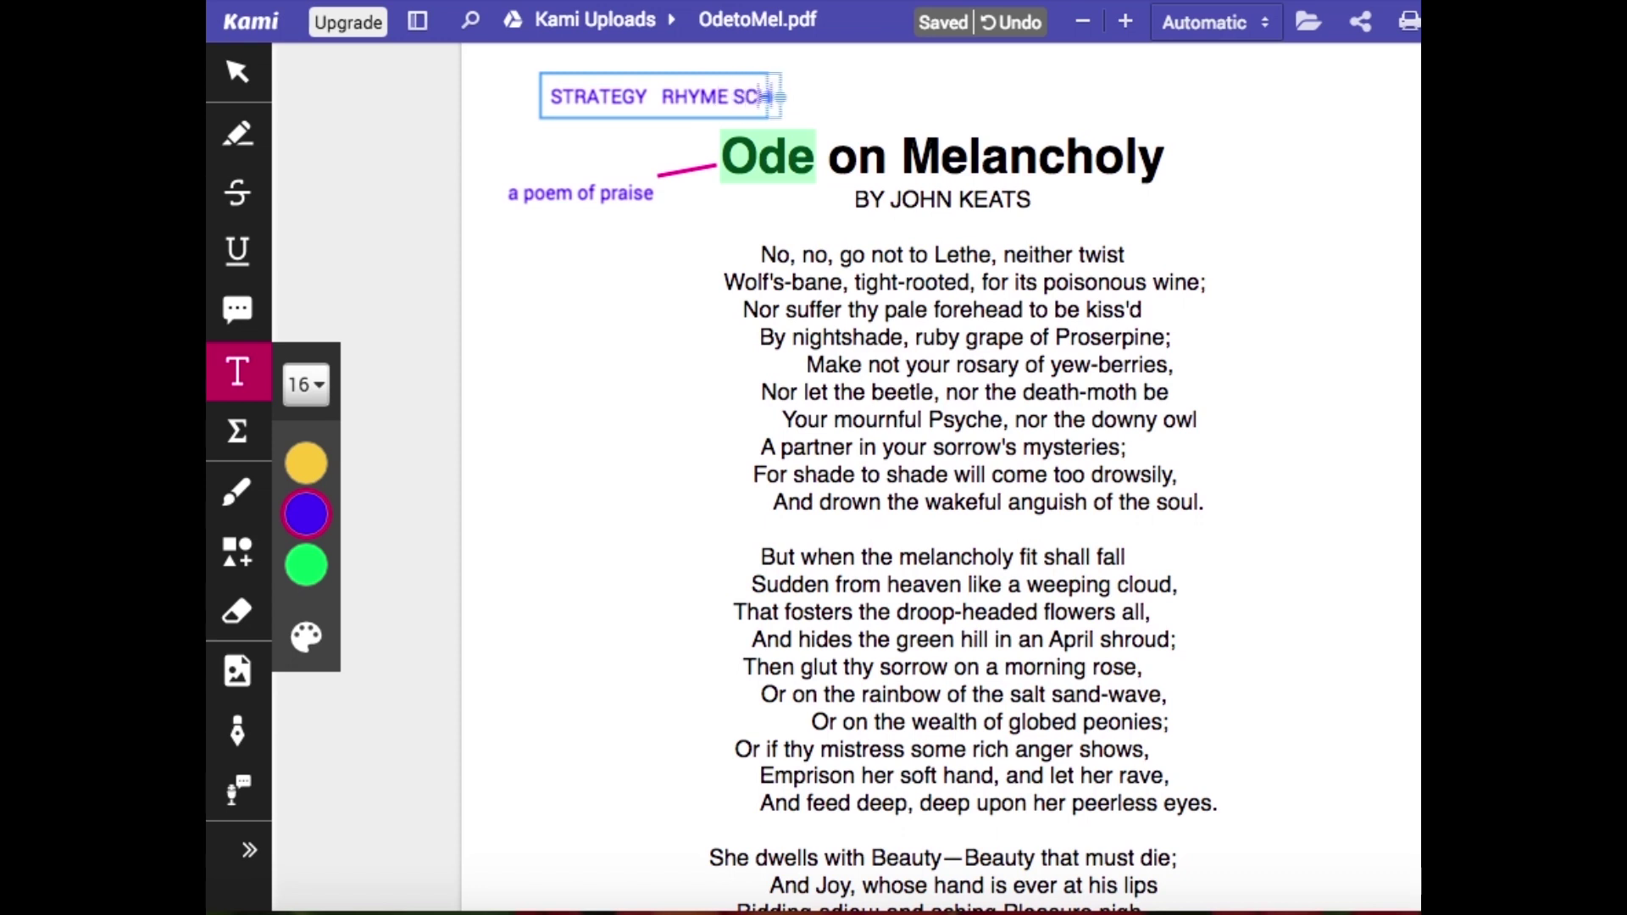
In yellow, add rhyme letters A, B, A, B beside the first four poem lines
click(306, 464)
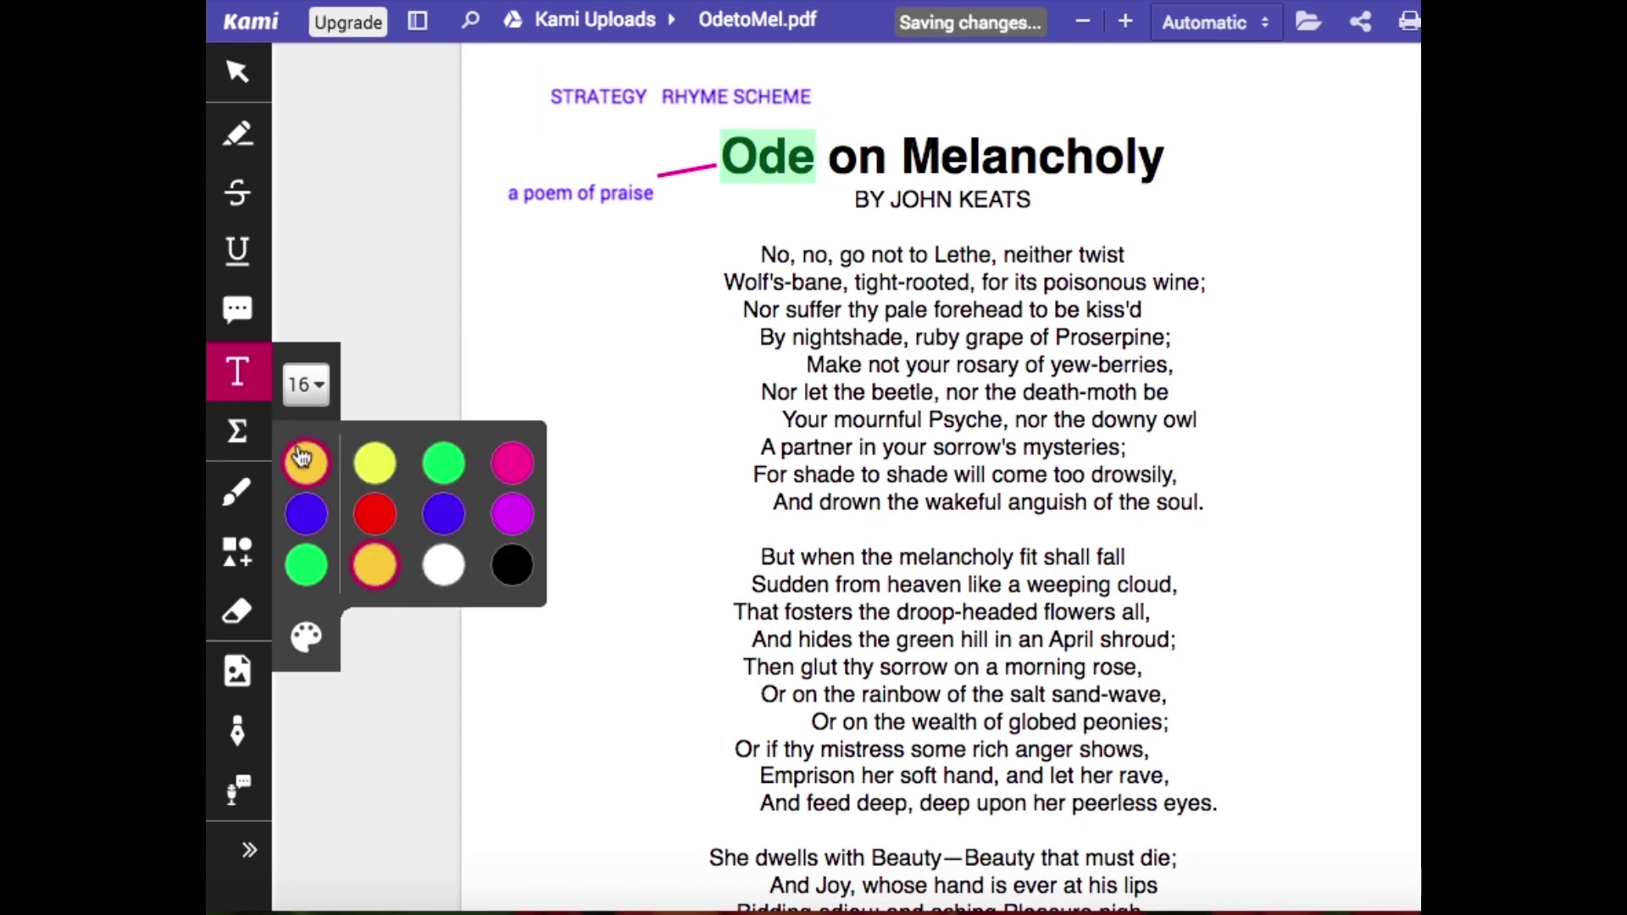
click(1151, 249)
text(A)
click(1227, 280)
click(1226, 279)
text(B)
click(1172, 305)
click(1174, 301)
text(A)
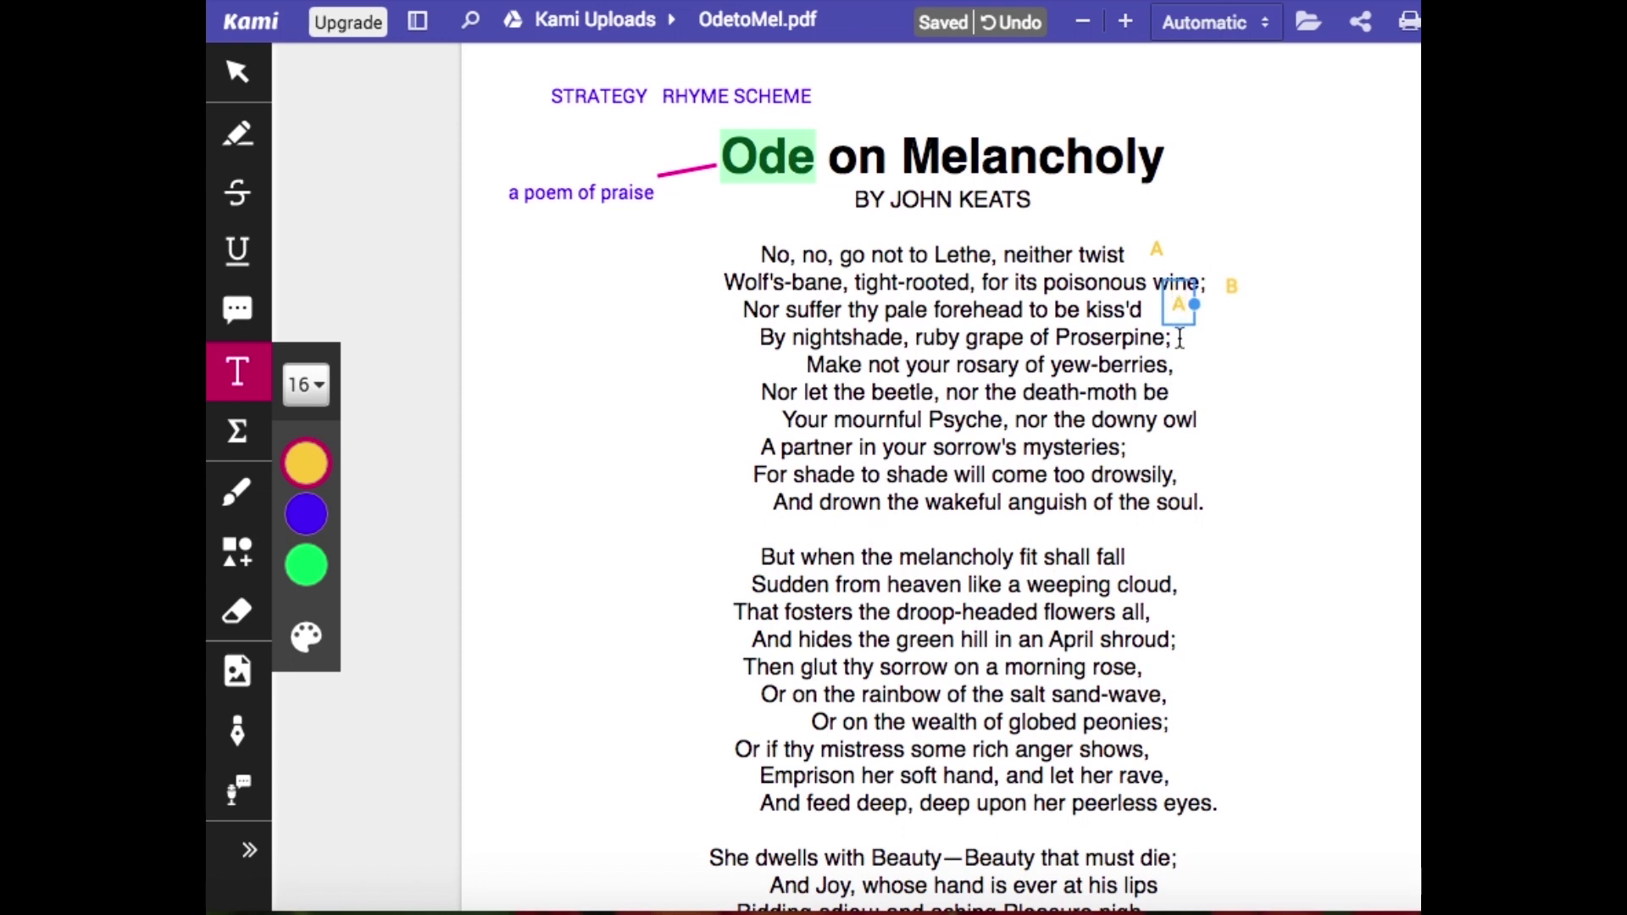
click(1180, 339)
click(1178, 337)
text(B)
Add rhyme letters C, D, C, C, D beside the remaining stanza lines, moving the first C down a line
click(1184, 366)
text(C)
click(1195, 390)
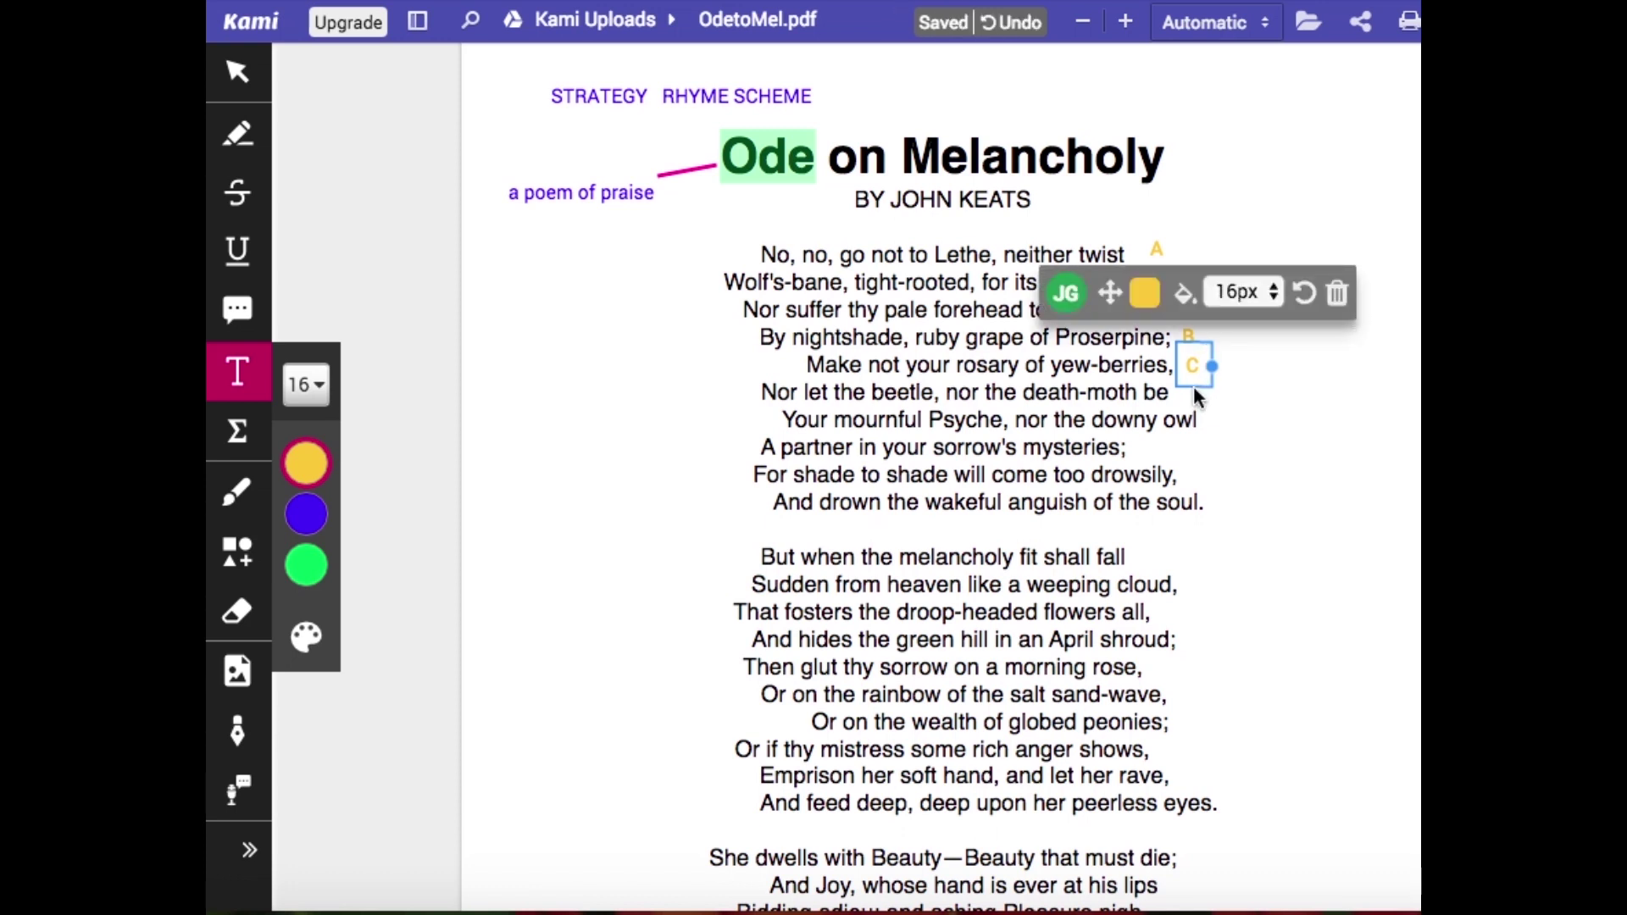
drag(1194, 390, 1215, 421)
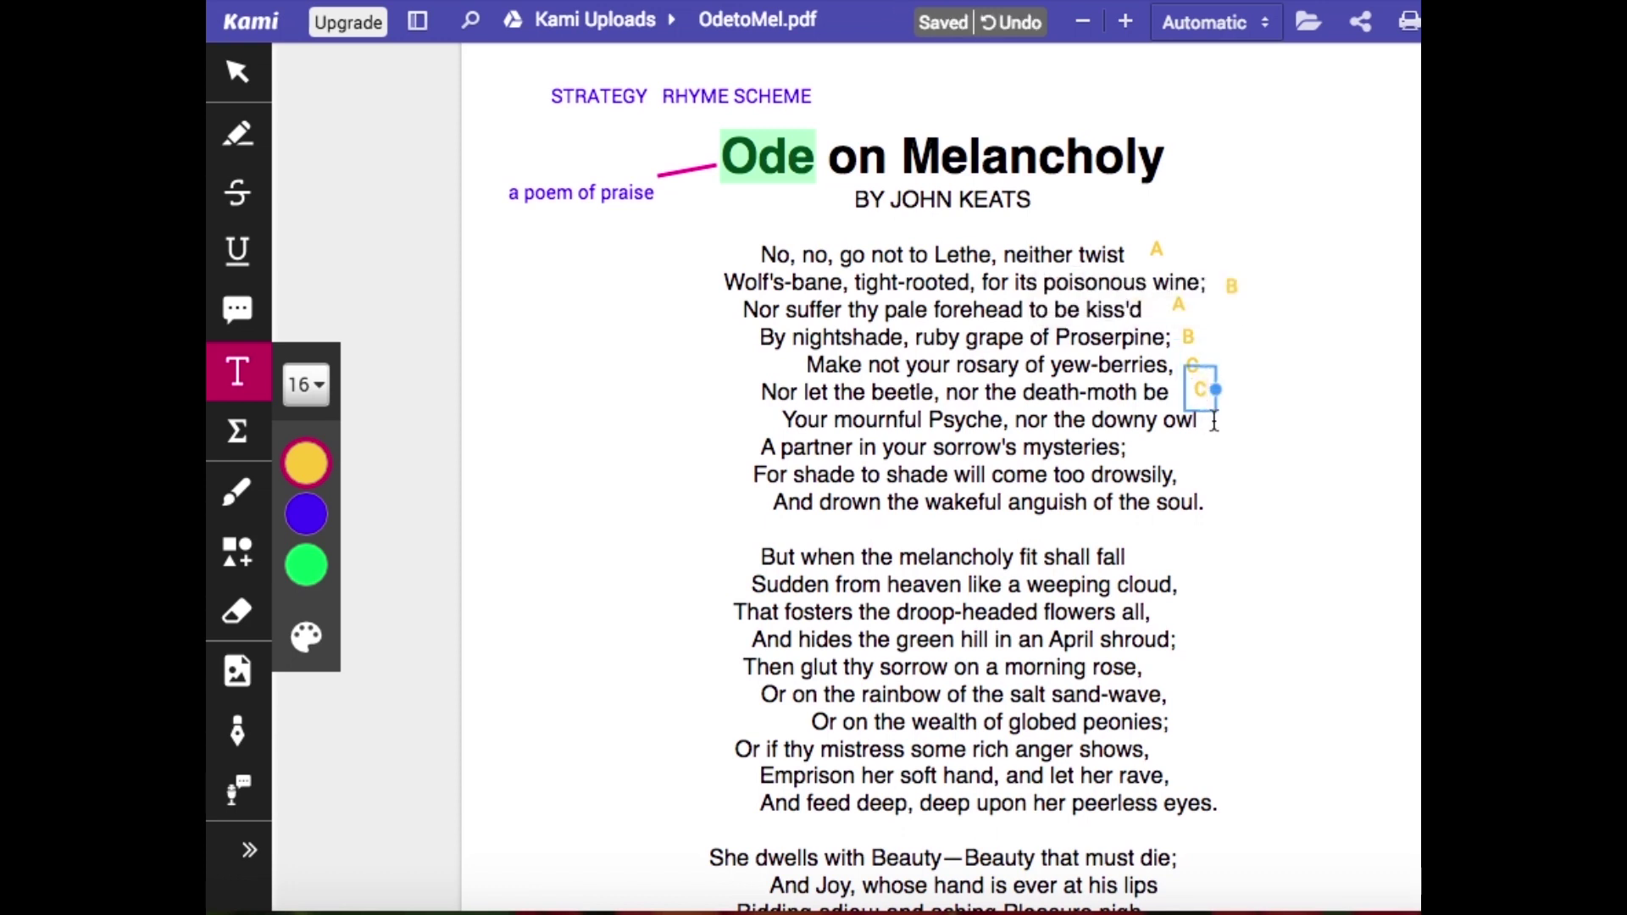
click(1215, 422)
click(1215, 422)
text(D)
click(1139, 451)
click(1139, 451)
text(C)
click(1189, 469)
click(1190, 469)
text(C)
click(1228, 501)
click(1228, 502)
text(D)
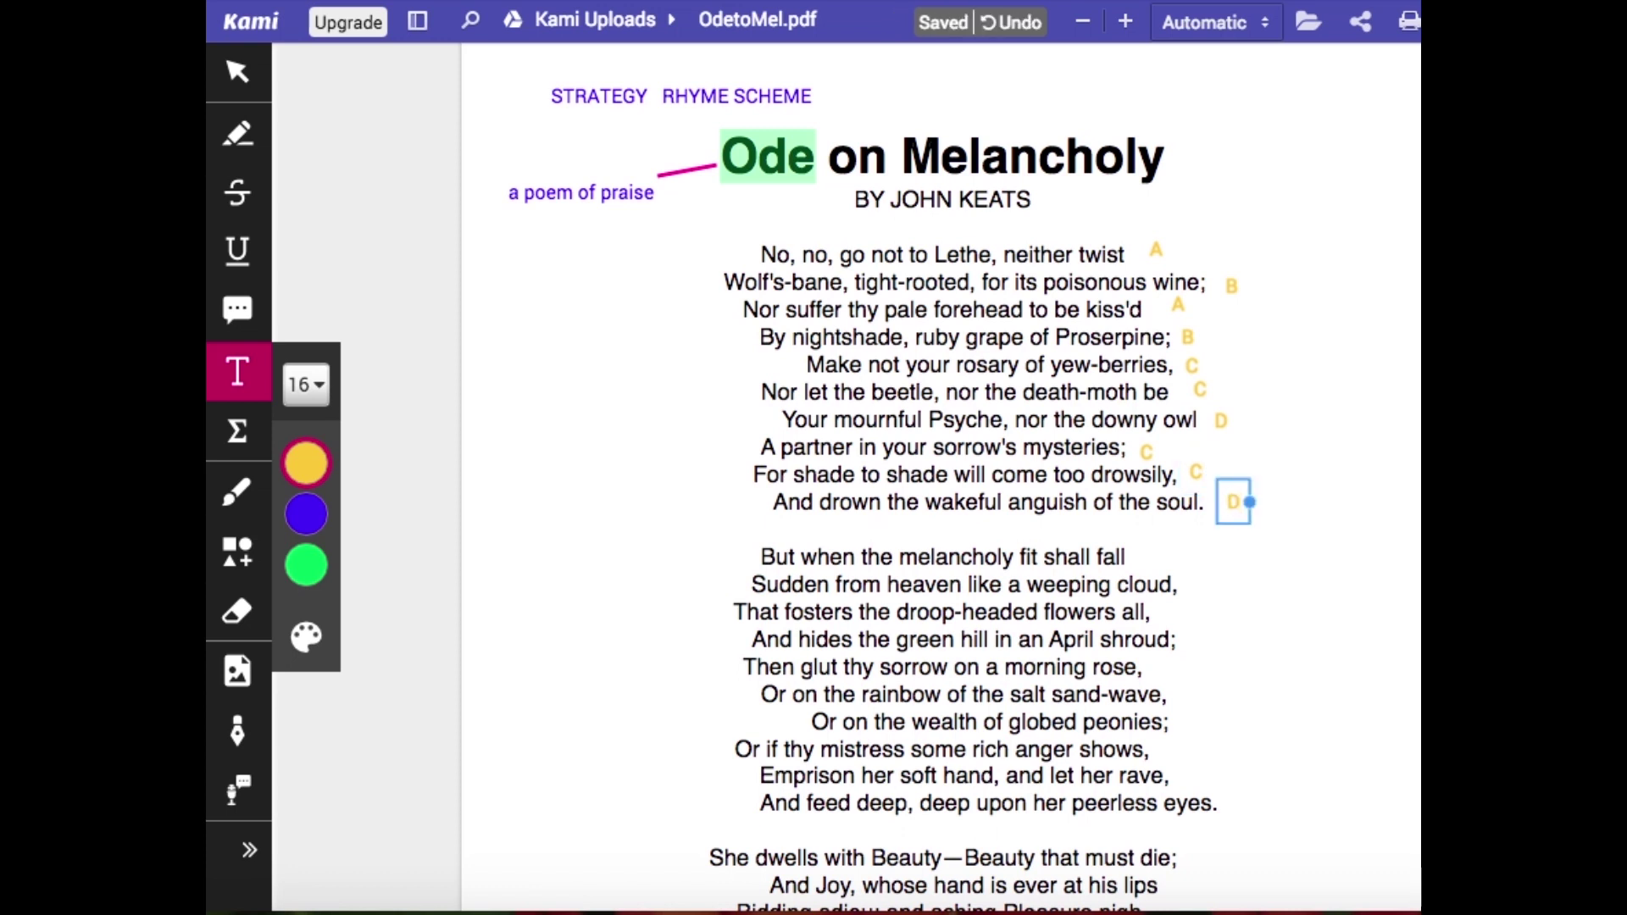
Switch the note colour back and add '-FORMAL', 'METRE' and 'IAMBIC PENTAMETER' along the page top
click(306, 512)
click(839, 101)
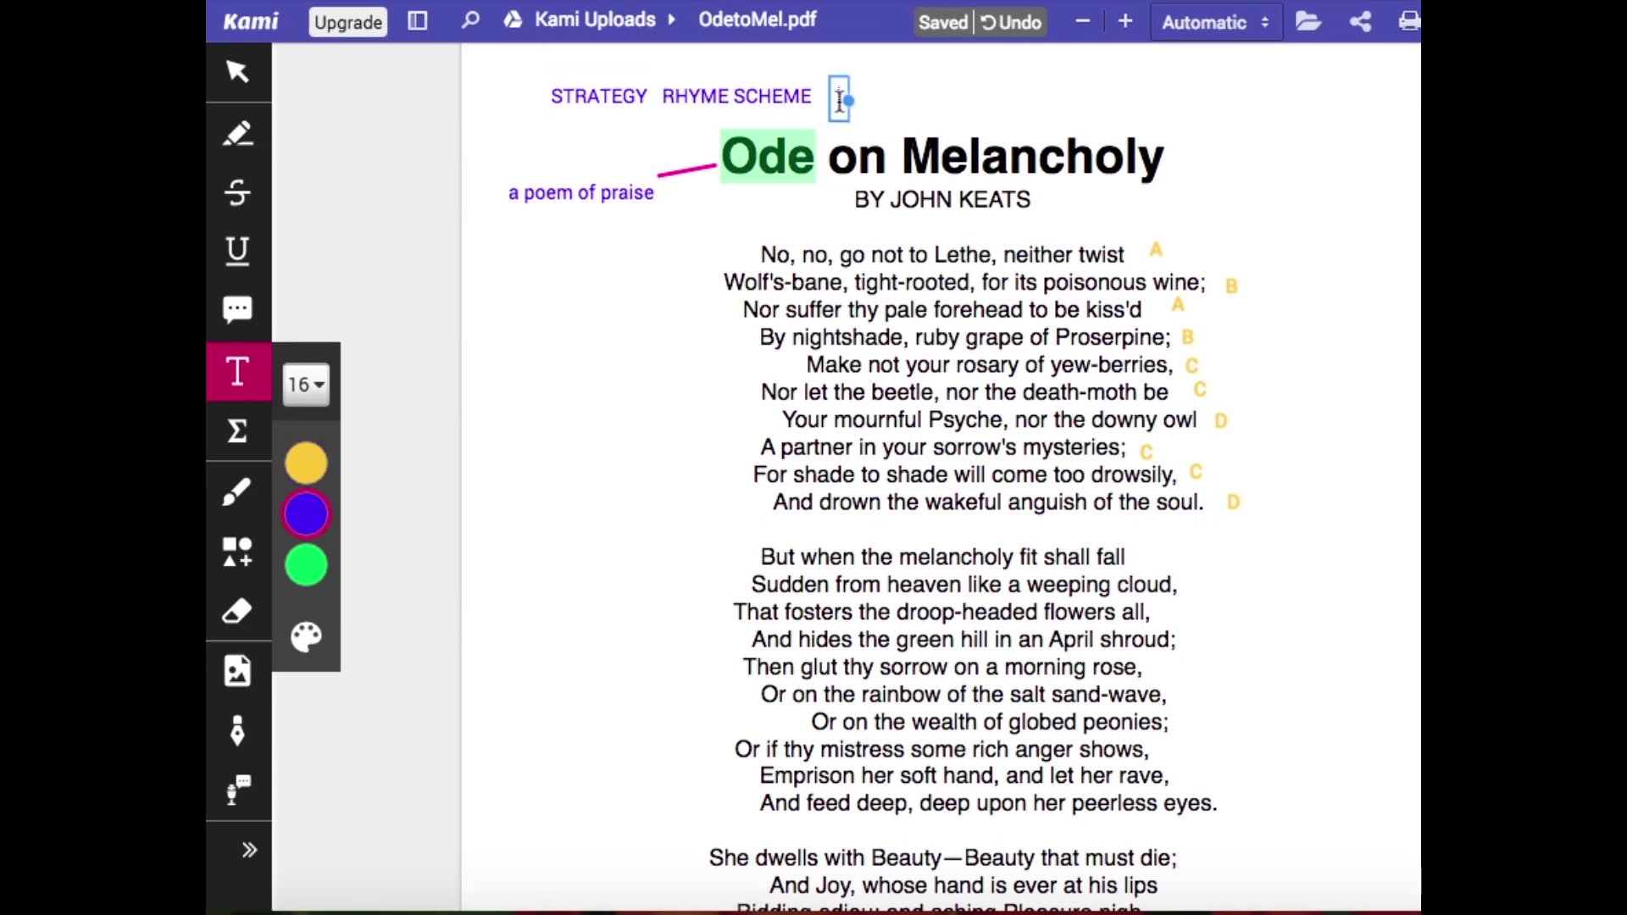
text(-FORMAL)
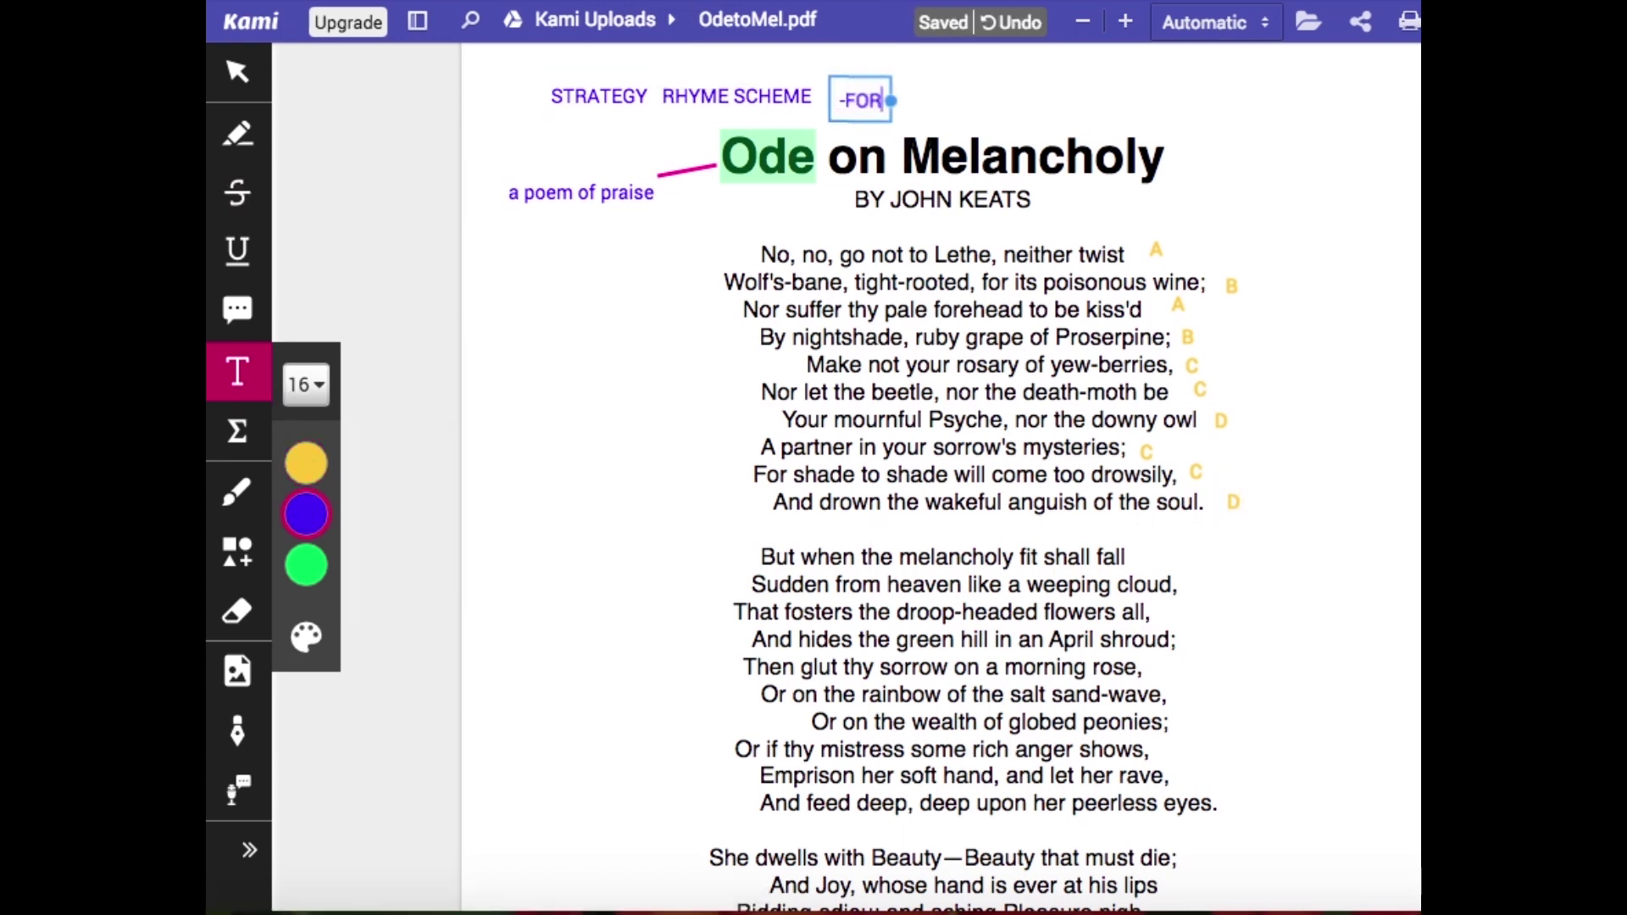
click(987, 99)
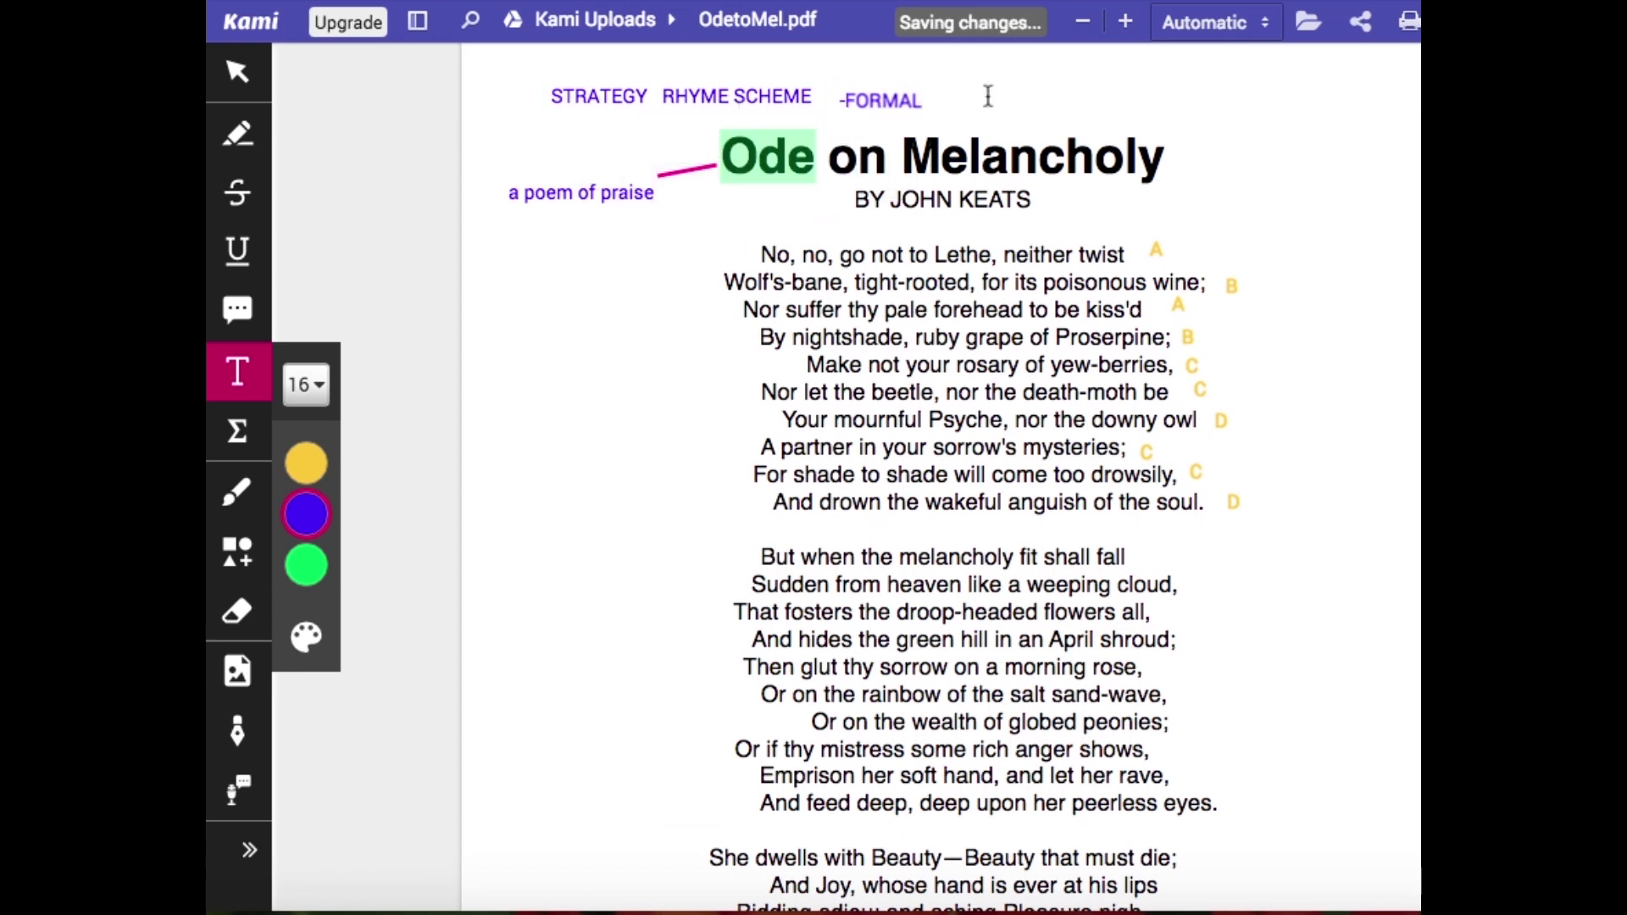
mouse_move(847, 105)
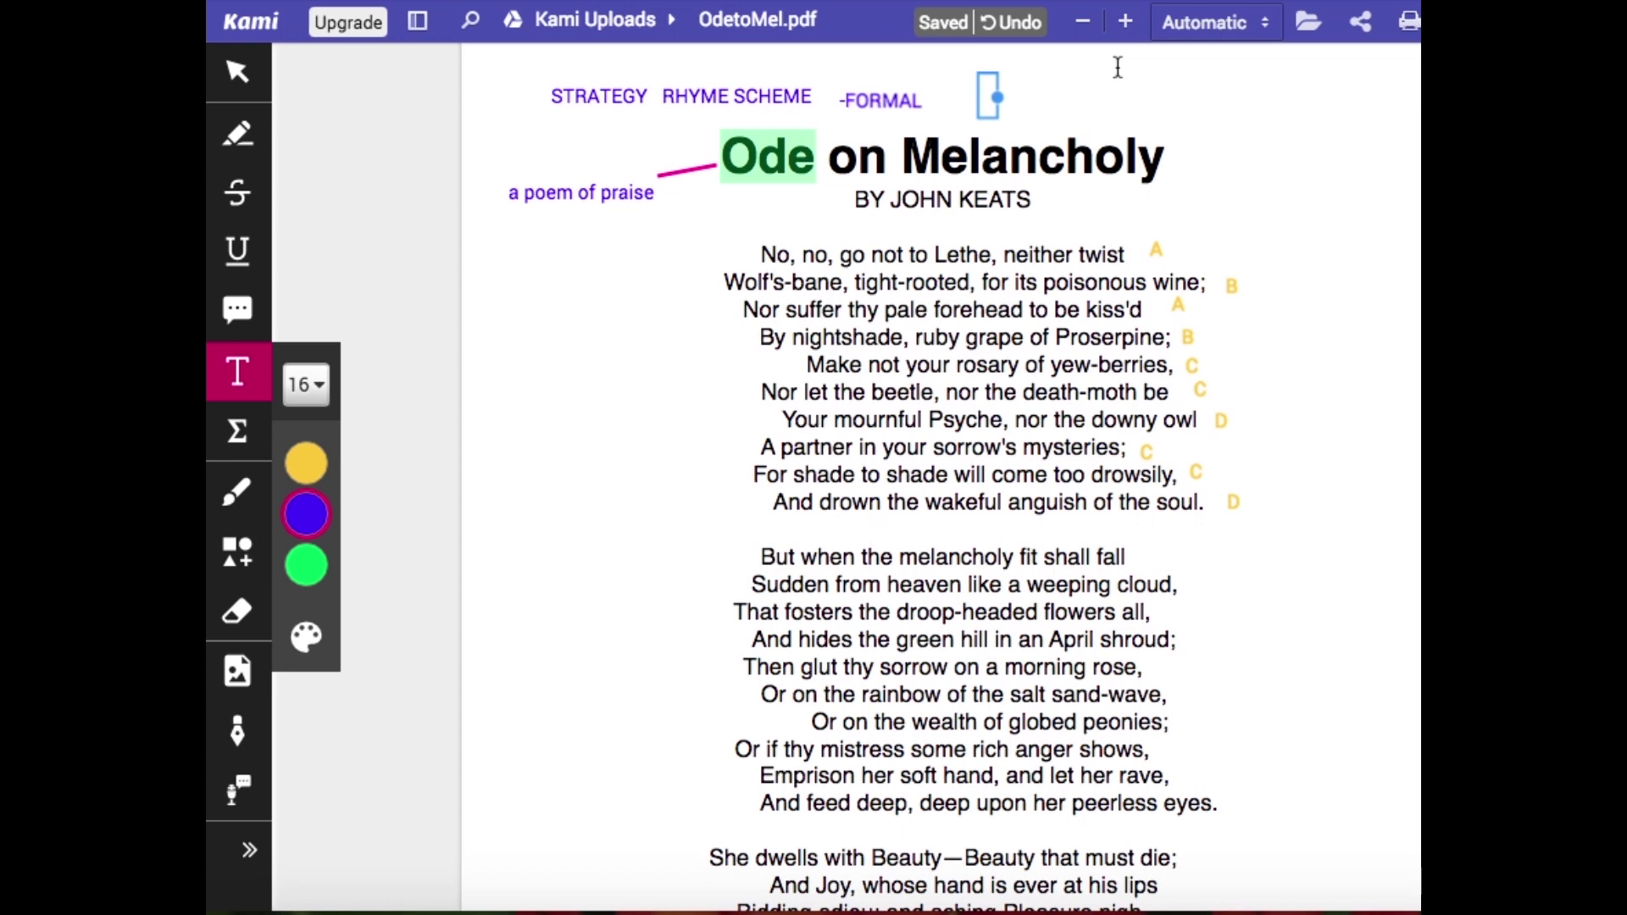
text(METRE)
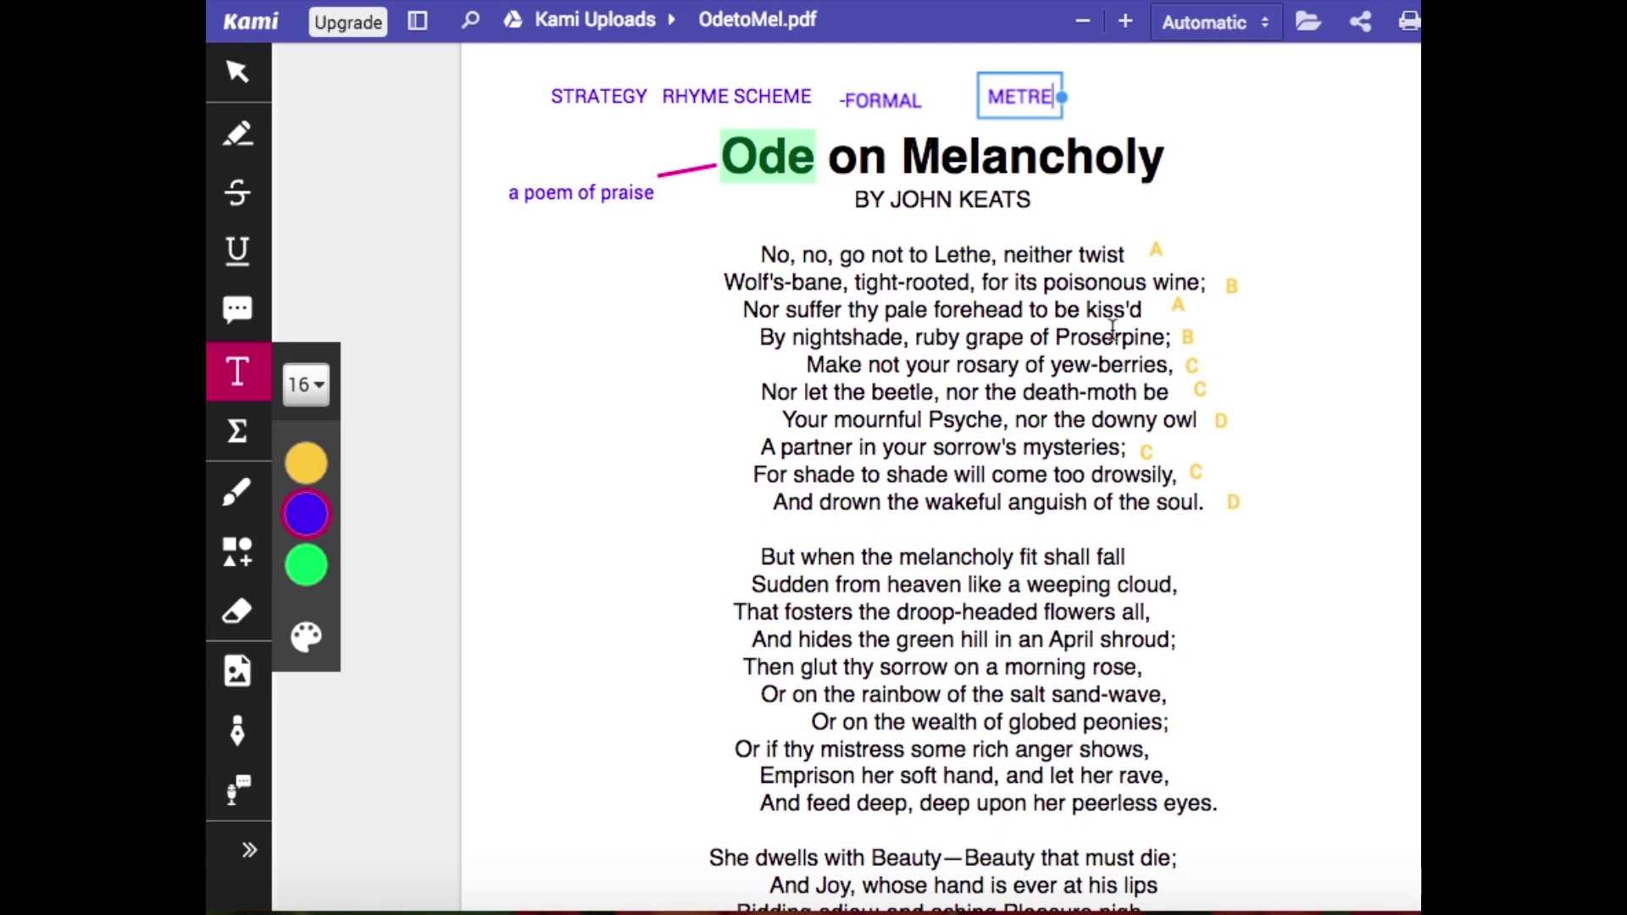
click(1097, 101)
click(1100, 96)
text(IAM)
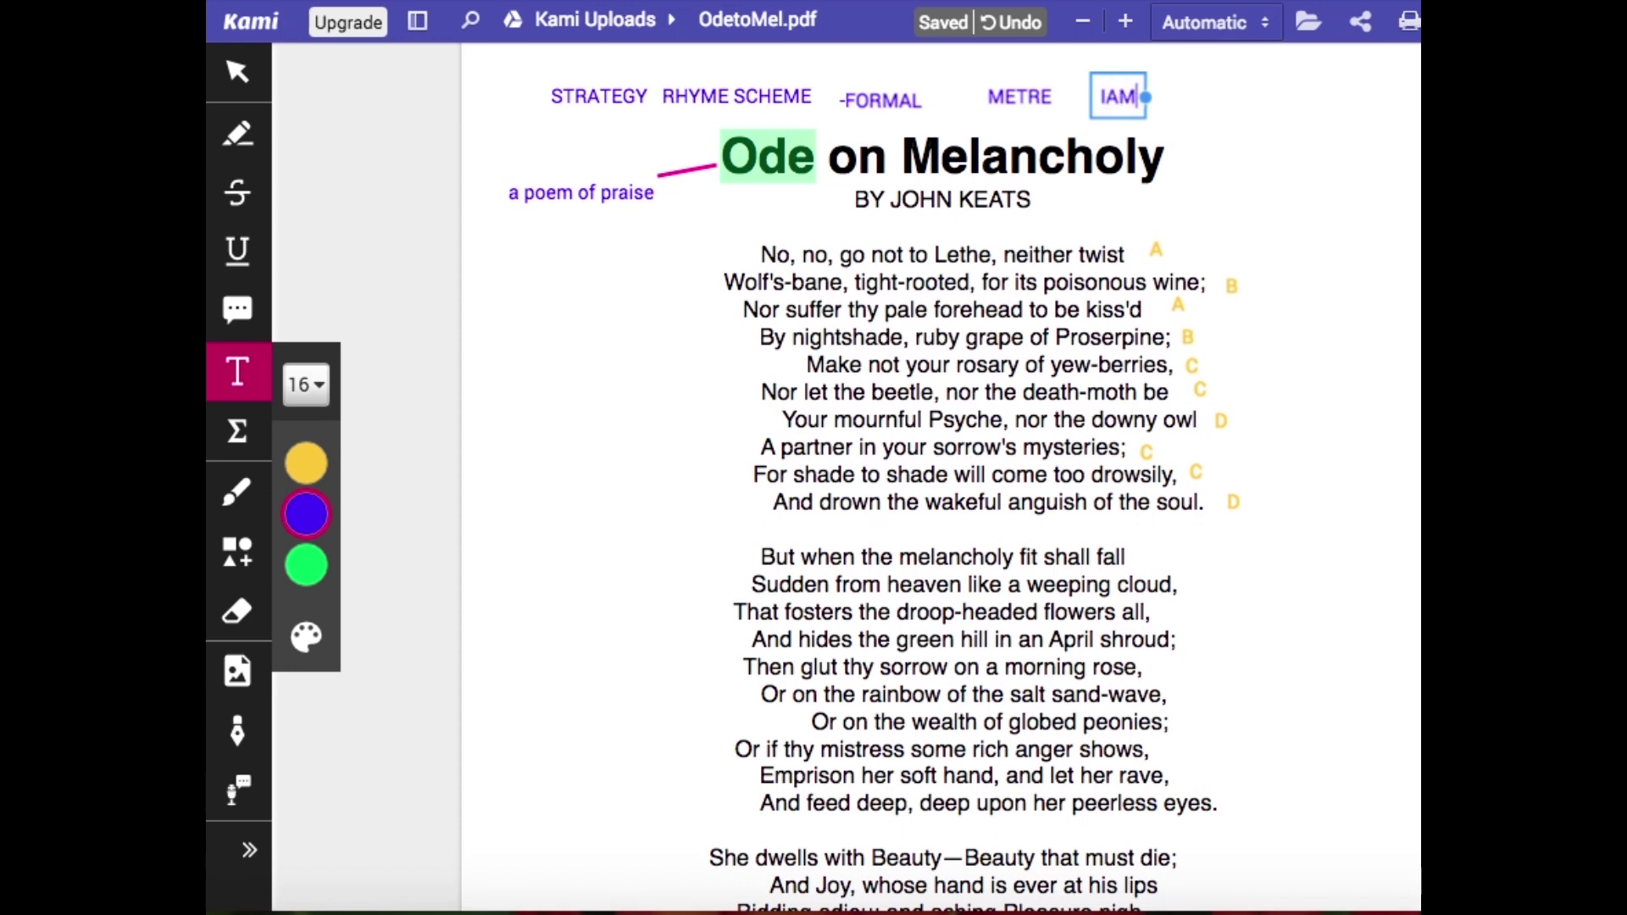
text(BIC PEN)
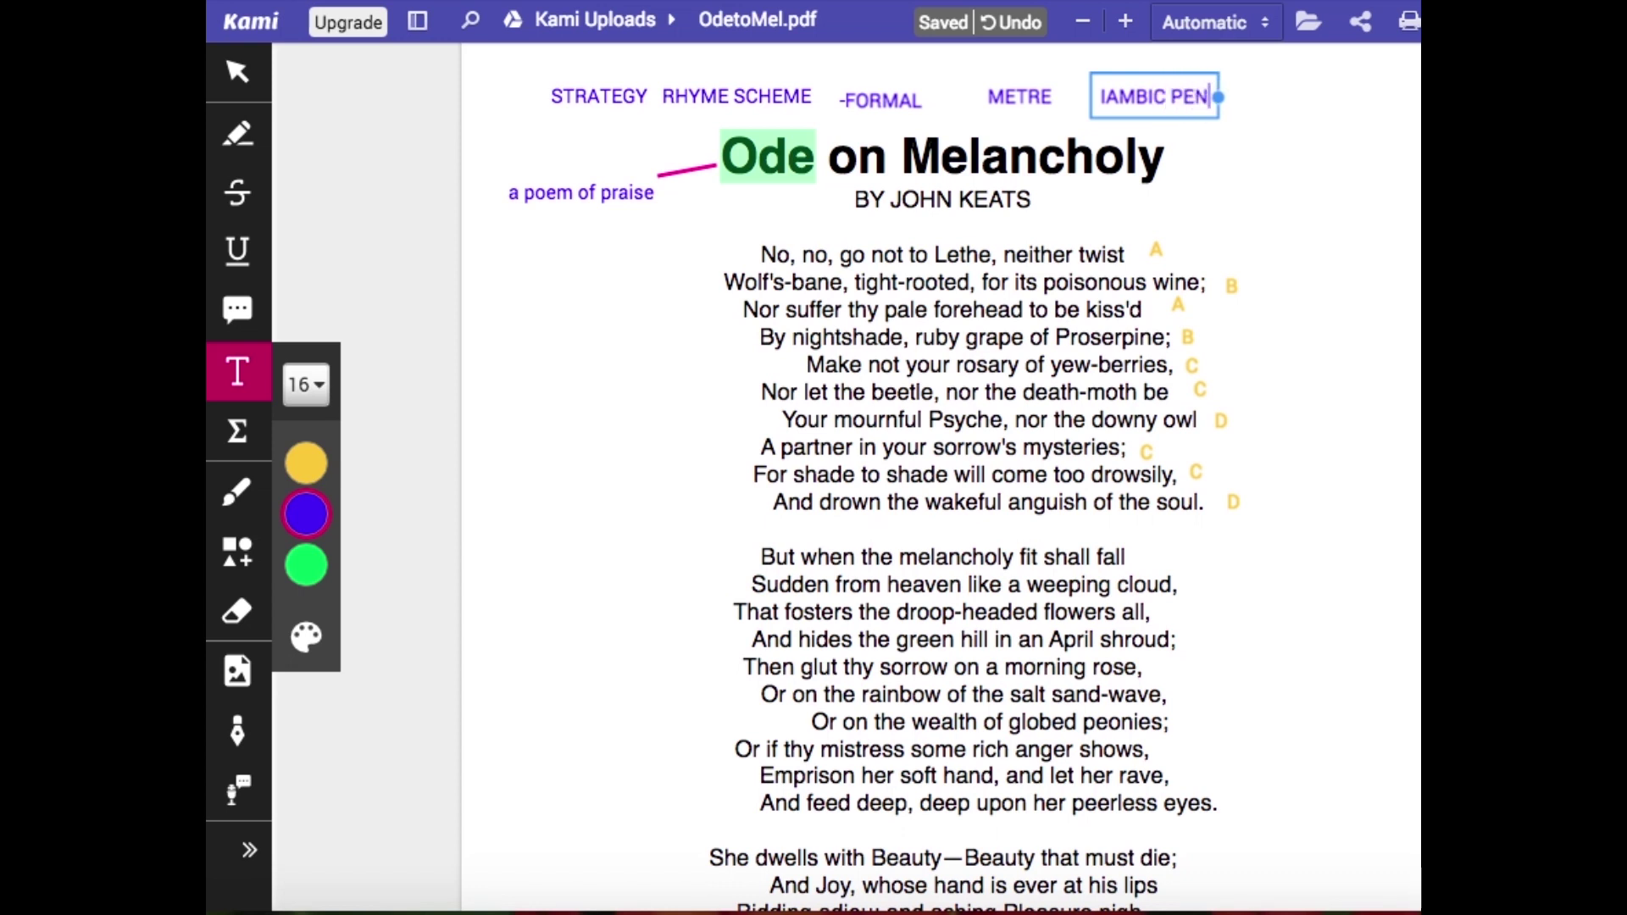
text(TAMETER)
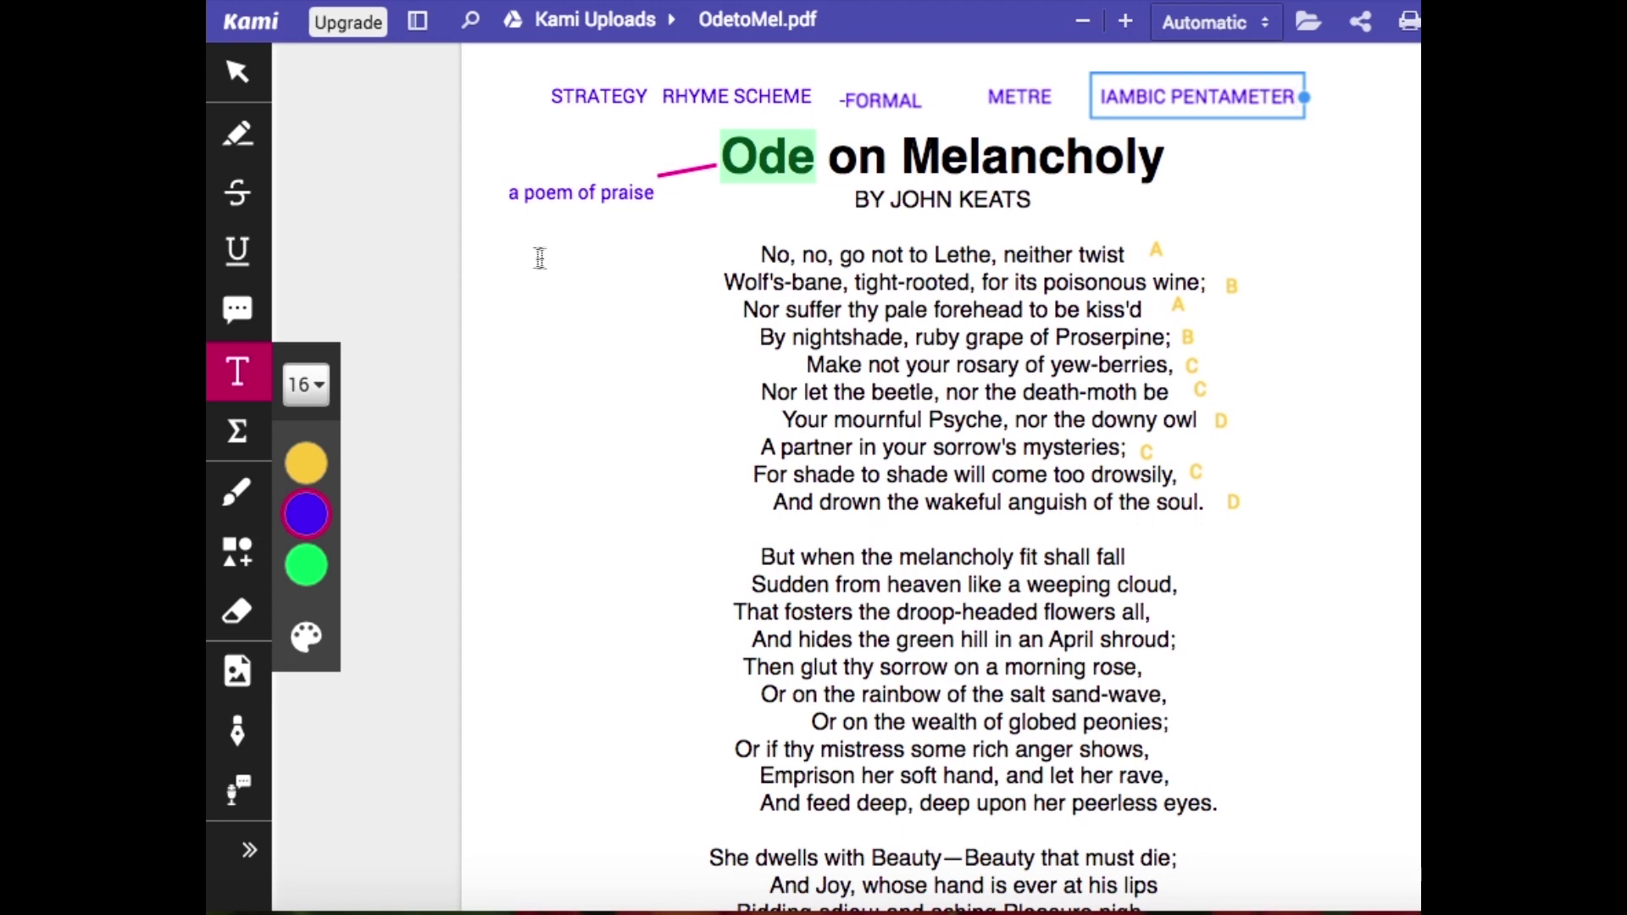
click(1242, 145)
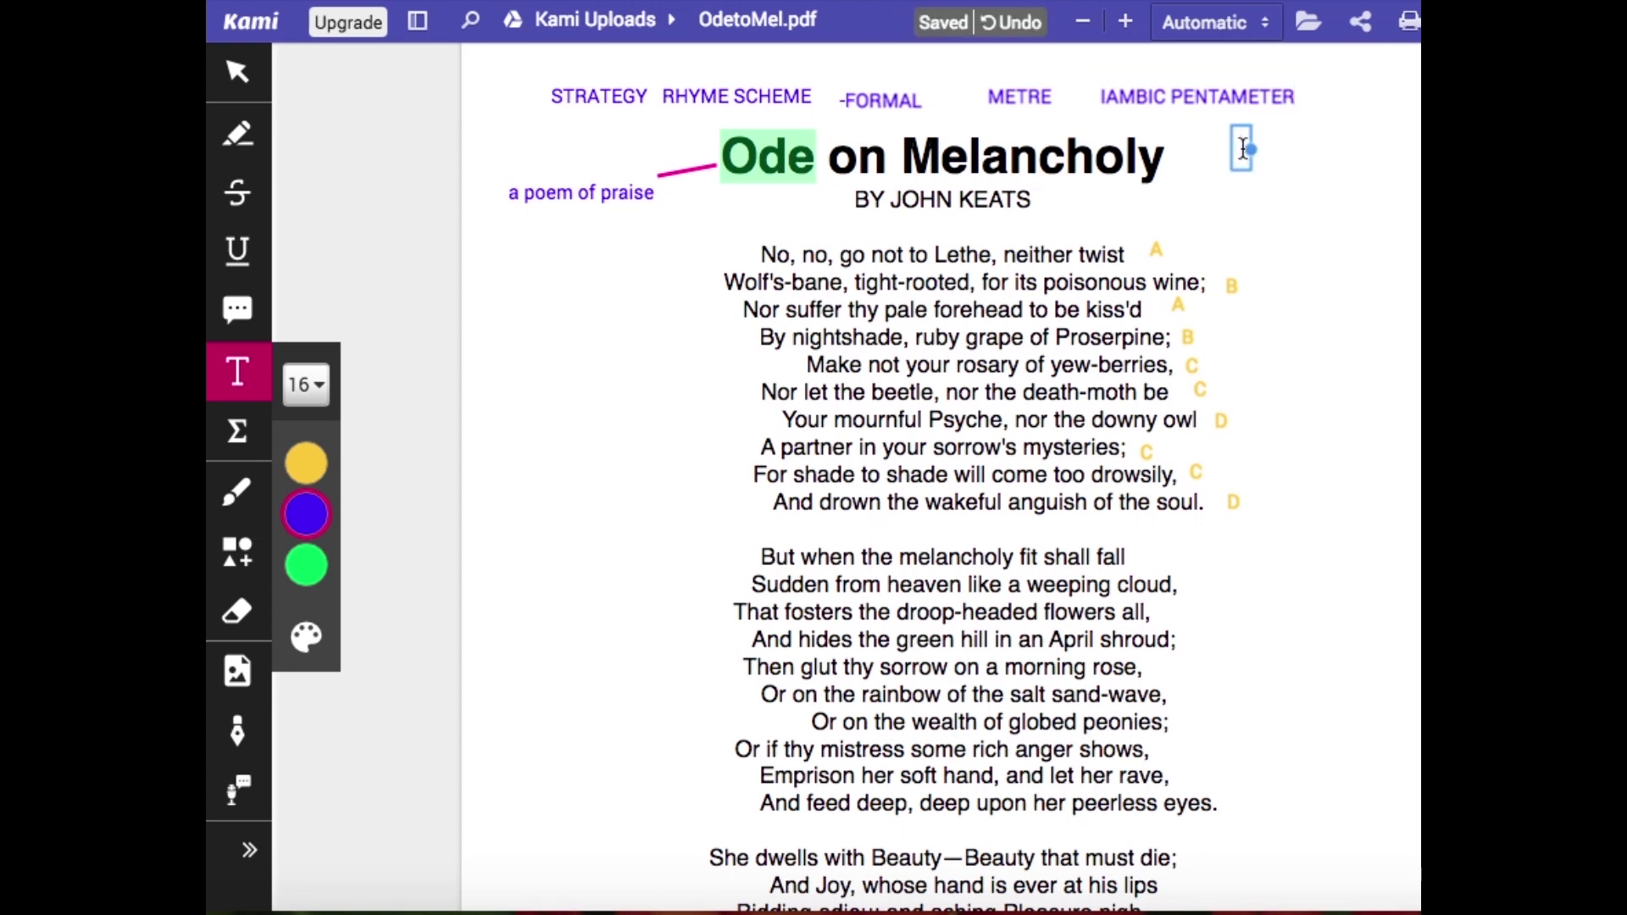
Add notes 'FORM -10 line stanzas' and 'all this hints at a sonnet but not quite' right of the title
text(FORM)
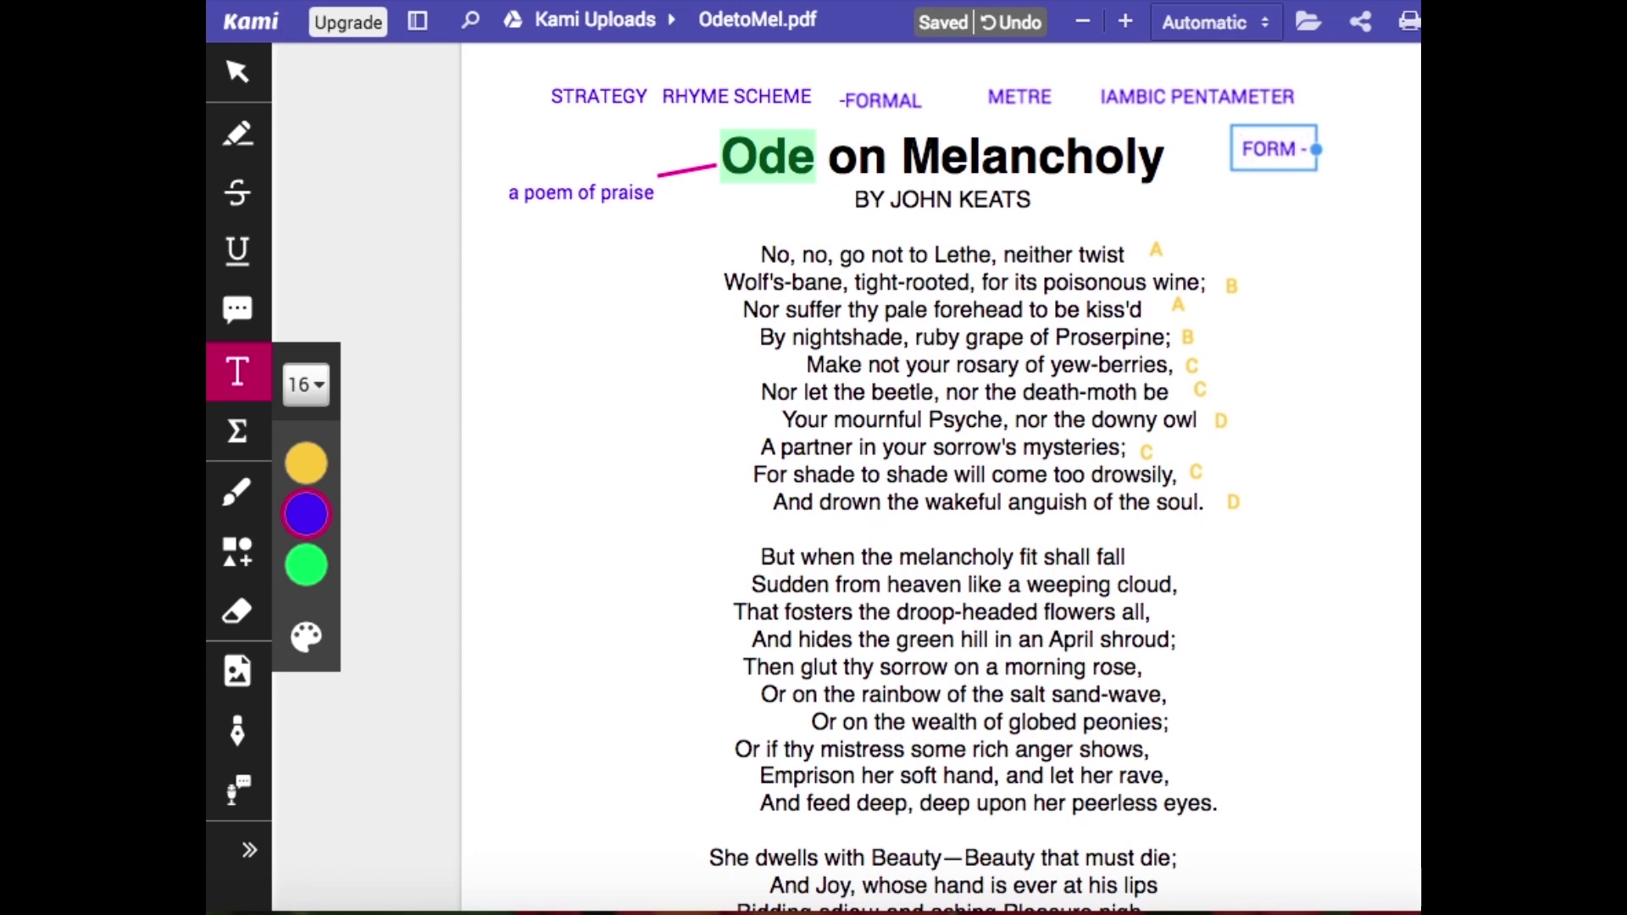
text( -10 line)
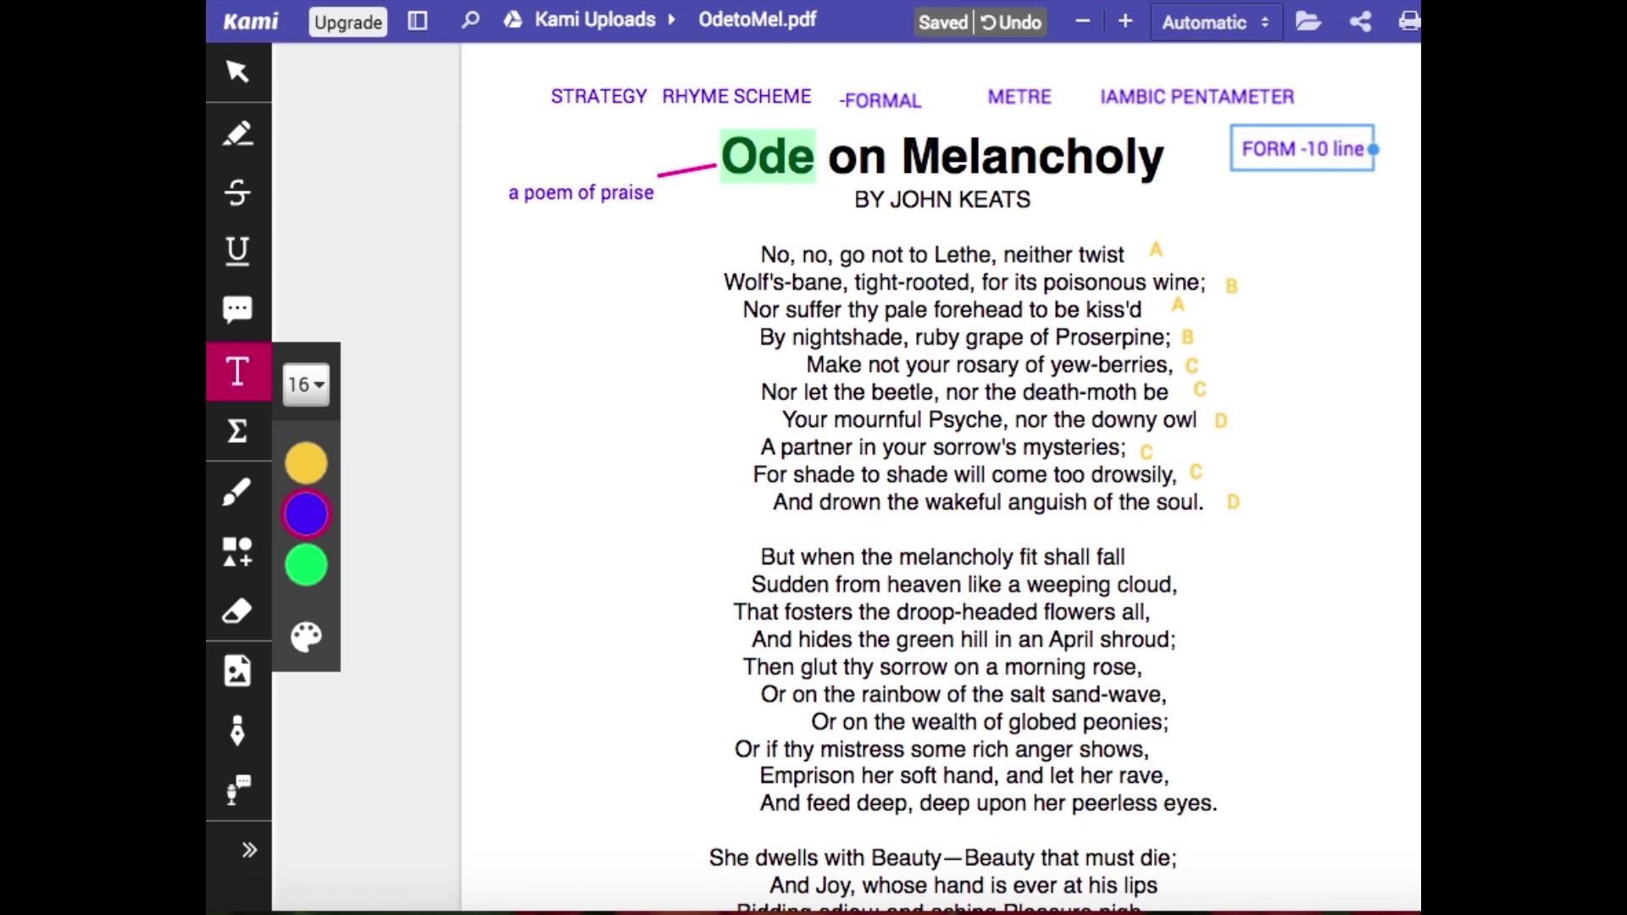
click(1371, 151)
text(sta)
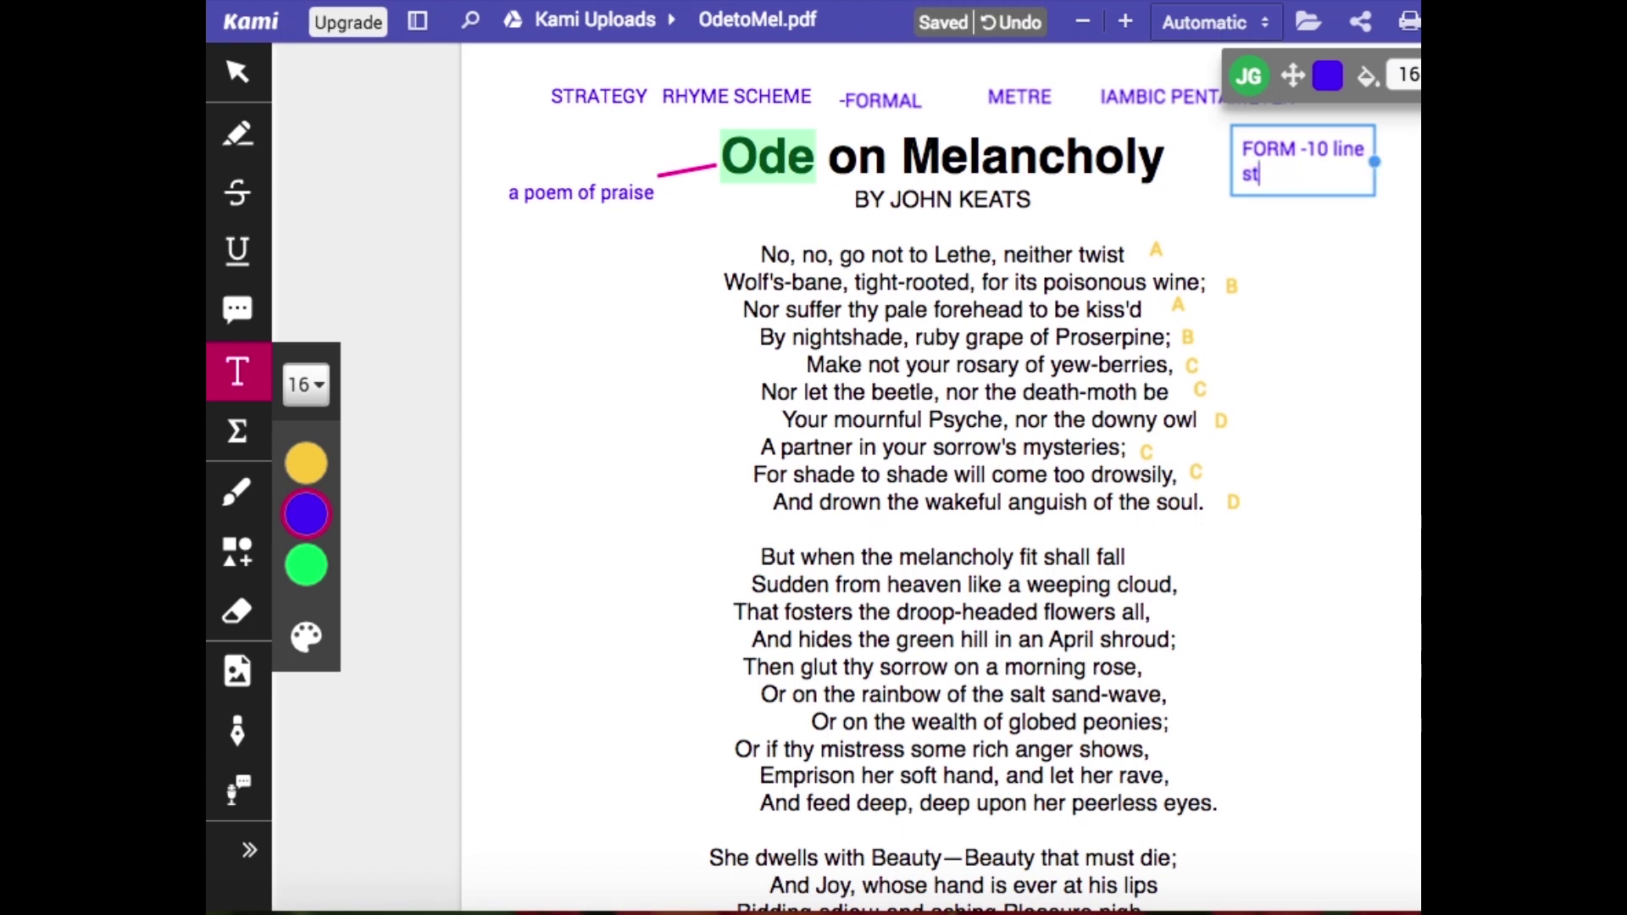
text(nzas)
click(236, 374)
click(1286, 206)
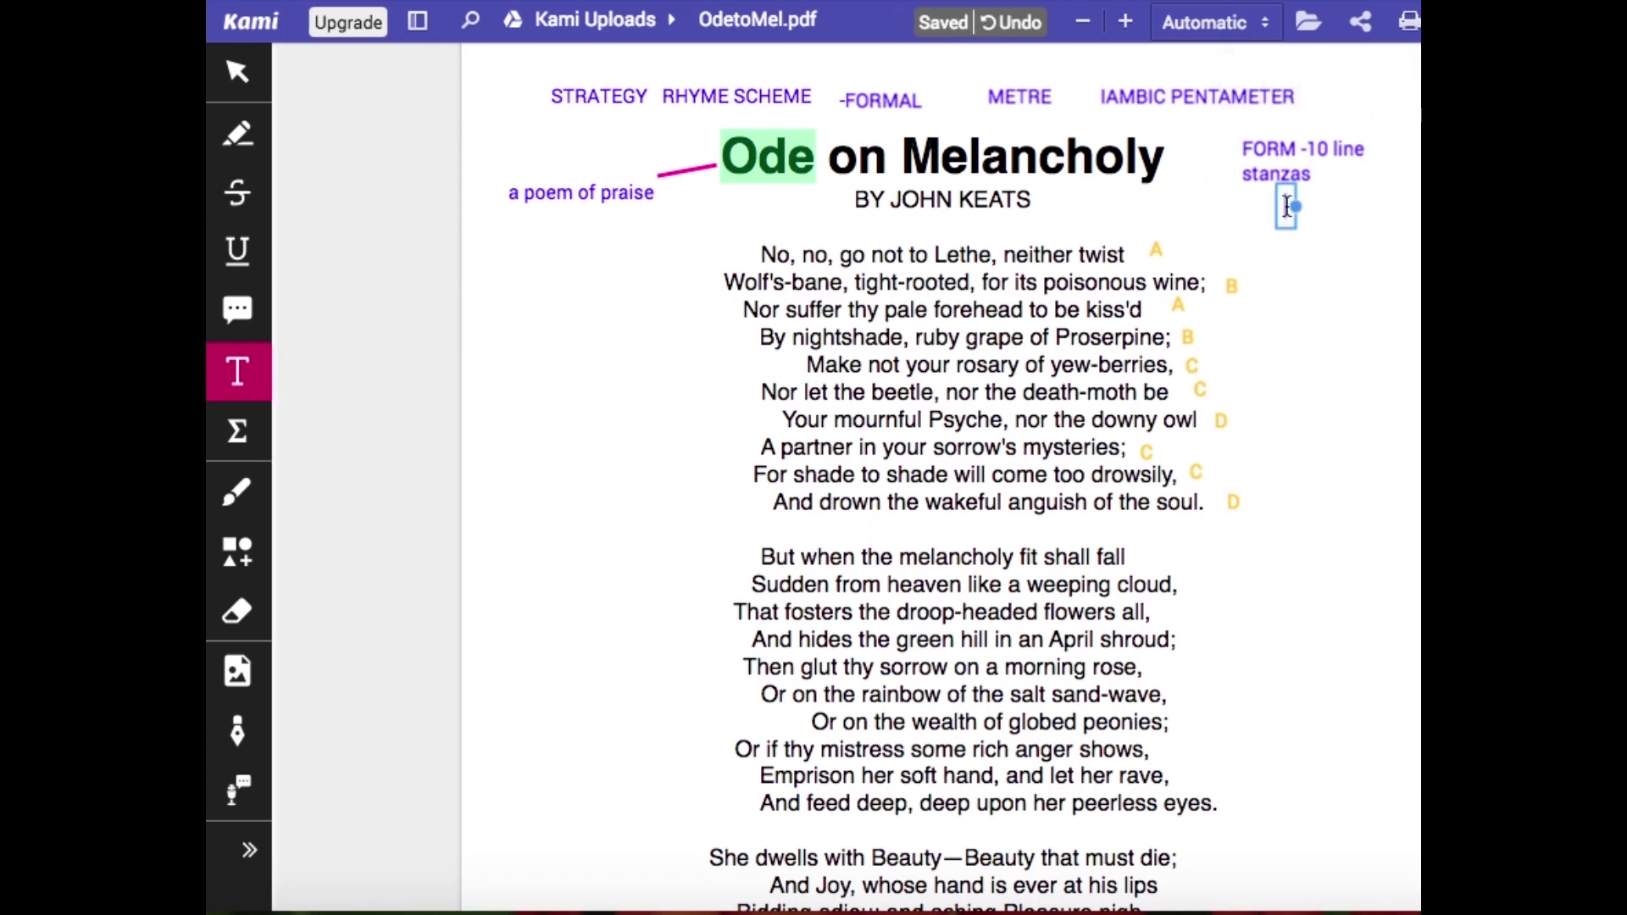
text(all this hints at a so)
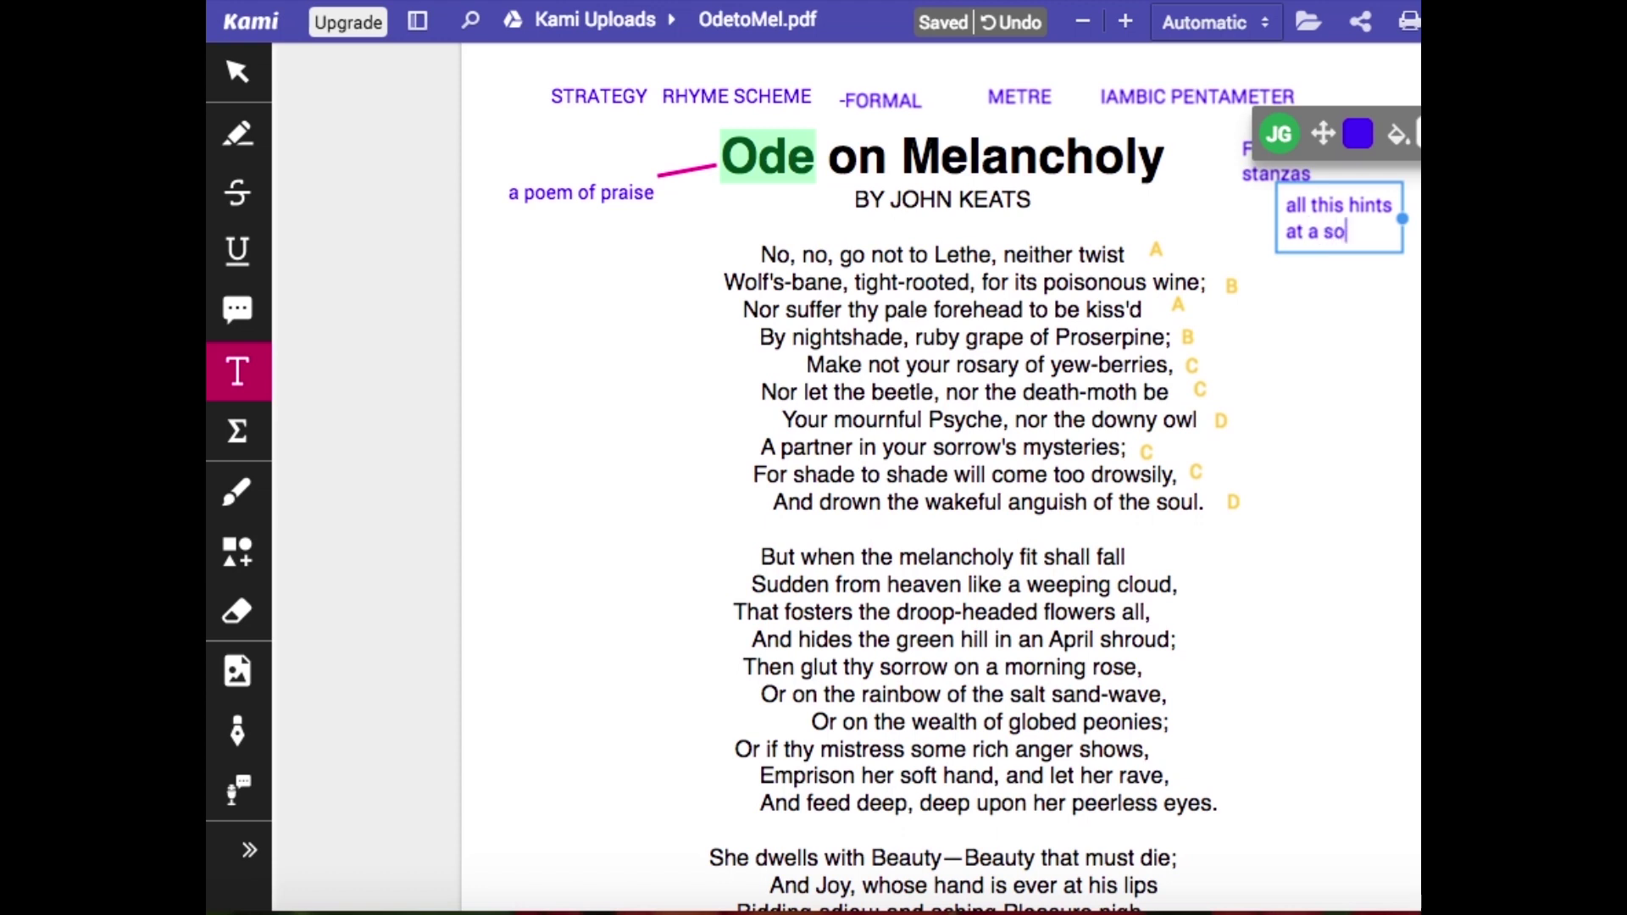
text(nnet but not quite)
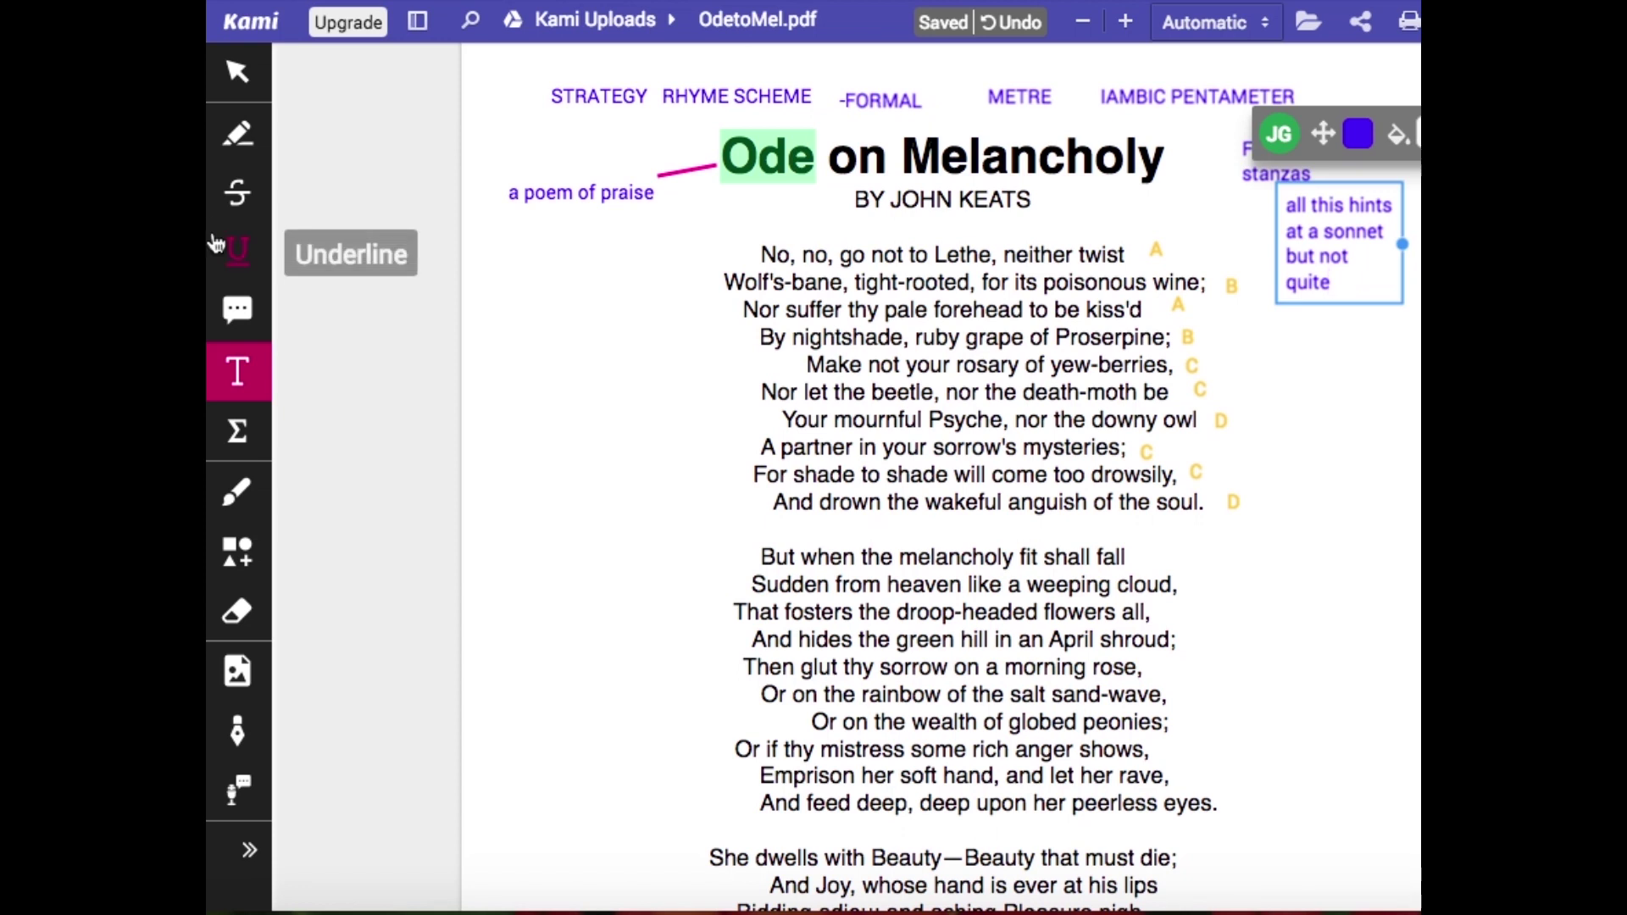
click(237, 133)
Highlight 'Lethe' green and link it by a pink line to a one-line 'underworld river' note
drag(993, 256, 932, 256)
click(238, 551)
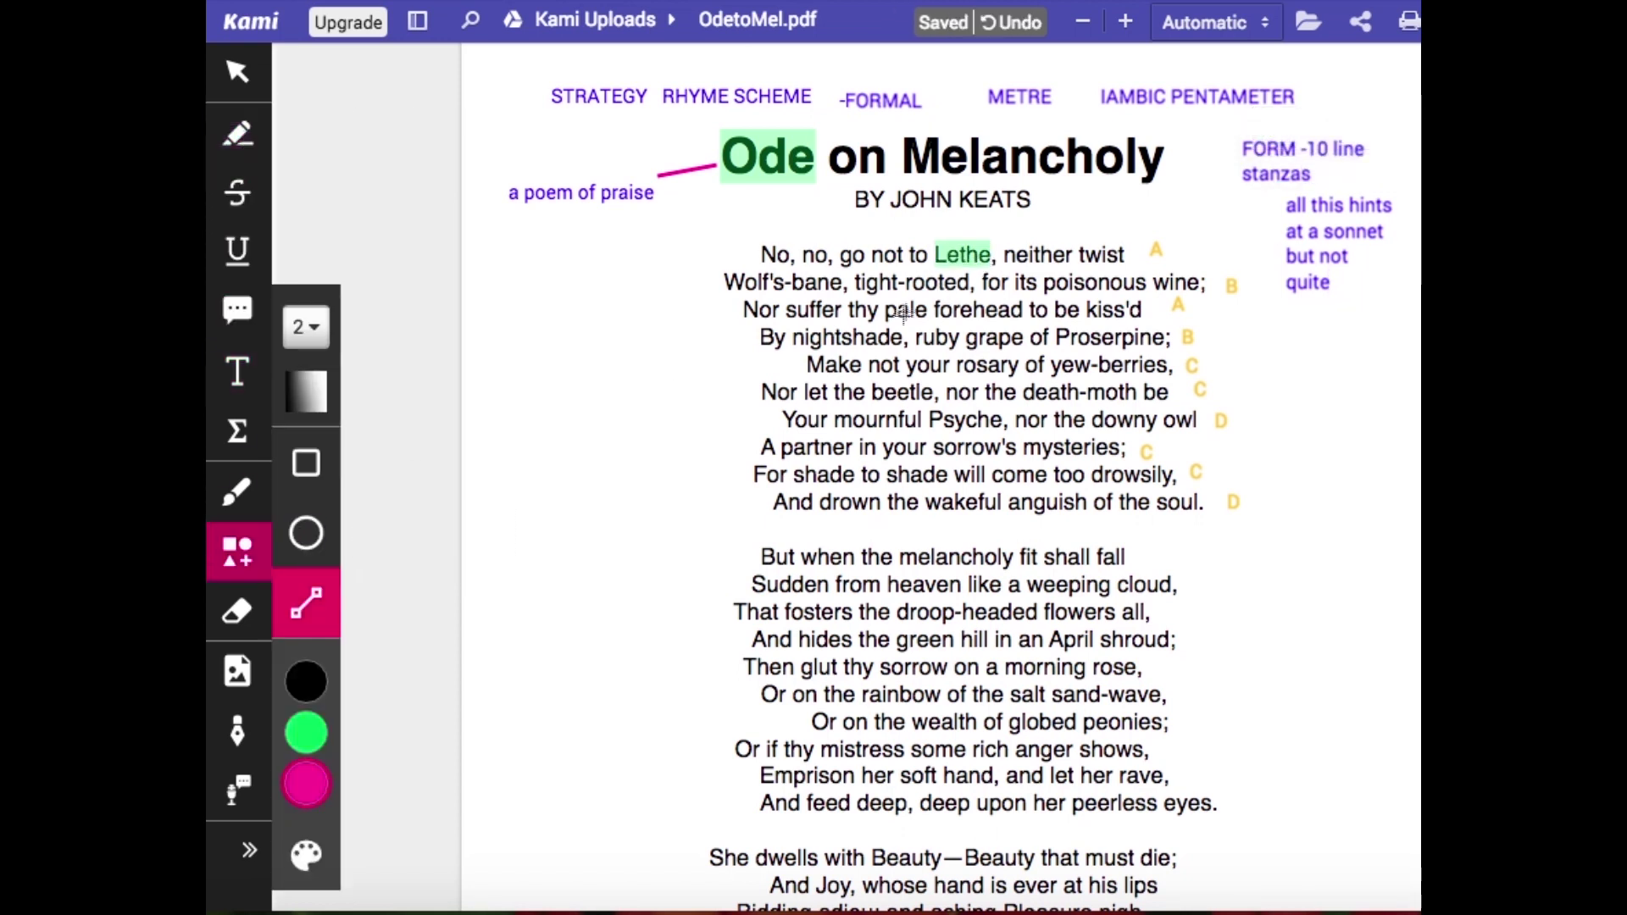
drag(942, 245, 770, 226)
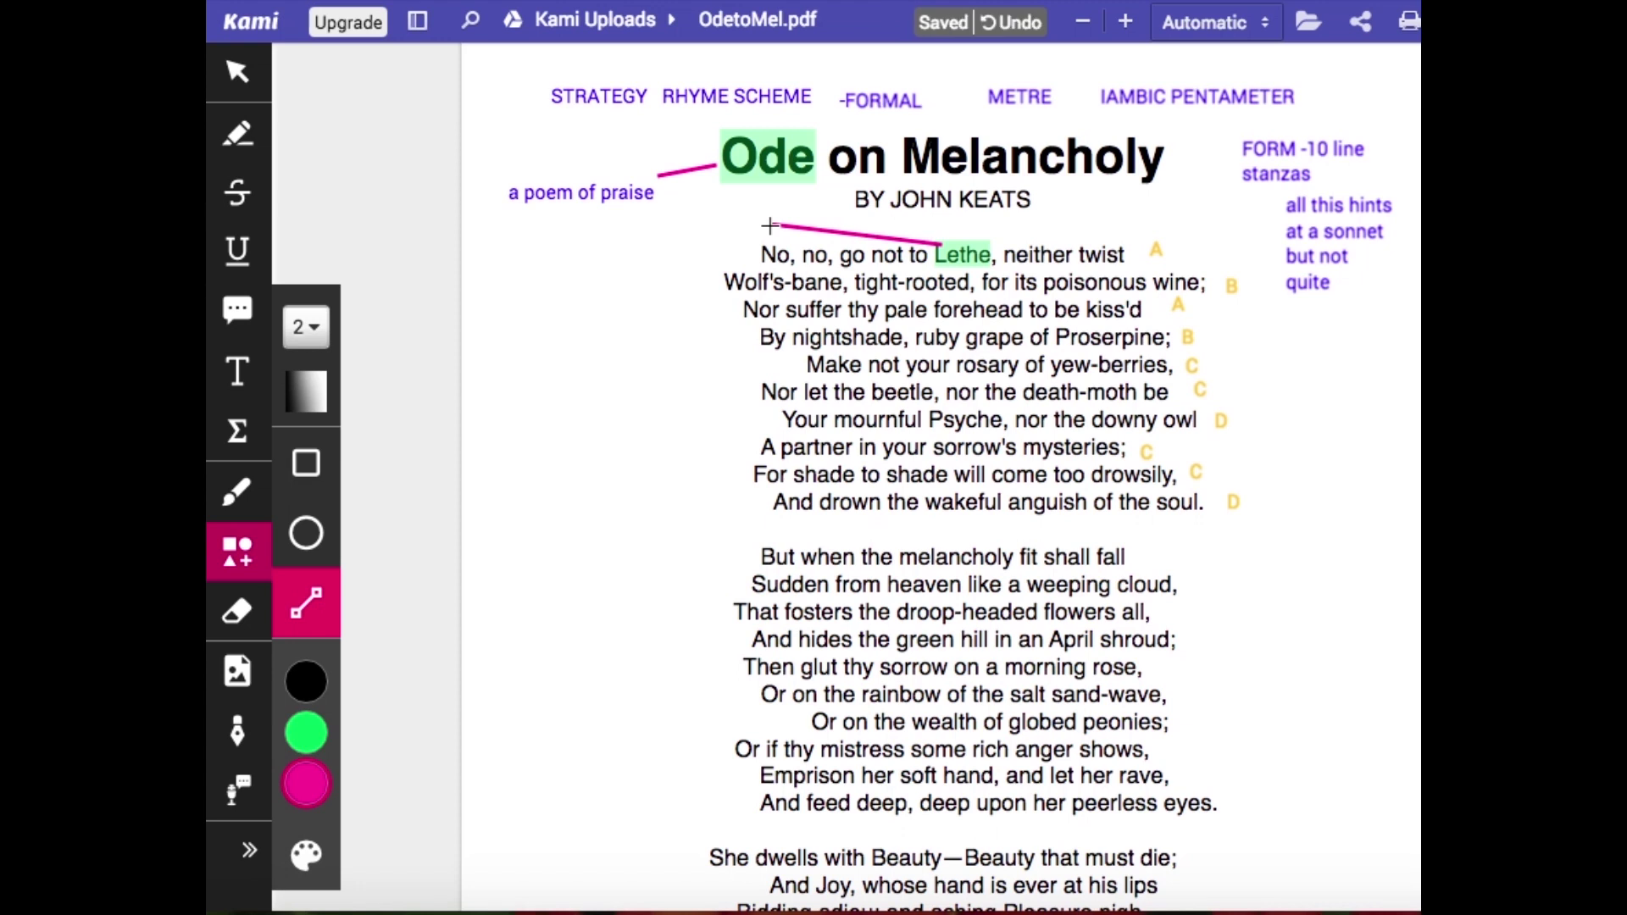
click(237, 371)
click(640, 223)
text(underworld river)
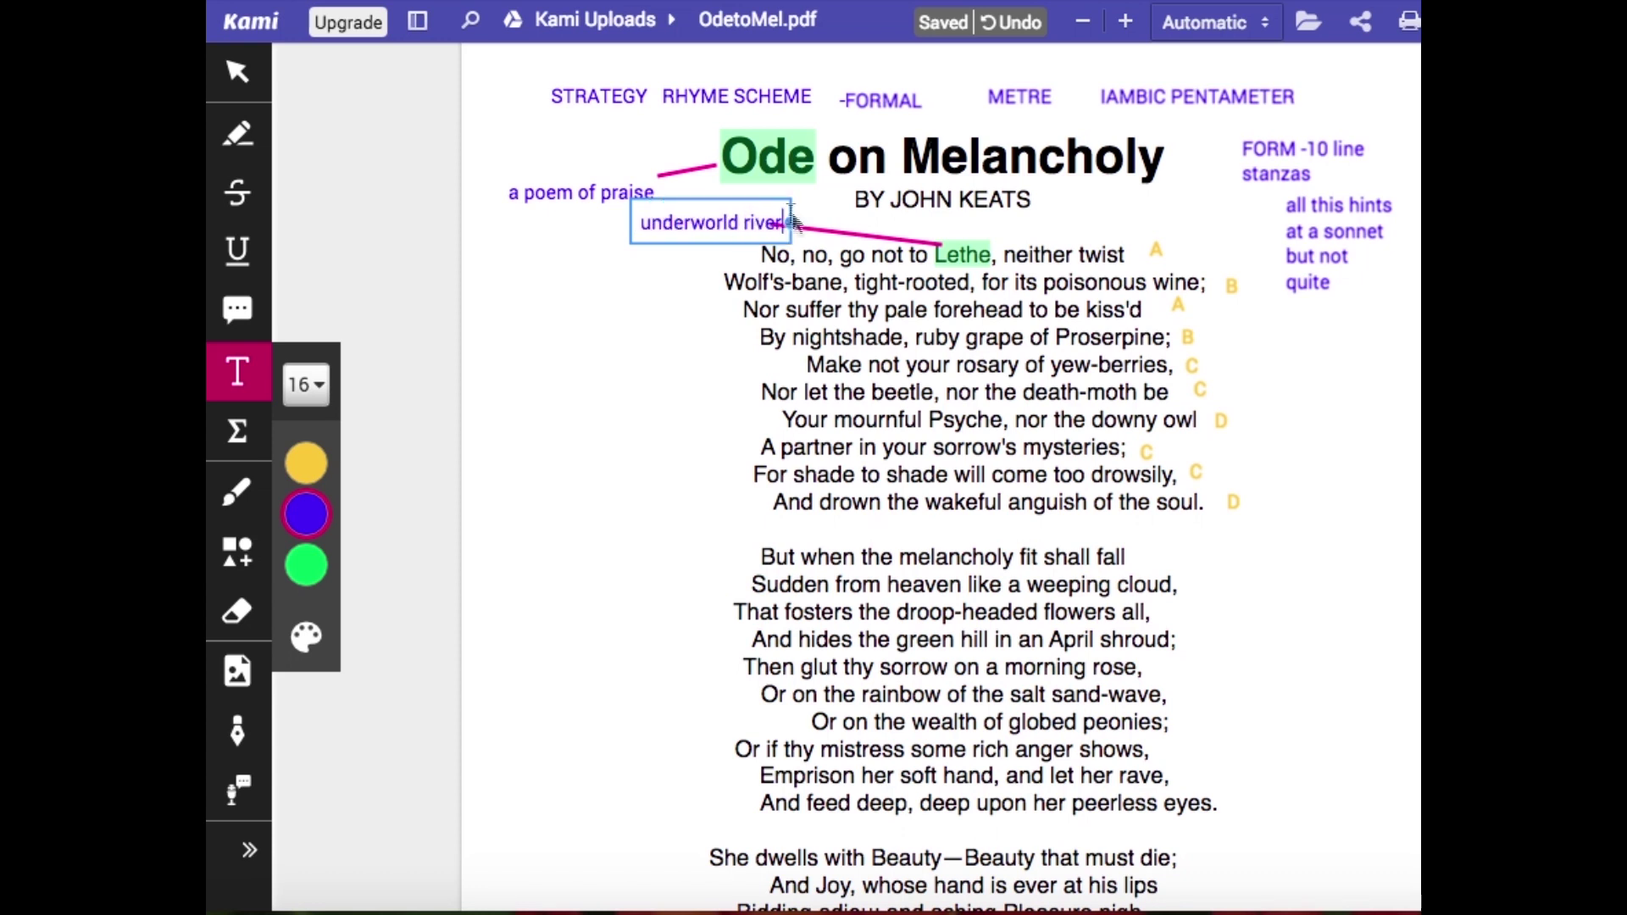
drag(793, 222, 780, 222)
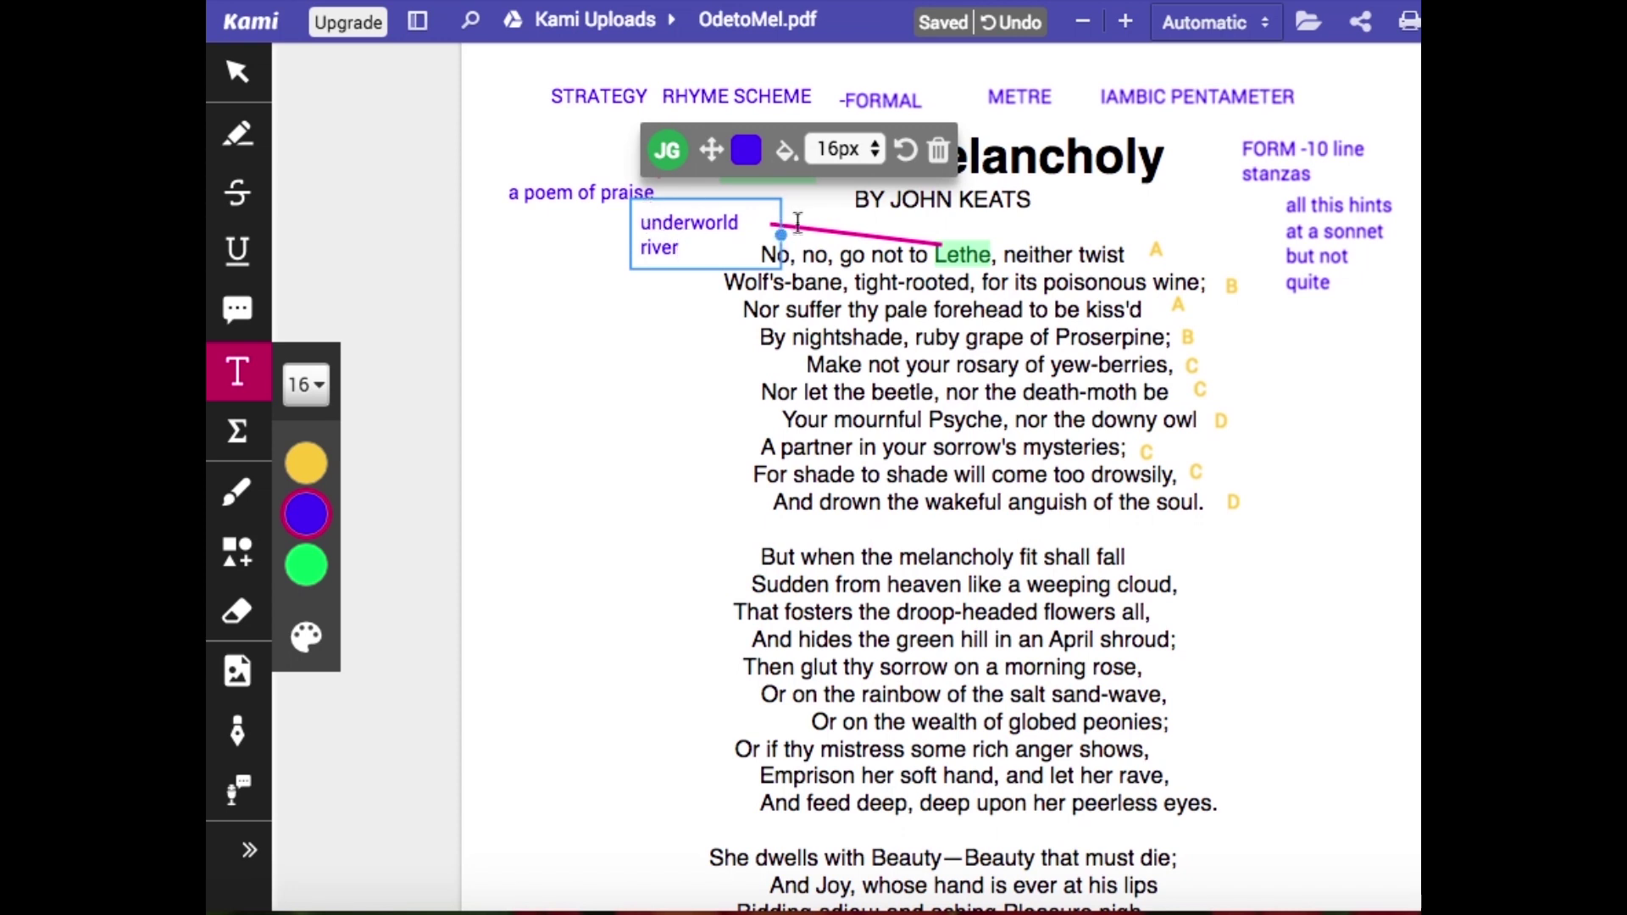
drag(780, 236, 788, 237)
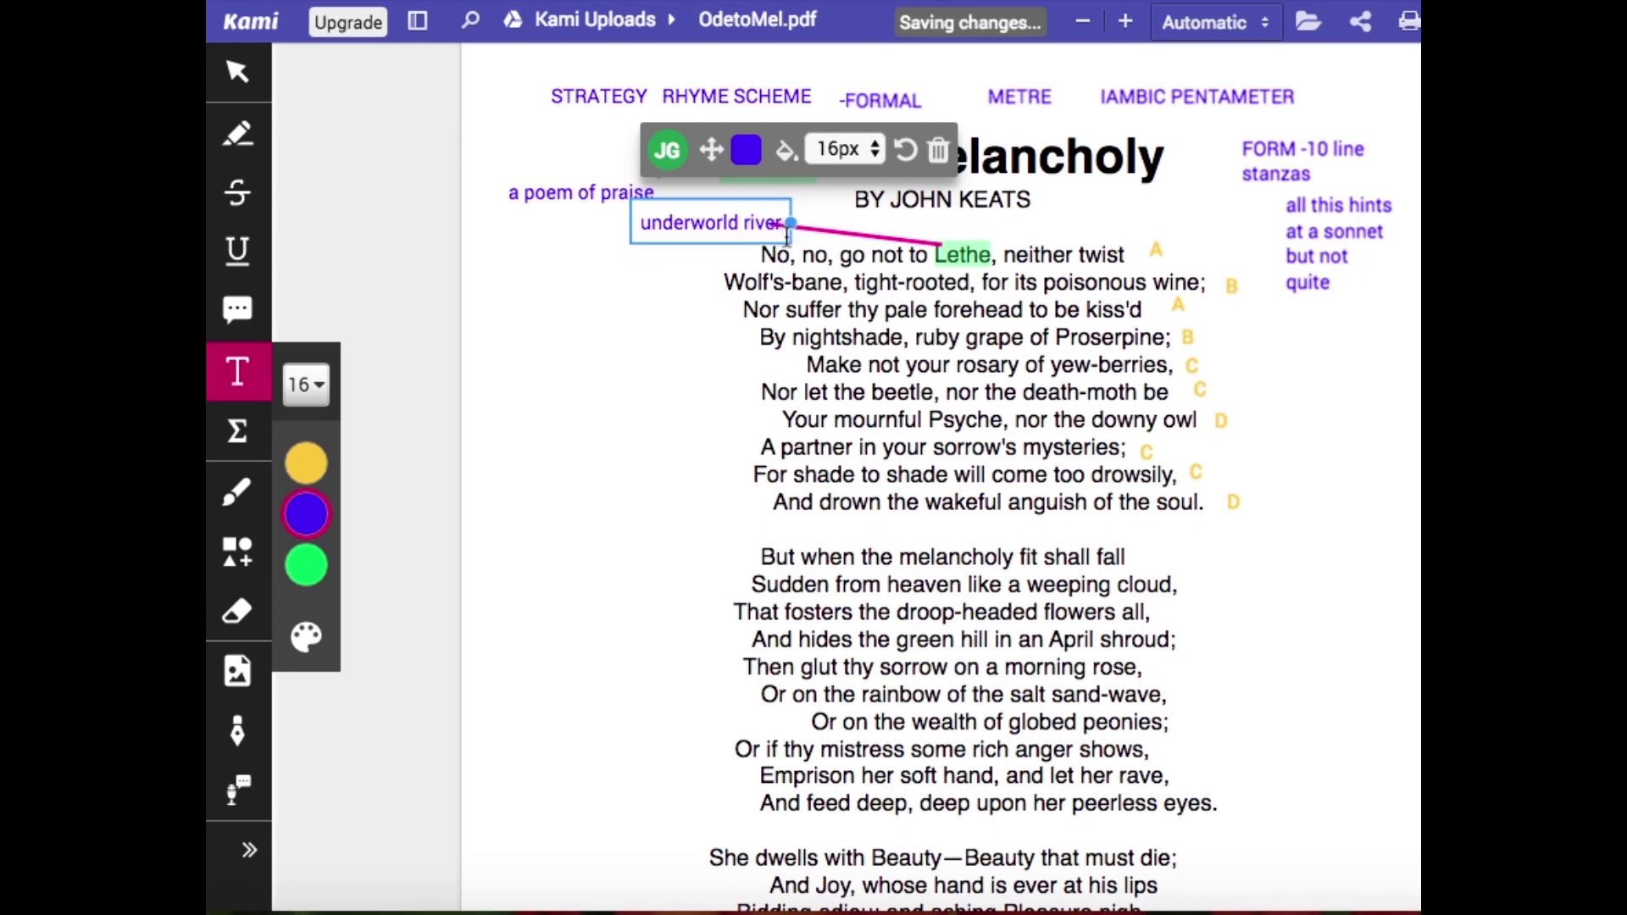
click(637, 344)
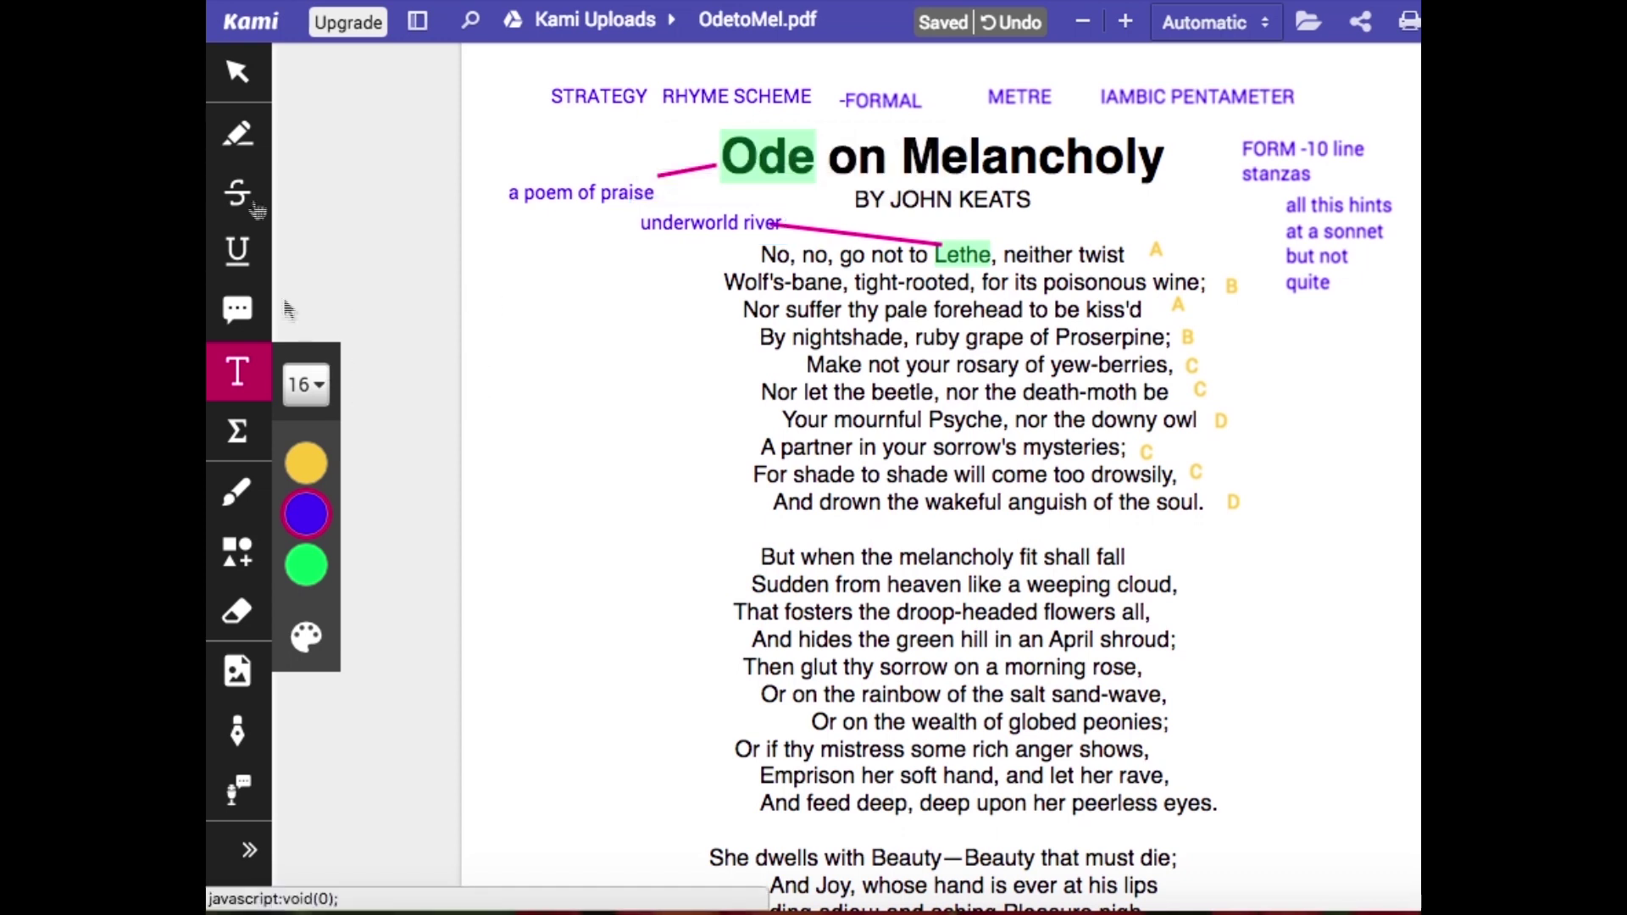
Highlight 'Wolf's-bane' green and connect it by a pink line to a wrapped note 'a plant once used to poison'
click(237, 133)
drag(845, 282, 720, 282)
click(282, 439)
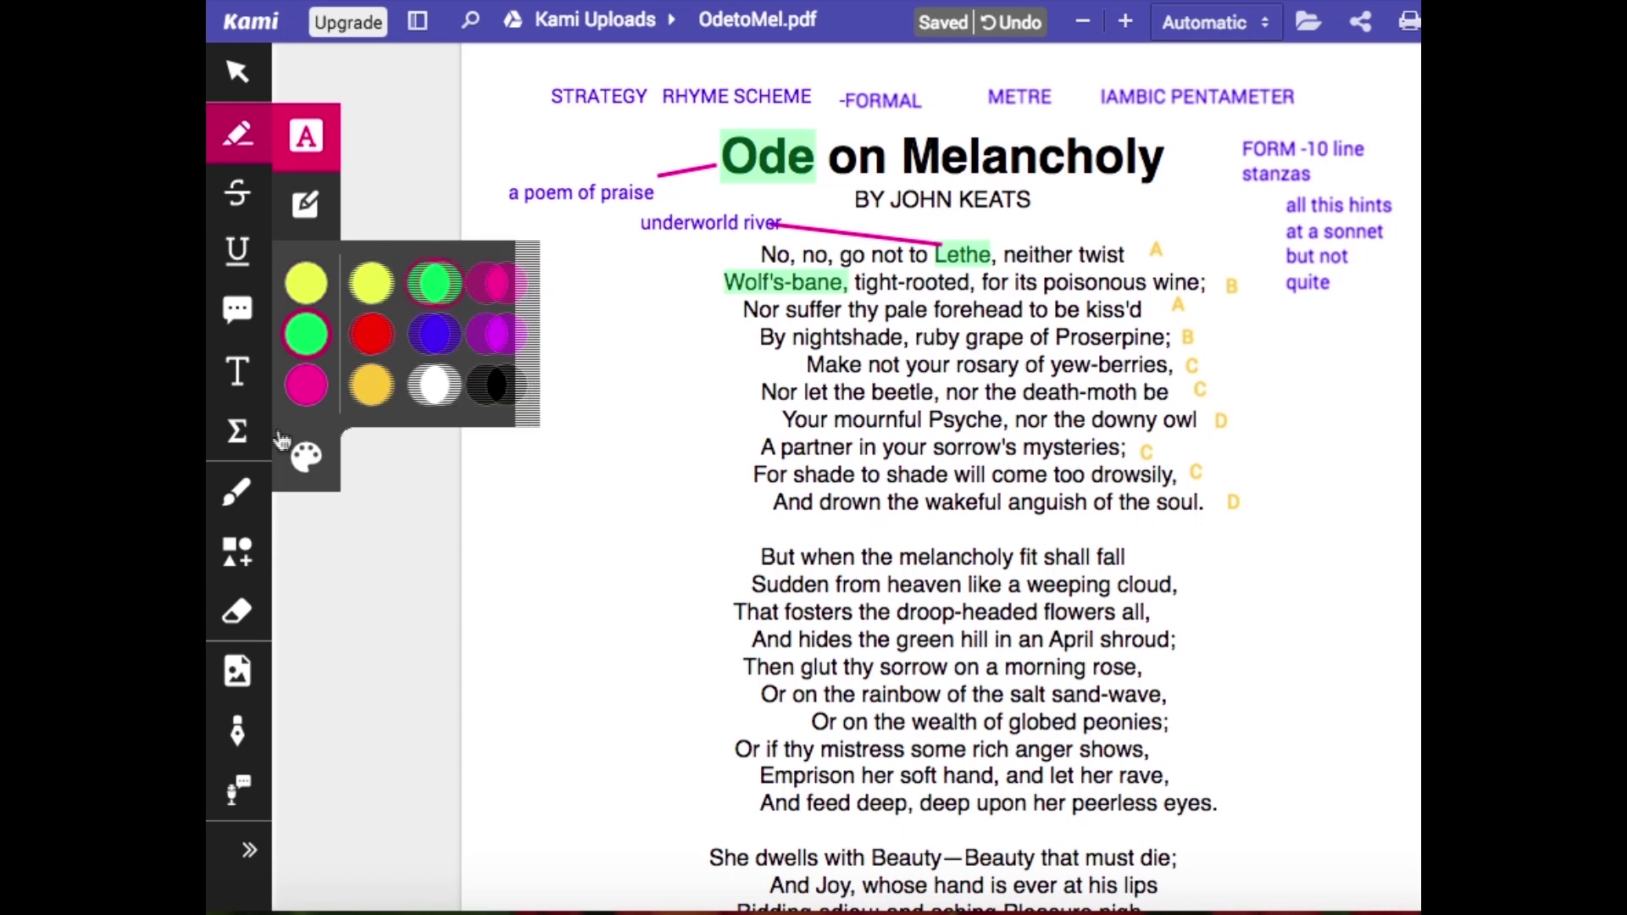
click(237, 551)
drag(710, 279, 594, 279)
click(240, 379)
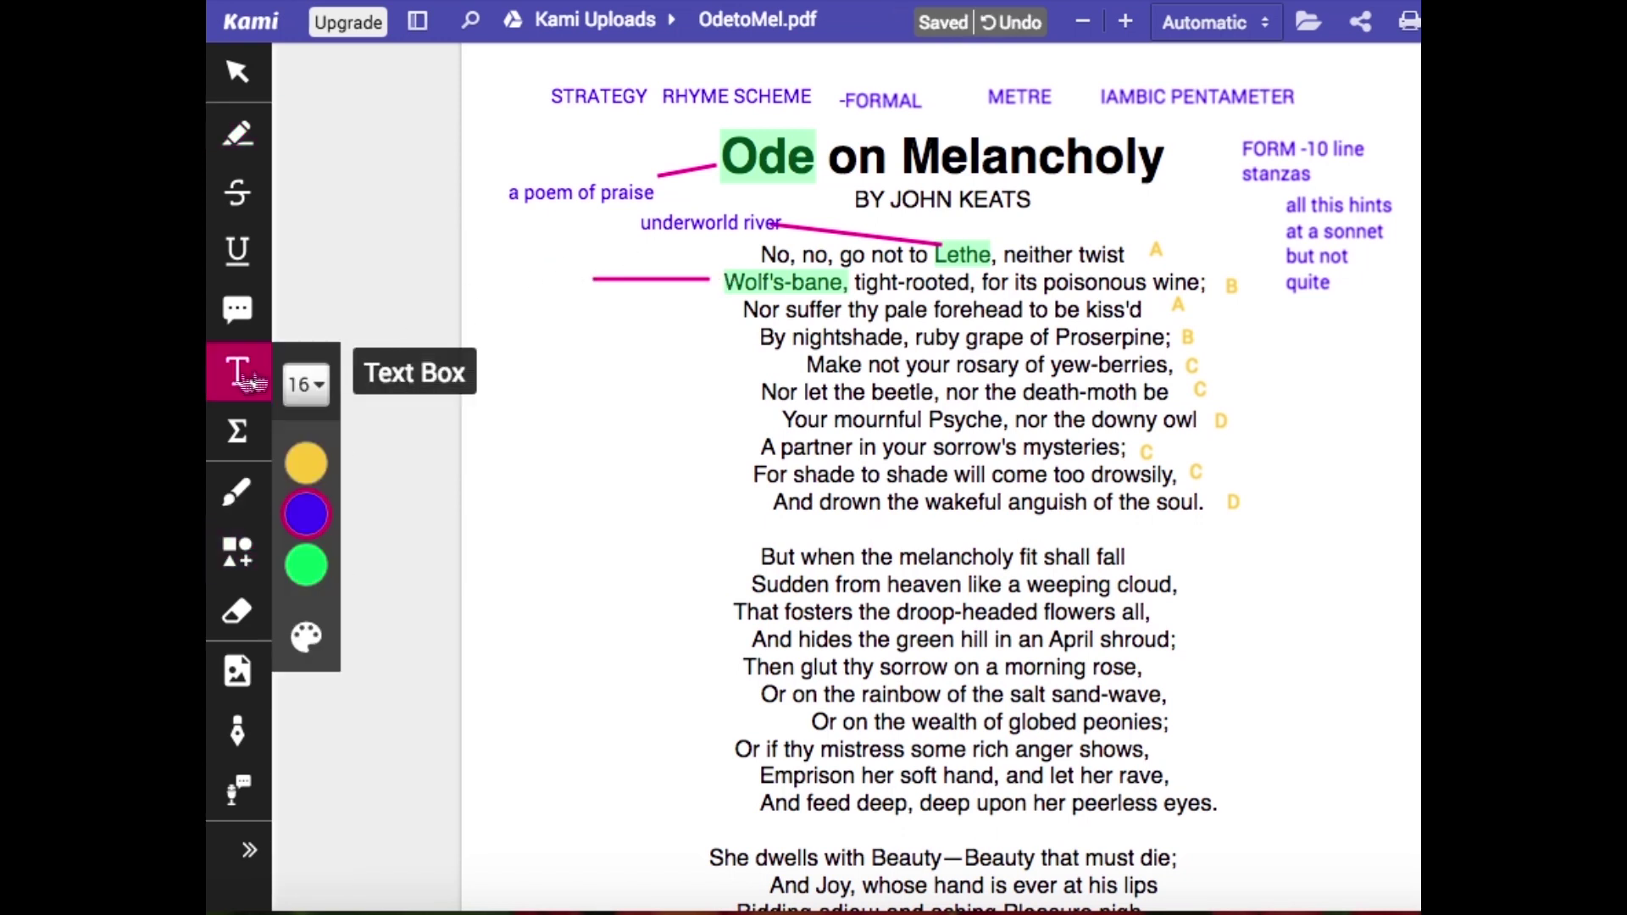
click(486, 280)
text(a plant once)
drag(601, 284, 594, 295)
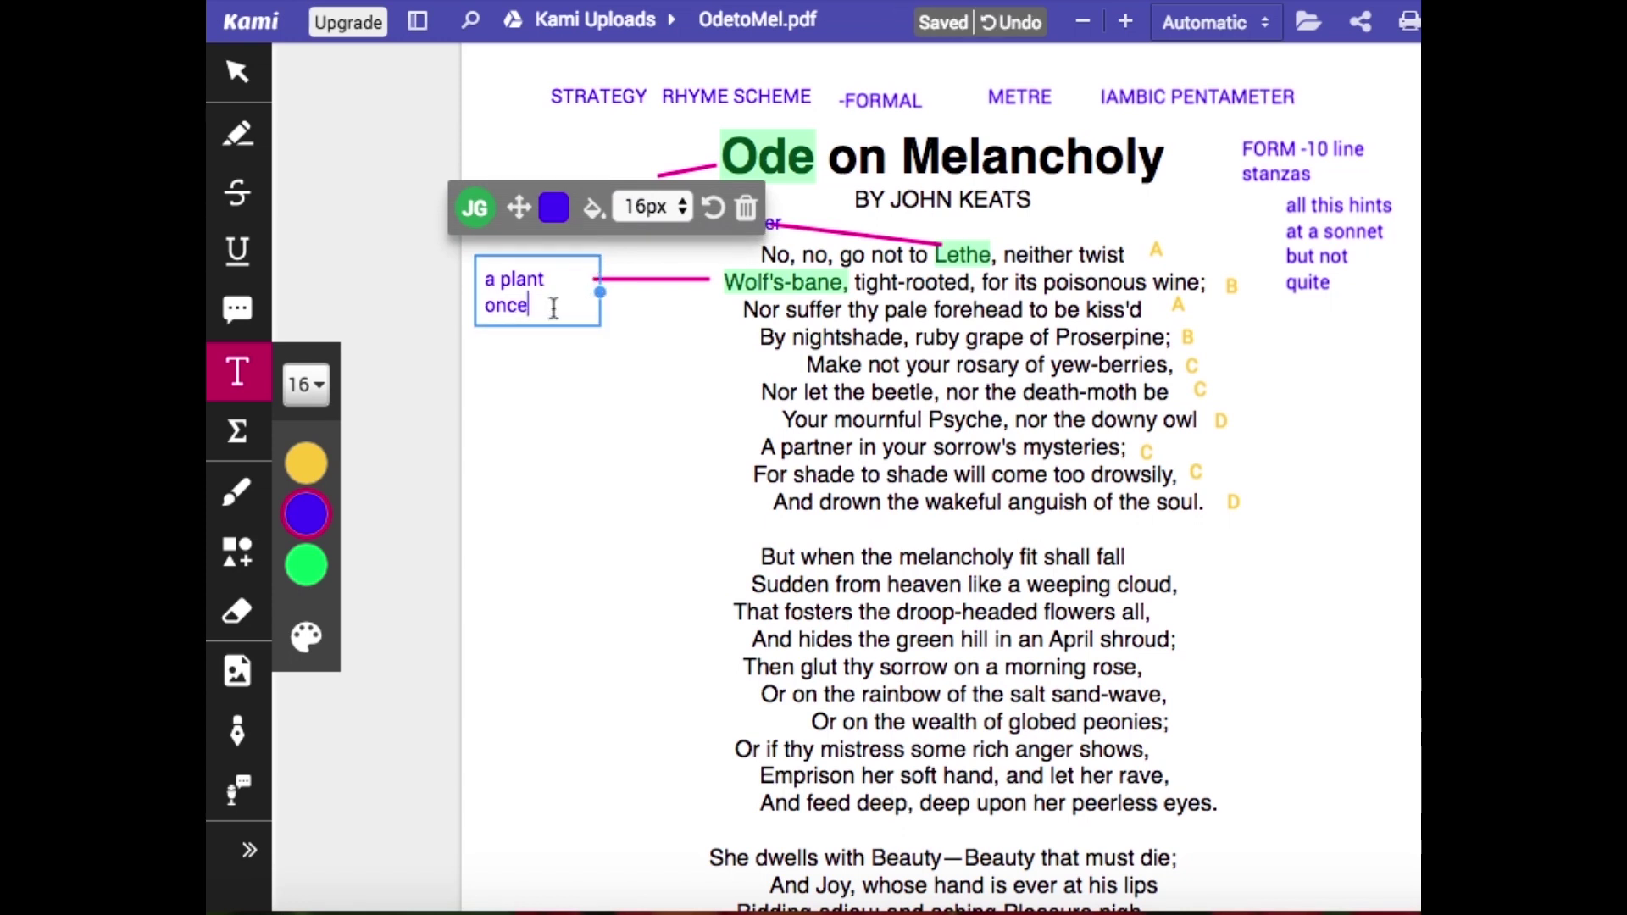
text(used to po)
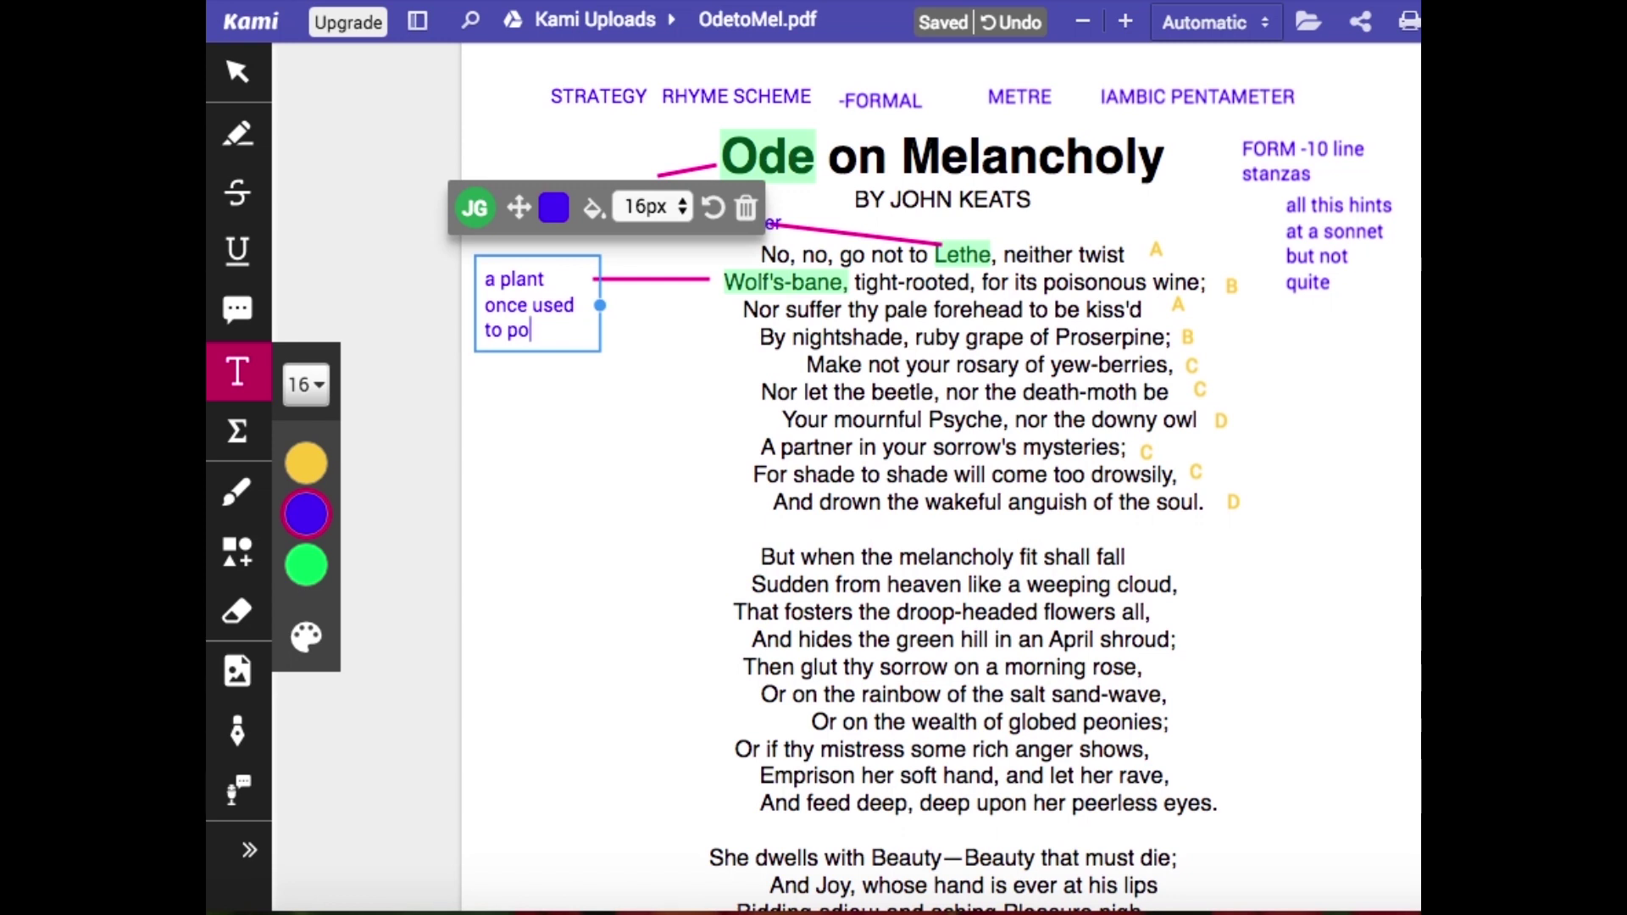
text(ison wolves)
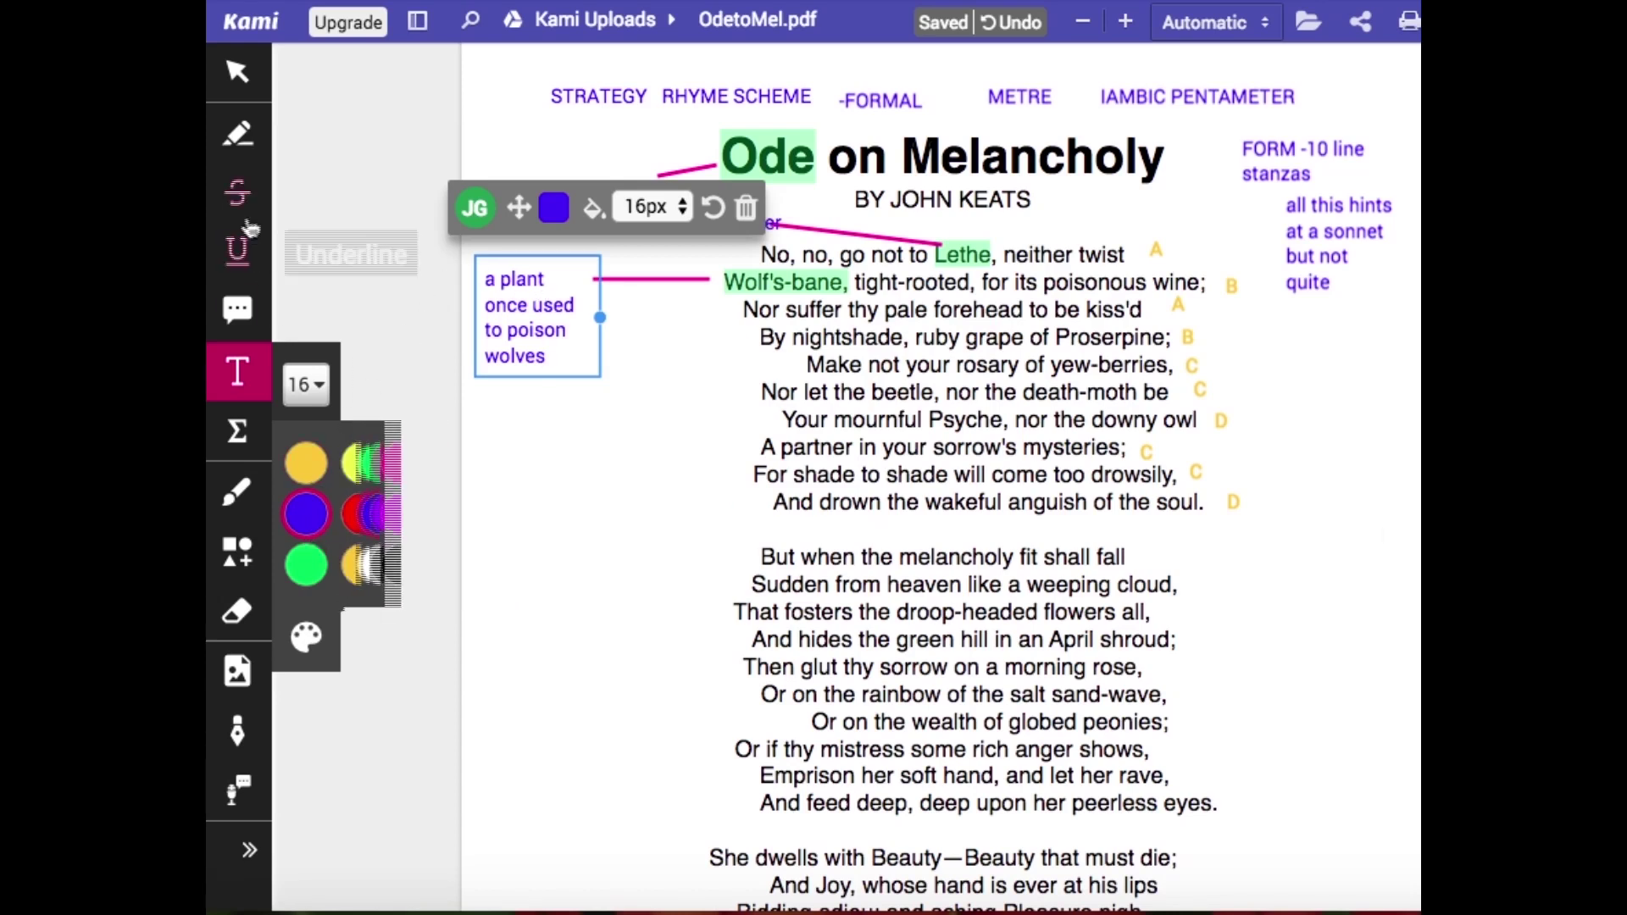
Highlight 'nightshade' and 'ruby grape', linking both by pink lines to a 'listing poisons' note
click(240, 144)
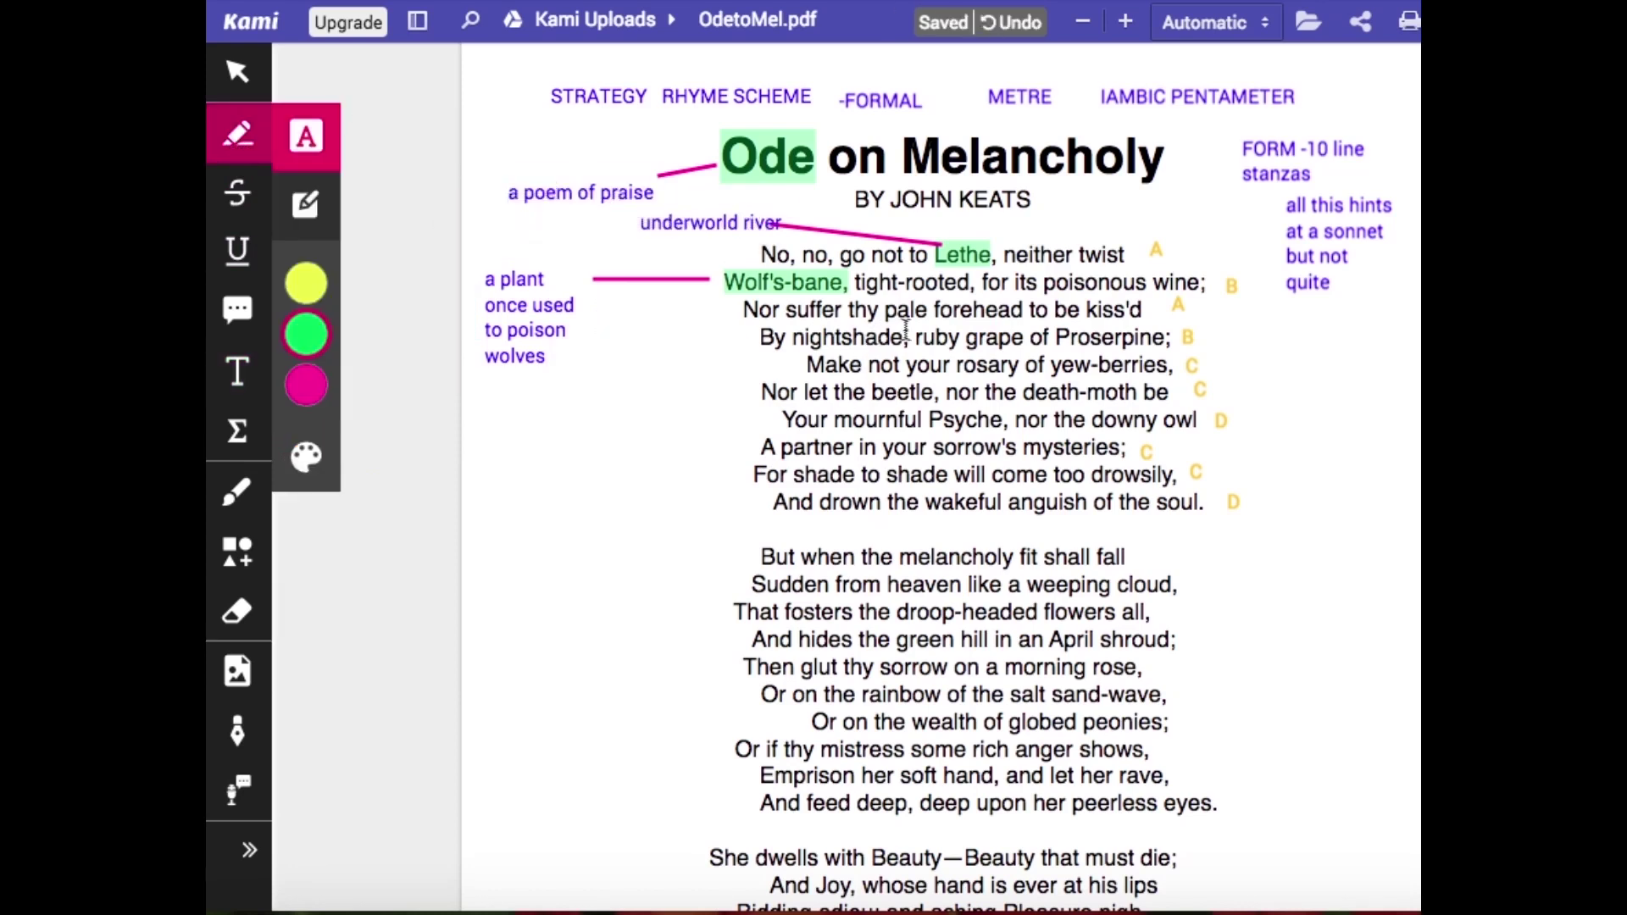
drag(906, 336, 793, 337)
drag(1025, 335, 916, 339)
mouse_move(294, 397)
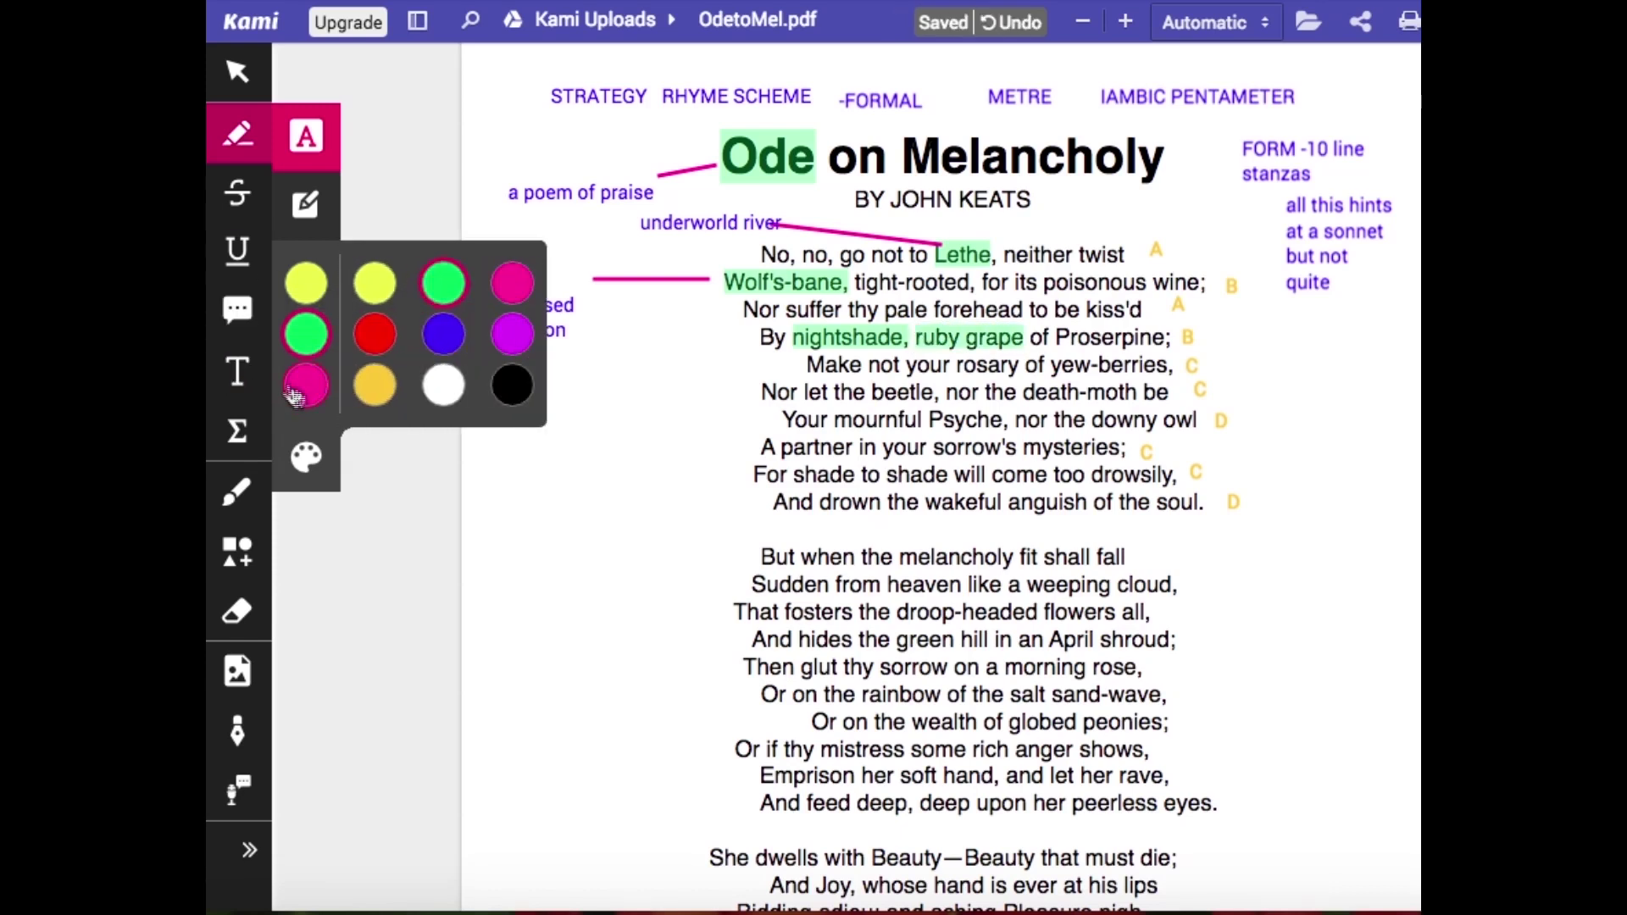
click(237, 555)
drag(788, 342, 605, 371)
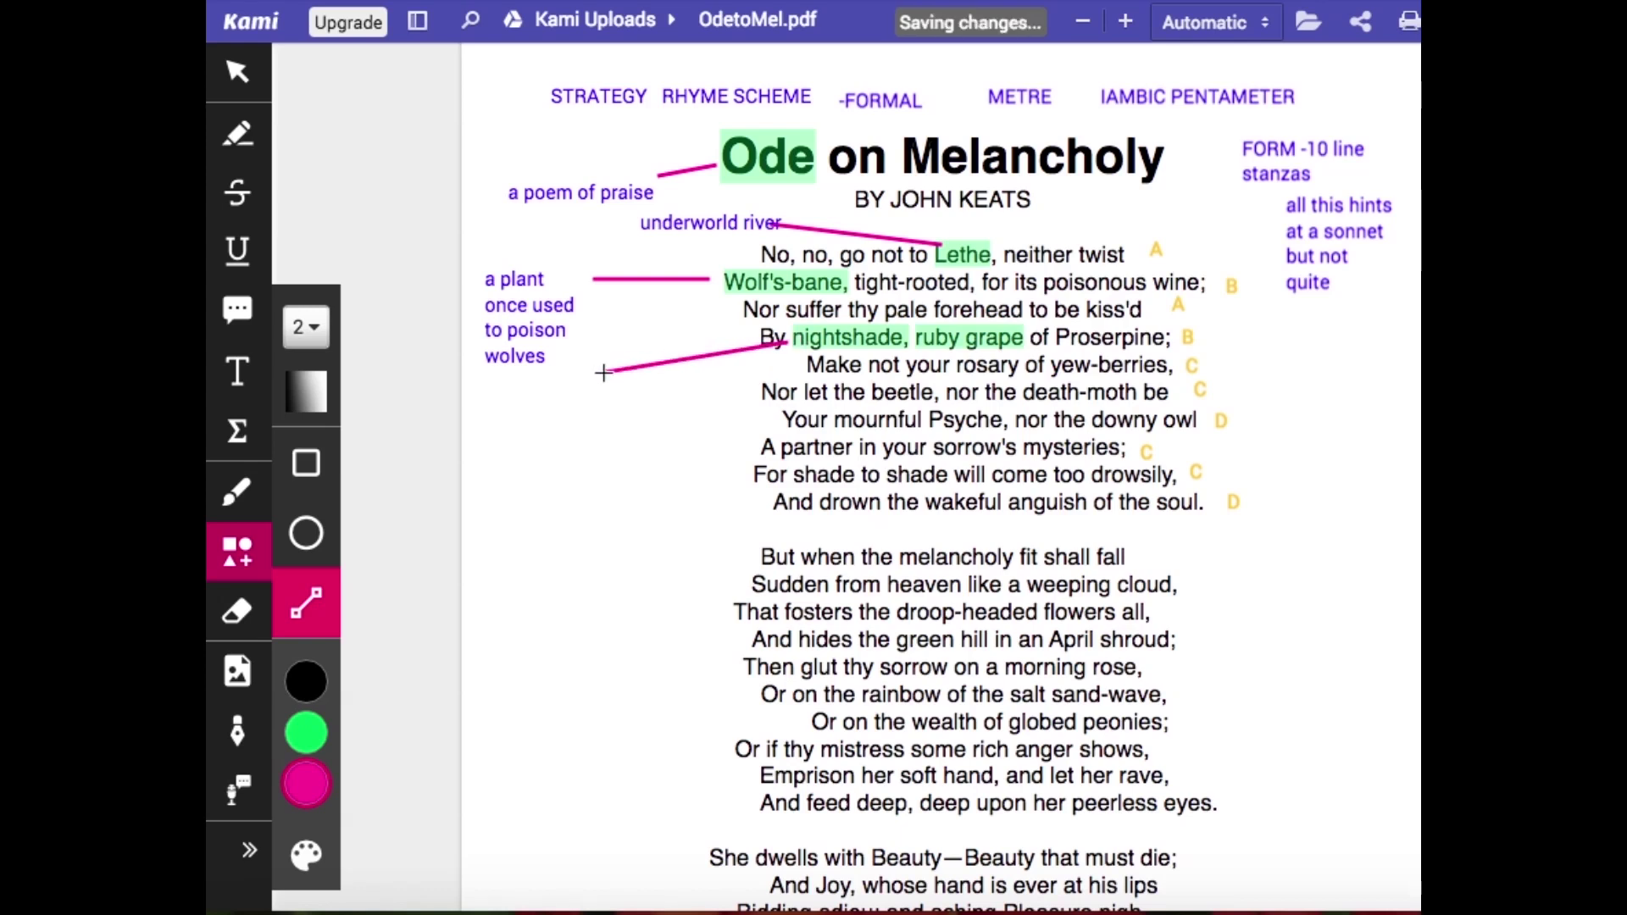
drag(918, 341, 599, 378)
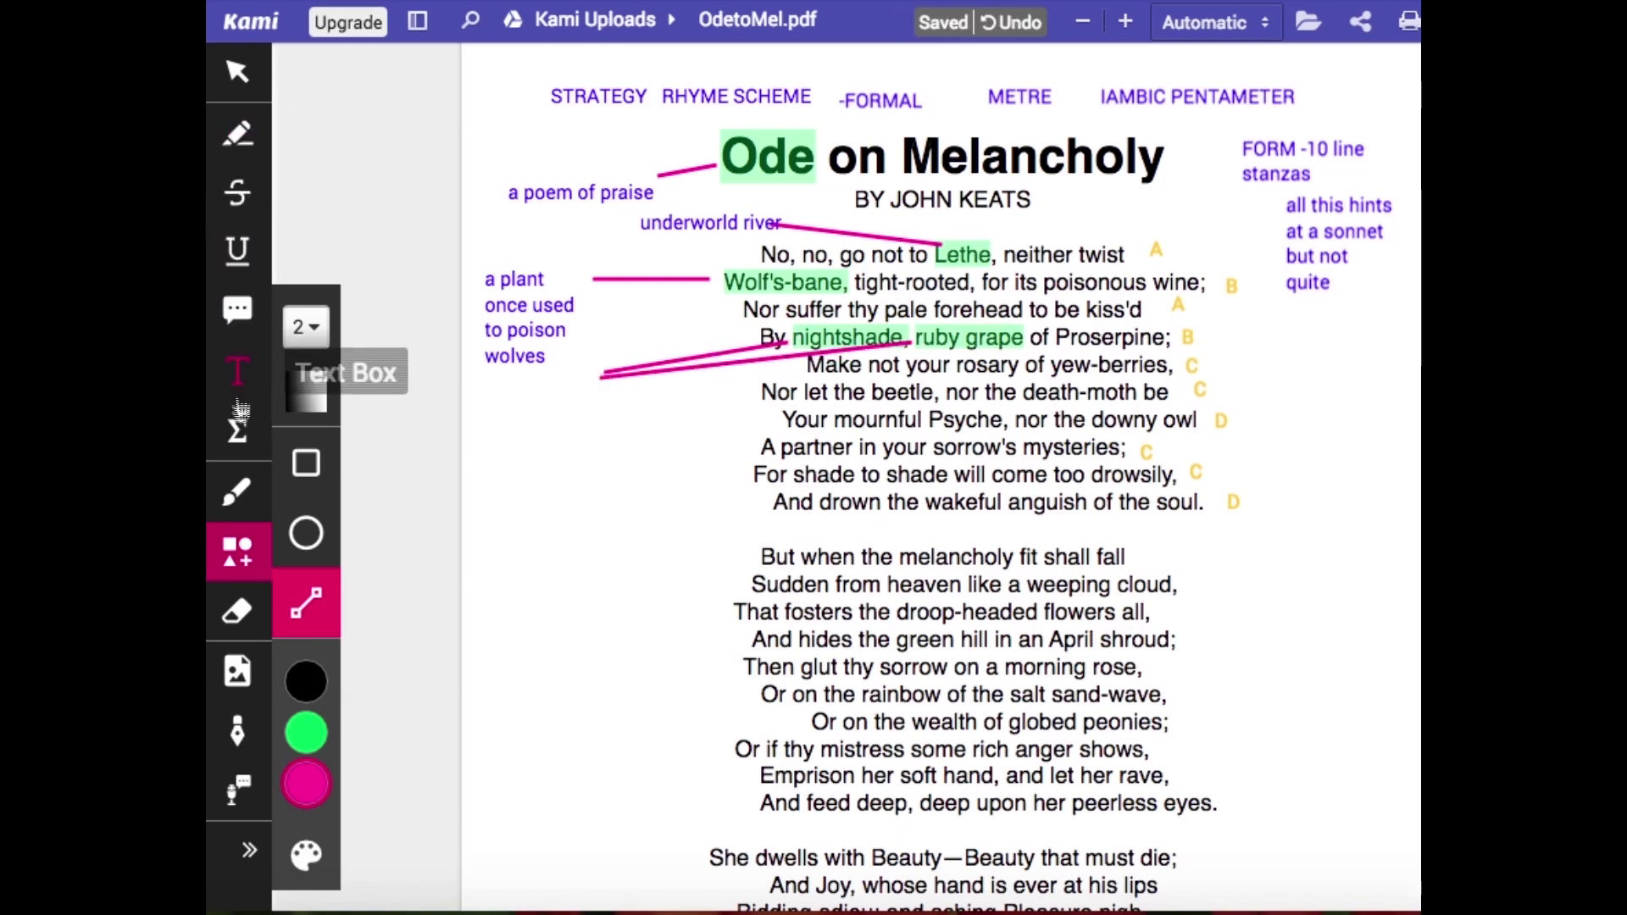
click(237, 371)
click(536, 406)
text(listing poisons)
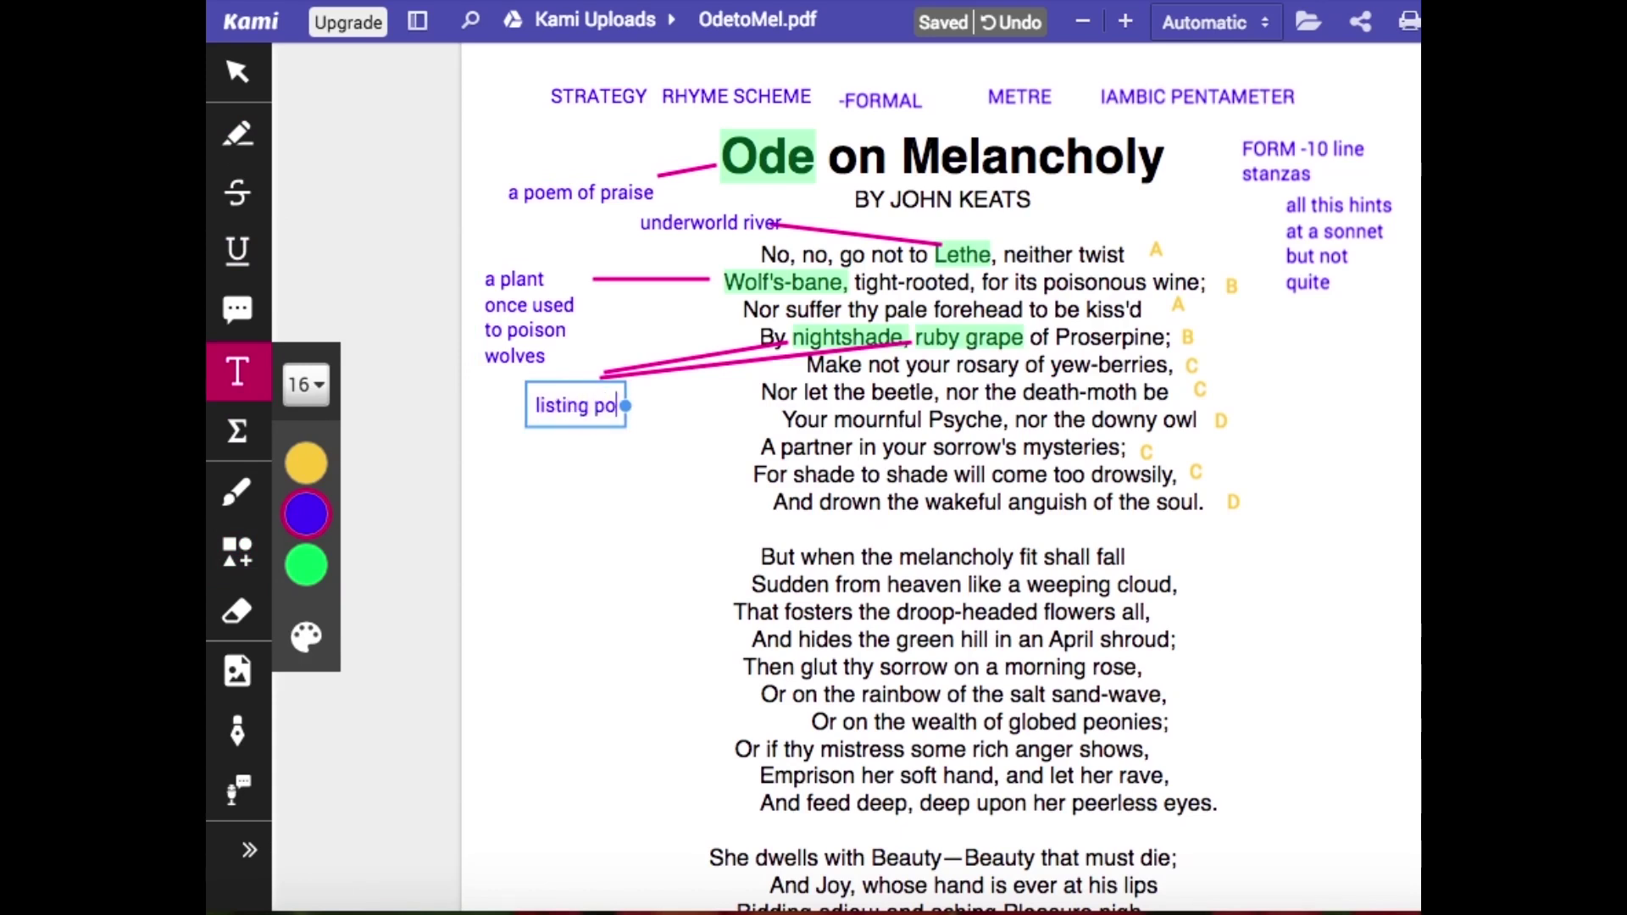
Highlight 'Proserpine' and link it to the note 'another name for Persephone - goddess of the underworld - death'
click(238, 133)
drag(1168, 338, 1055, 337)
click(238, 550)
drag(1168, 336, 1250, 333)
click(238, 371)
click(1253, 337)
text(an)
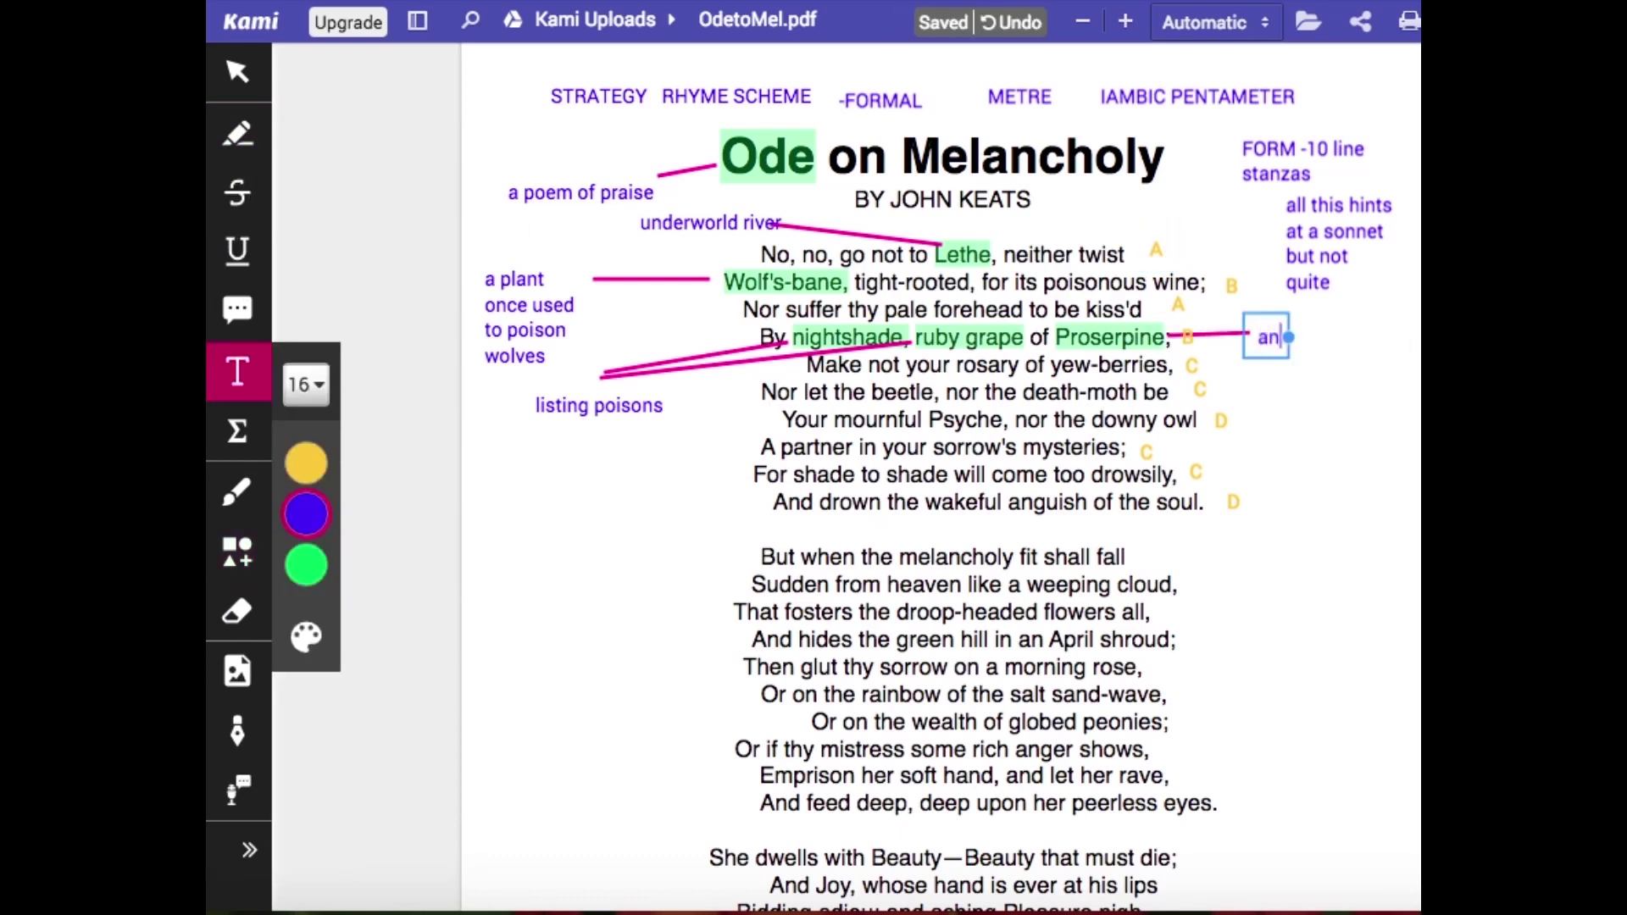
text(other name)
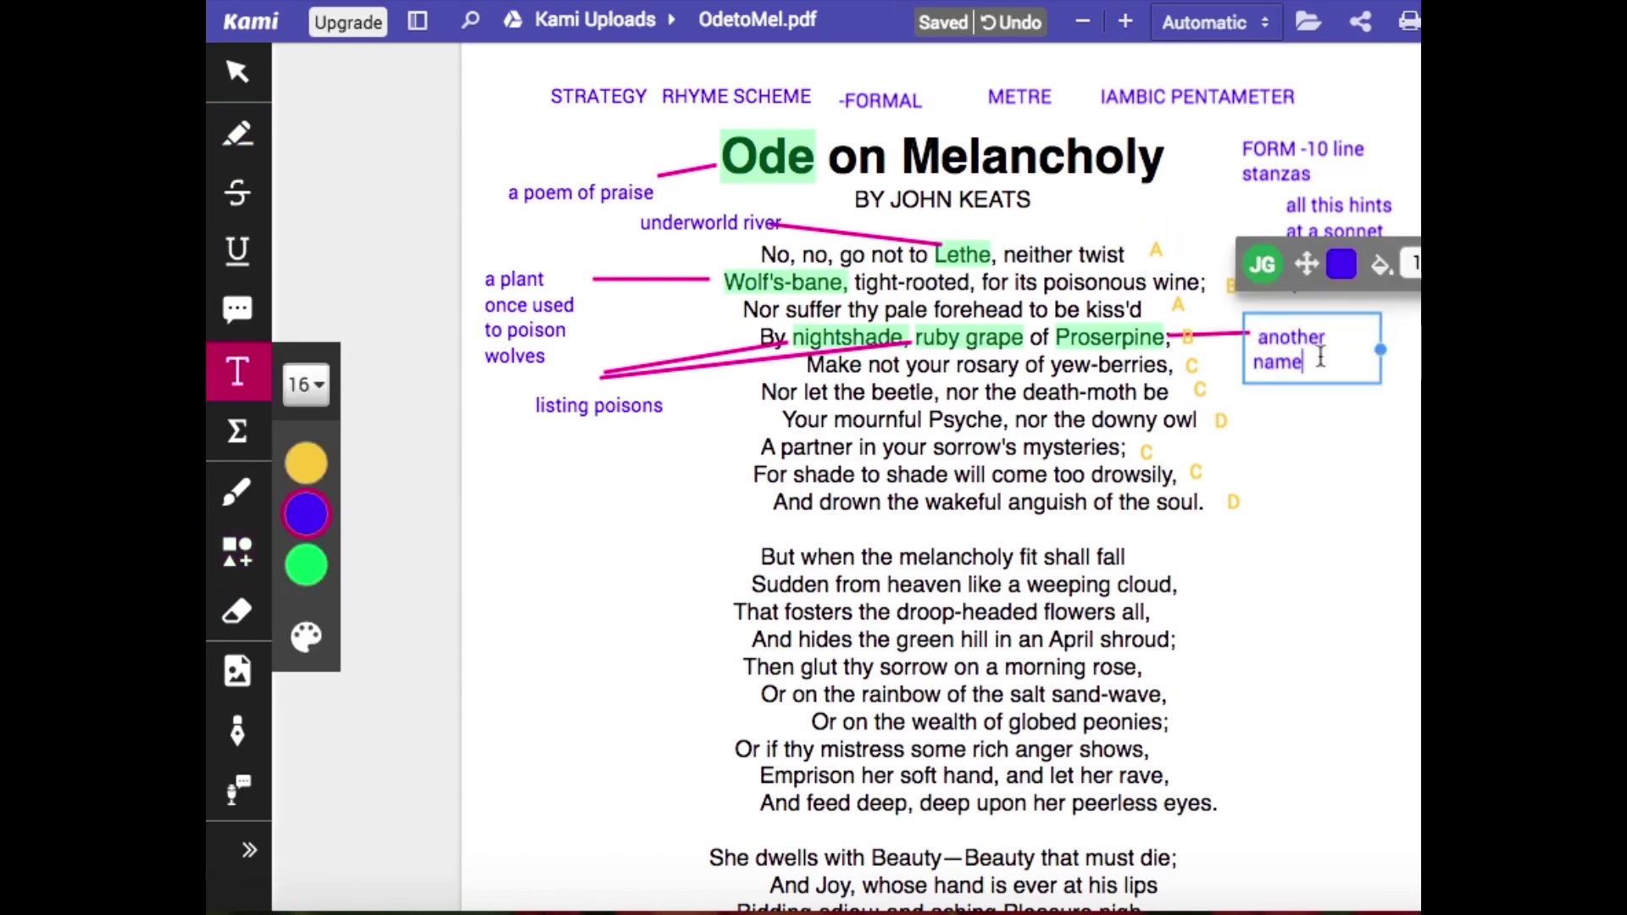
text( for Persephone - goddess of the underwor)
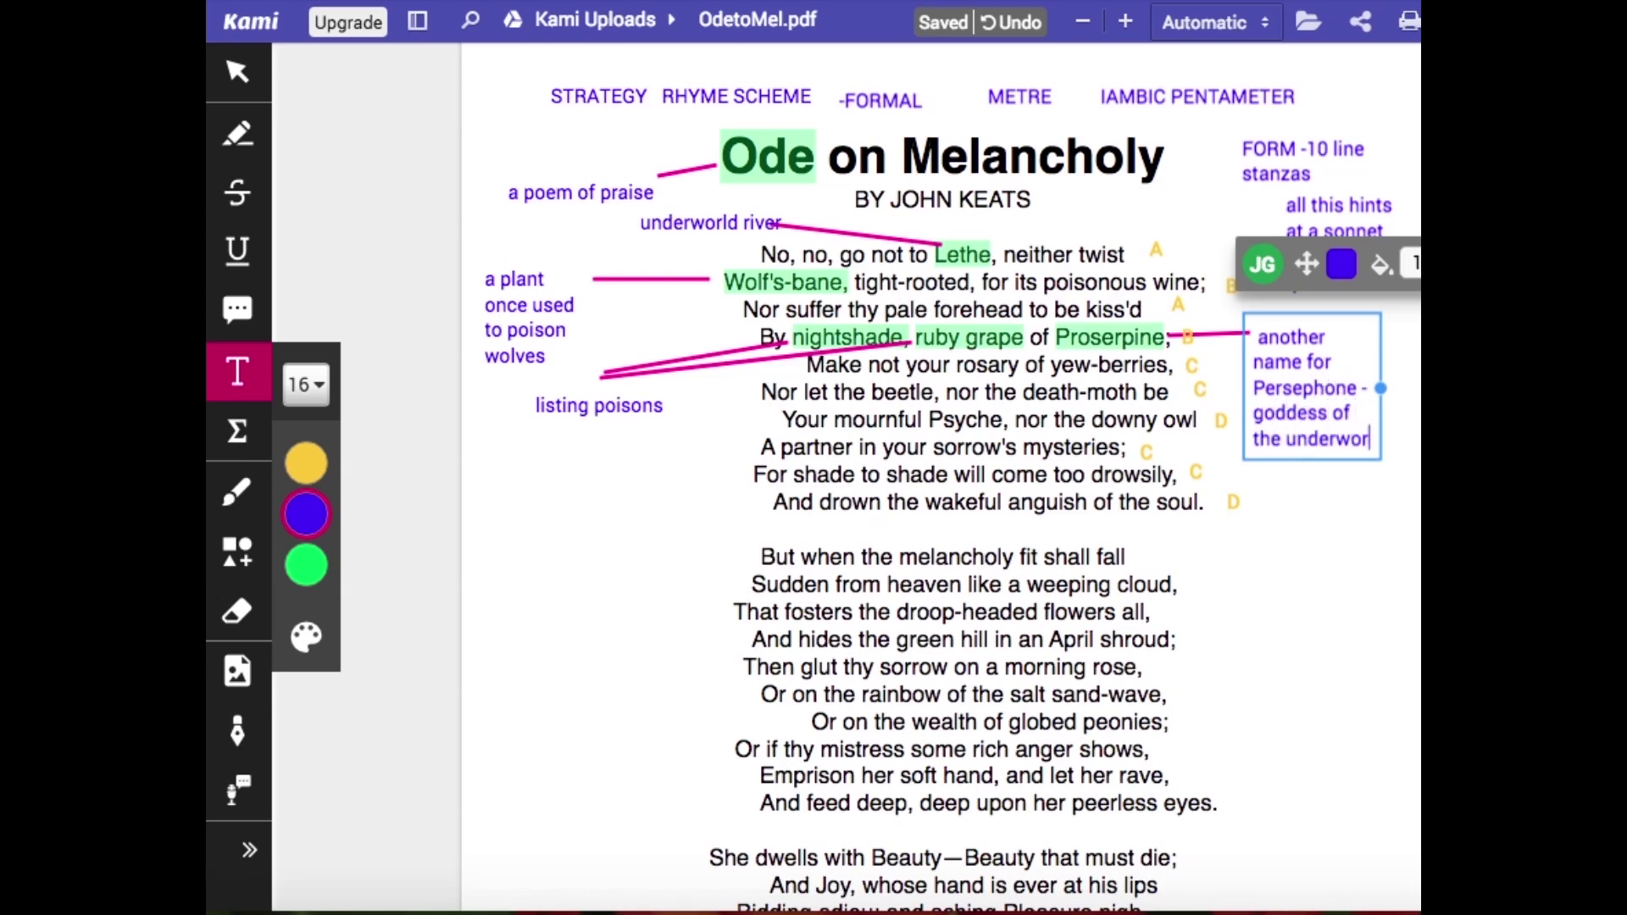
text(ld - death)
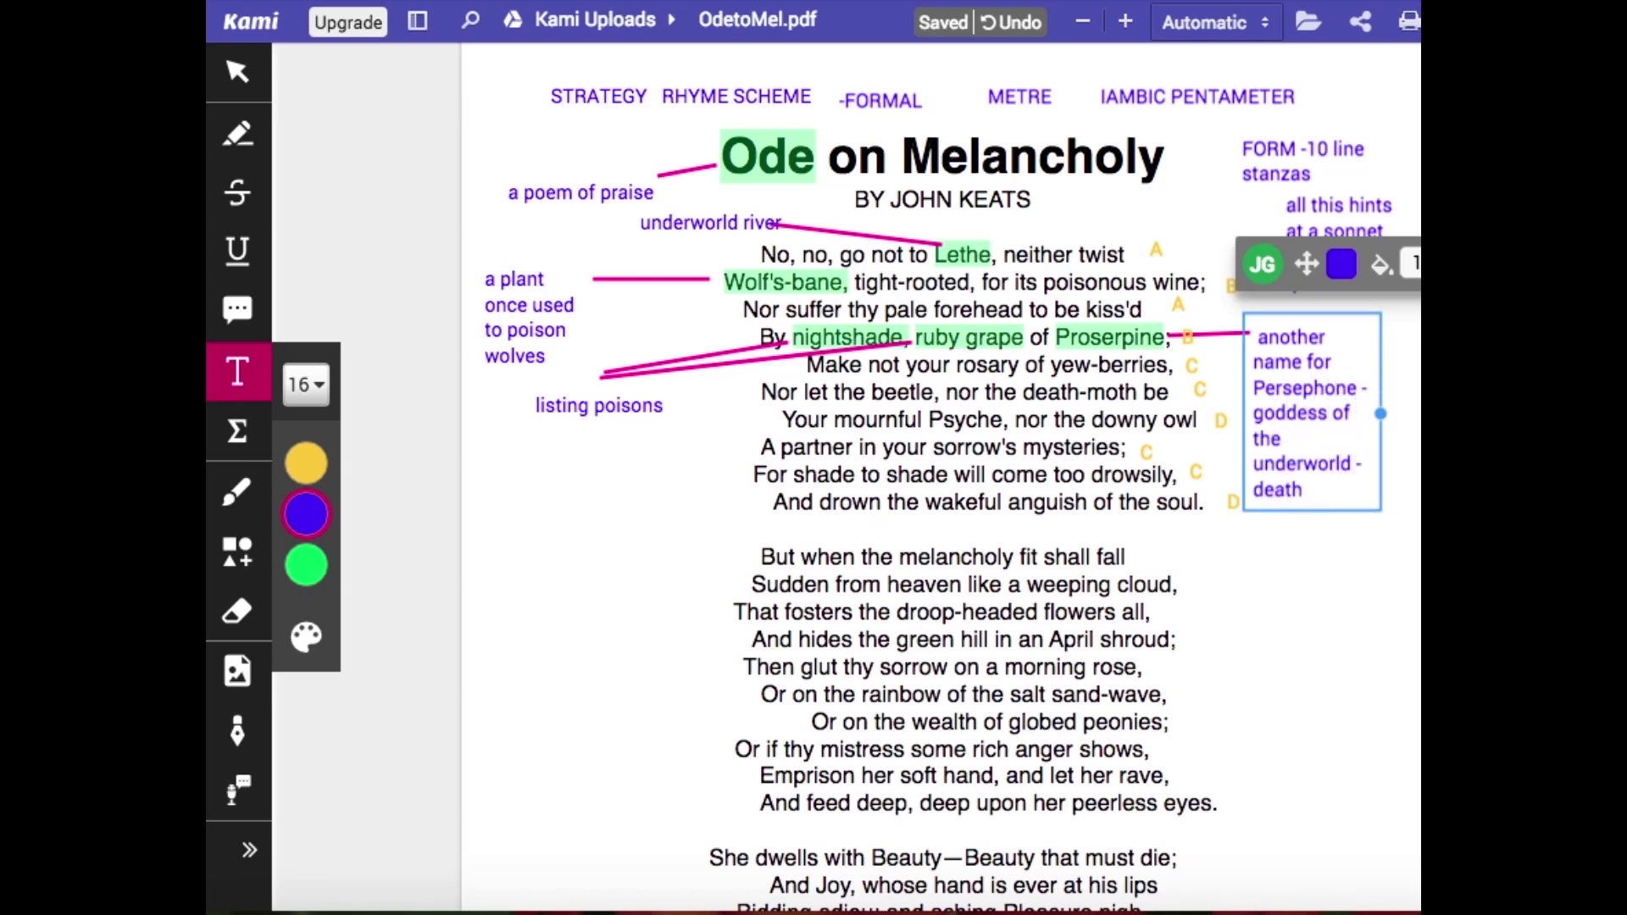
key(Escape)
Highlight 'yew-berries' and link it to a note reading 'poison'
click(238, 134)
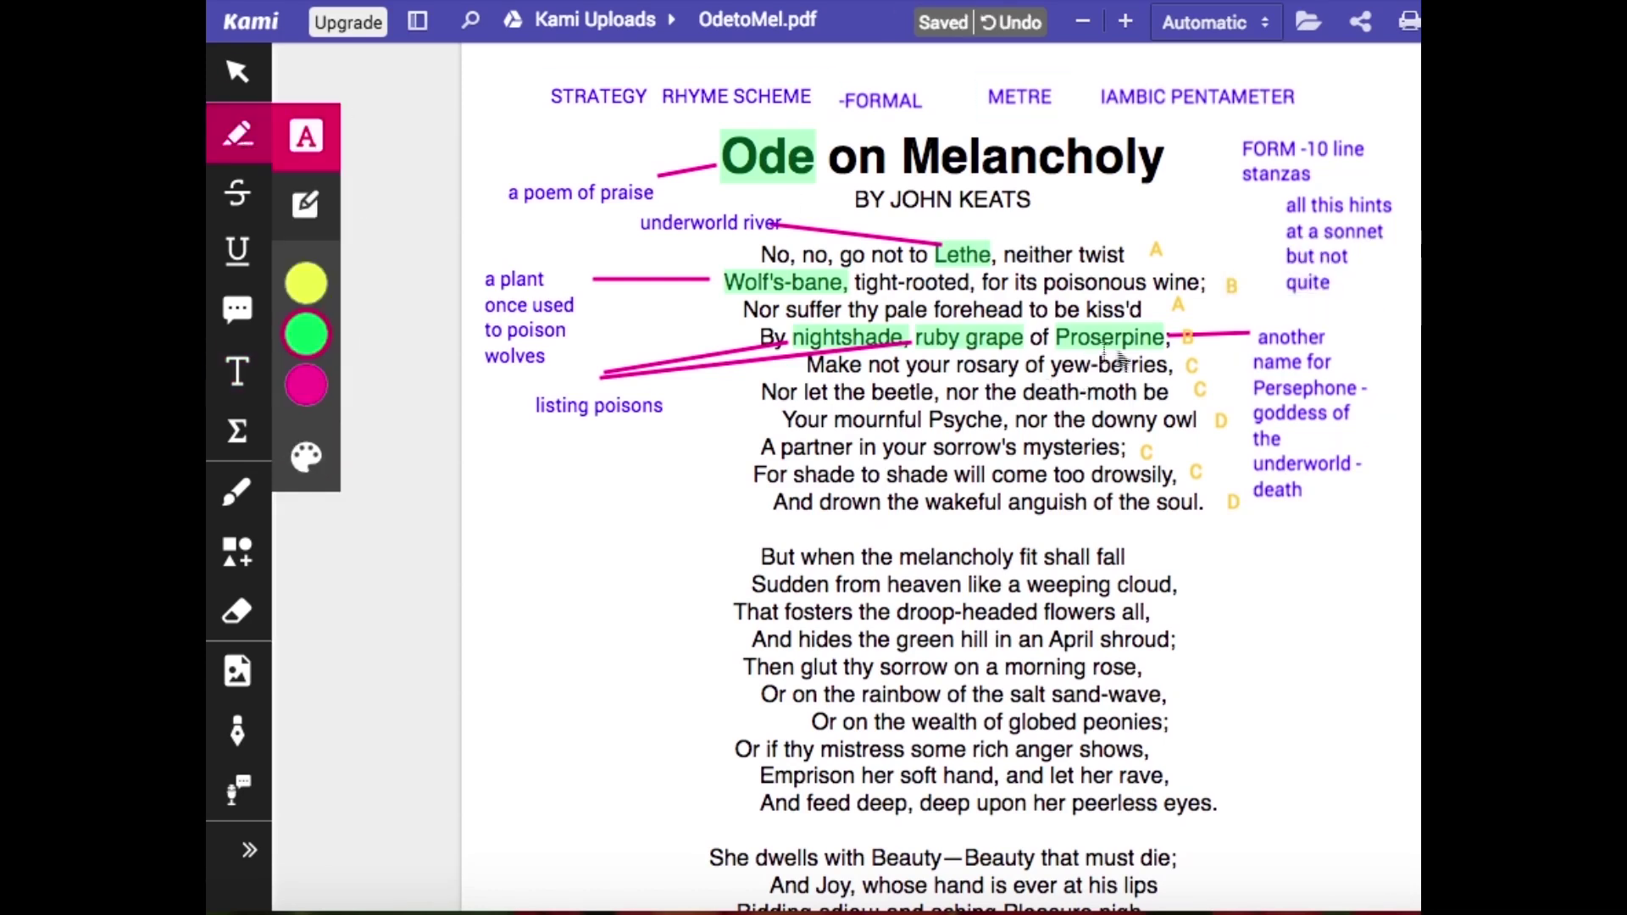
mouse_move(1168, 365)
mouse_down()
mouse_move(1050, 365)
mouse_move(1288, 526)
mouse_up()
click(237, 551)
click(237, 371)
click(1295, 527)
text(poison)
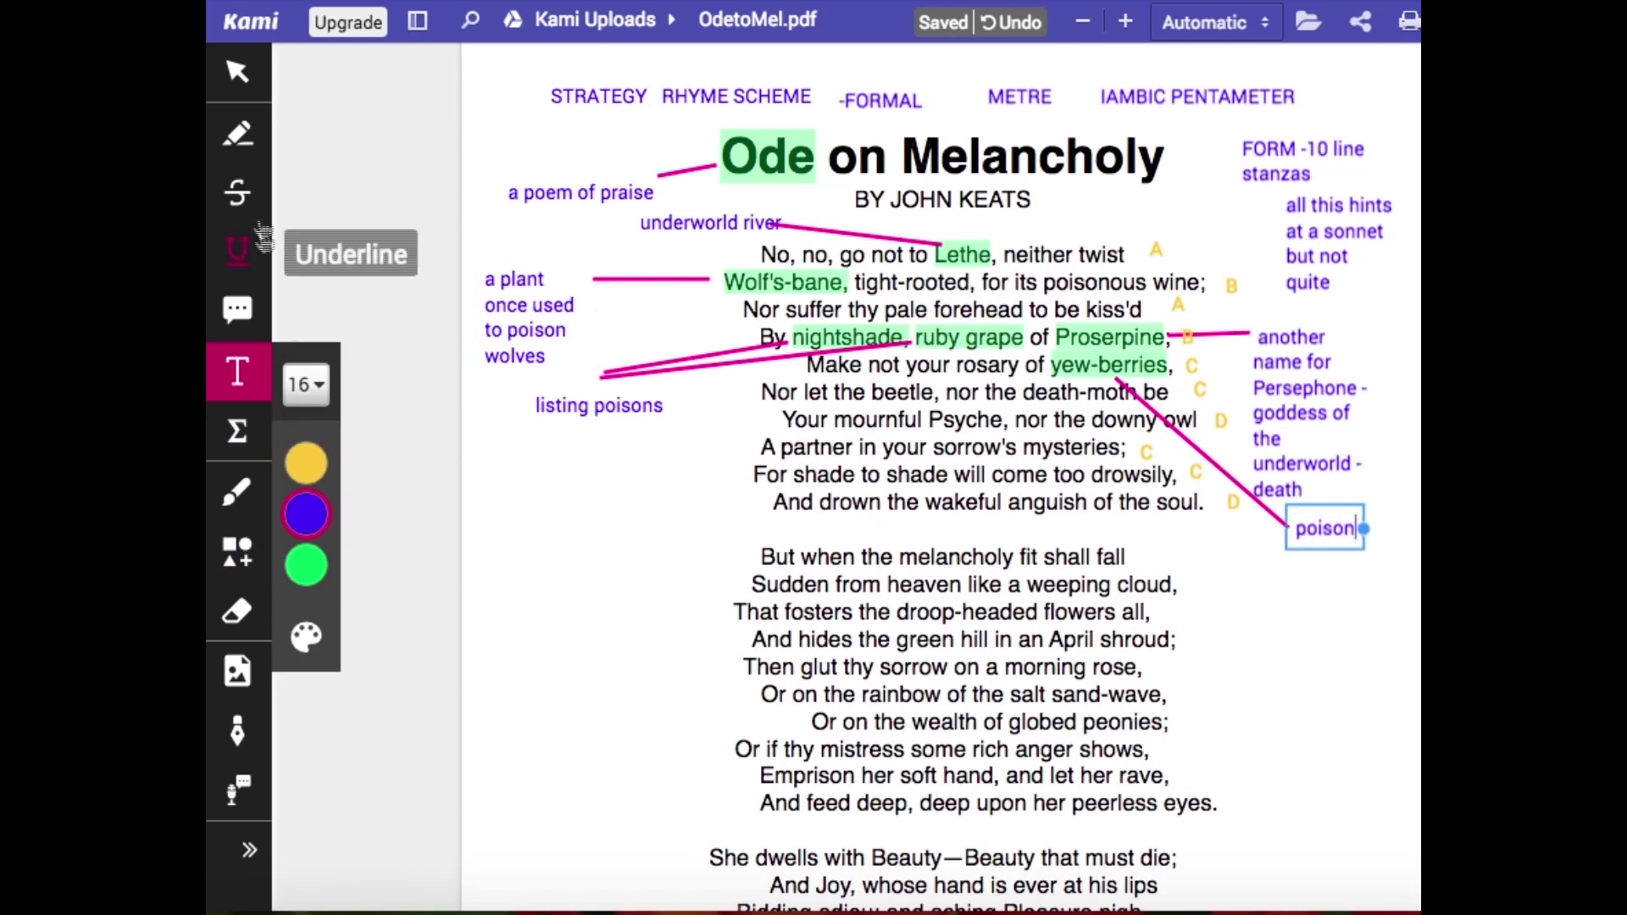
Highlight 'beetle' and link it to the note 'scarab beetle placed in the toobs of the Pharoahs'
click(237, 135)
drag(937, 394, 562, 463)
key(s)
click(237, 371)
click(484, 466)
text(scarab beetle)
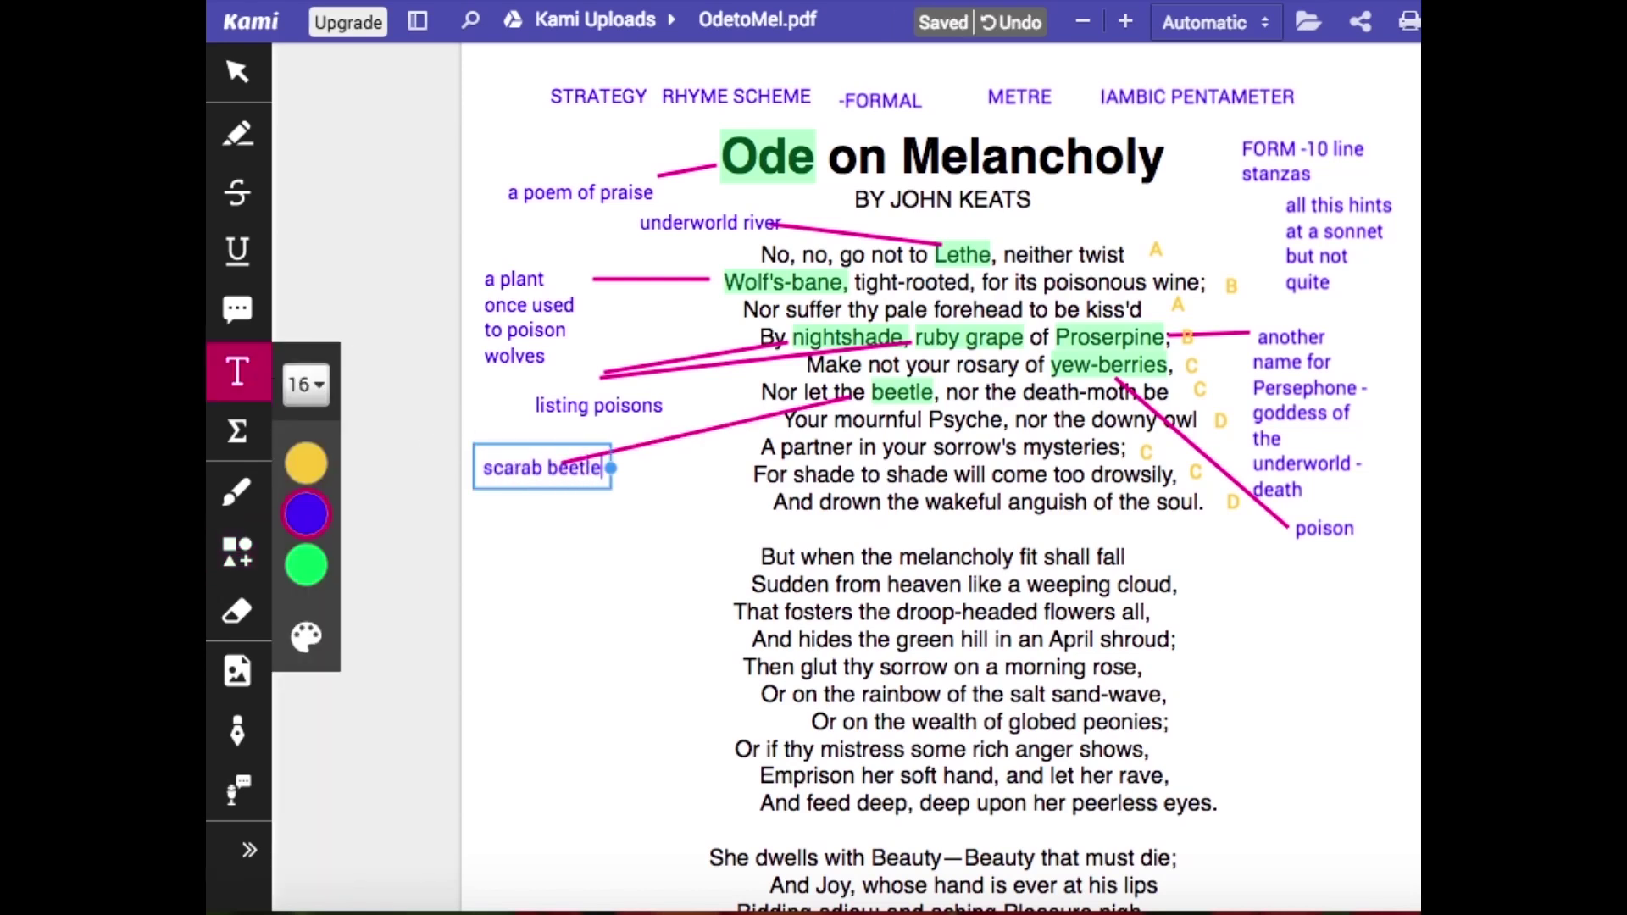
text( placed in the)
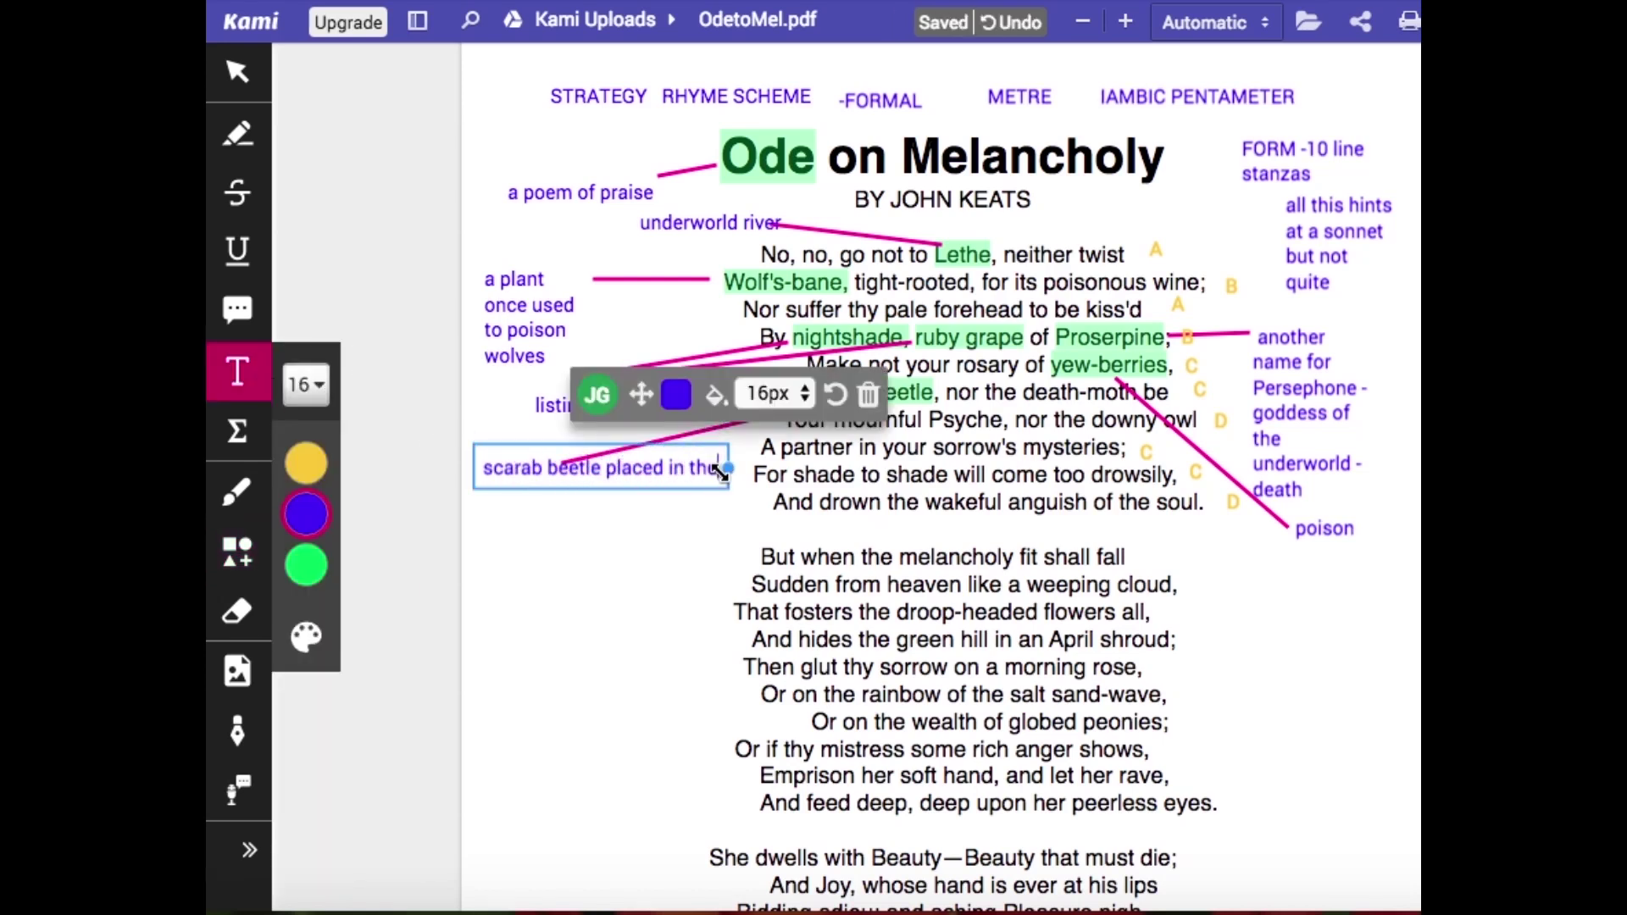
text( too)
text(bs of the)
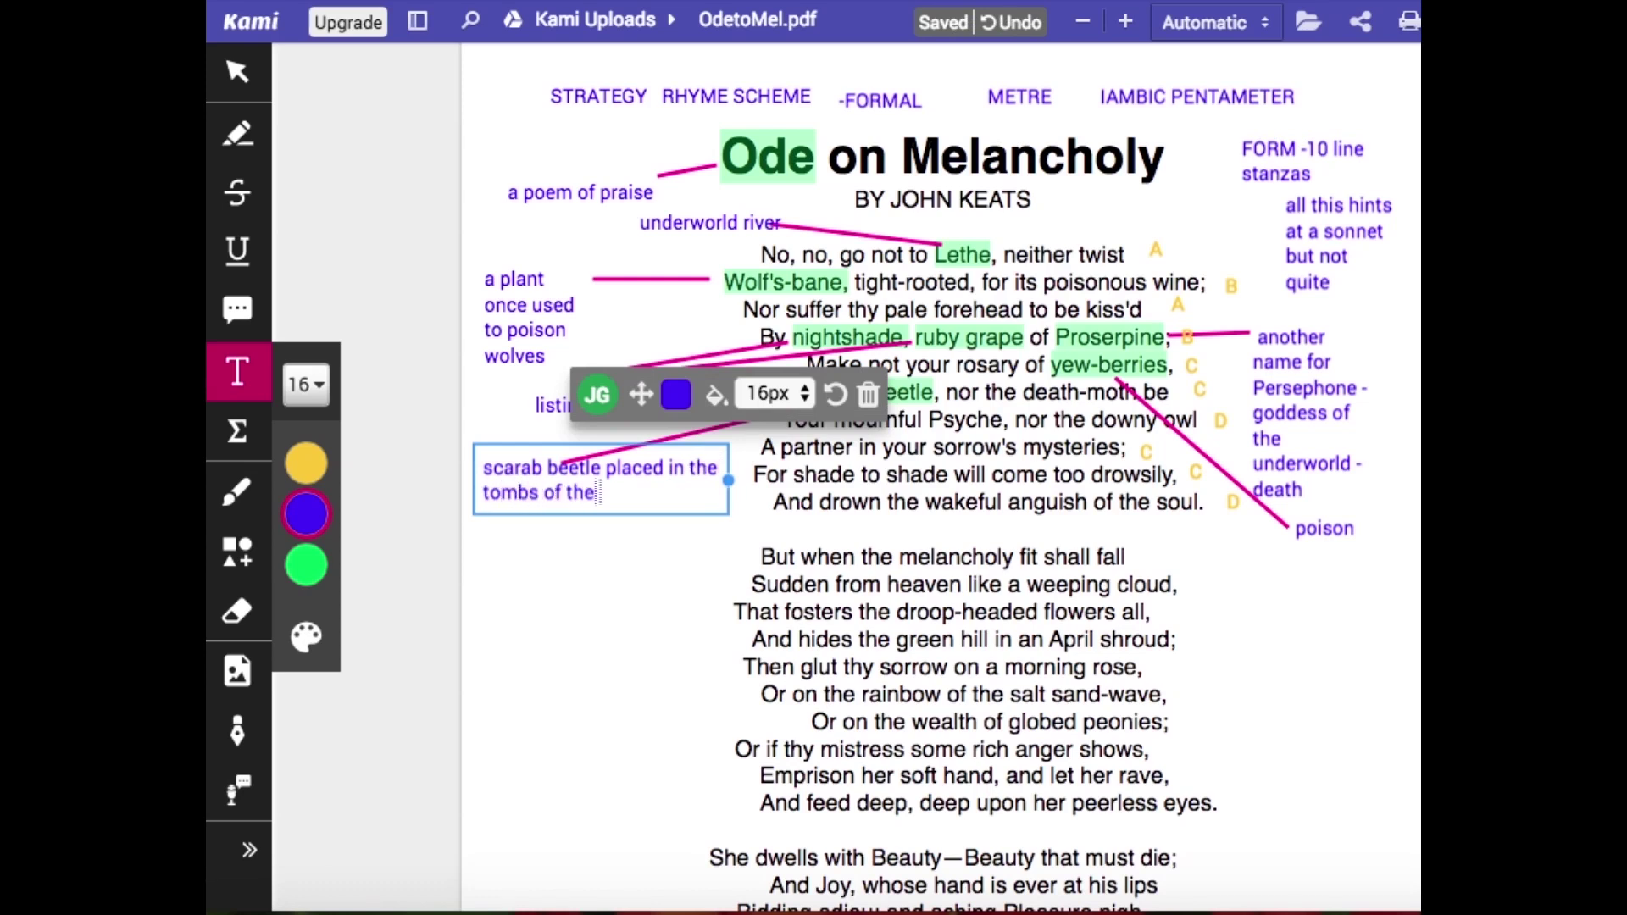
text( Pharoahs)
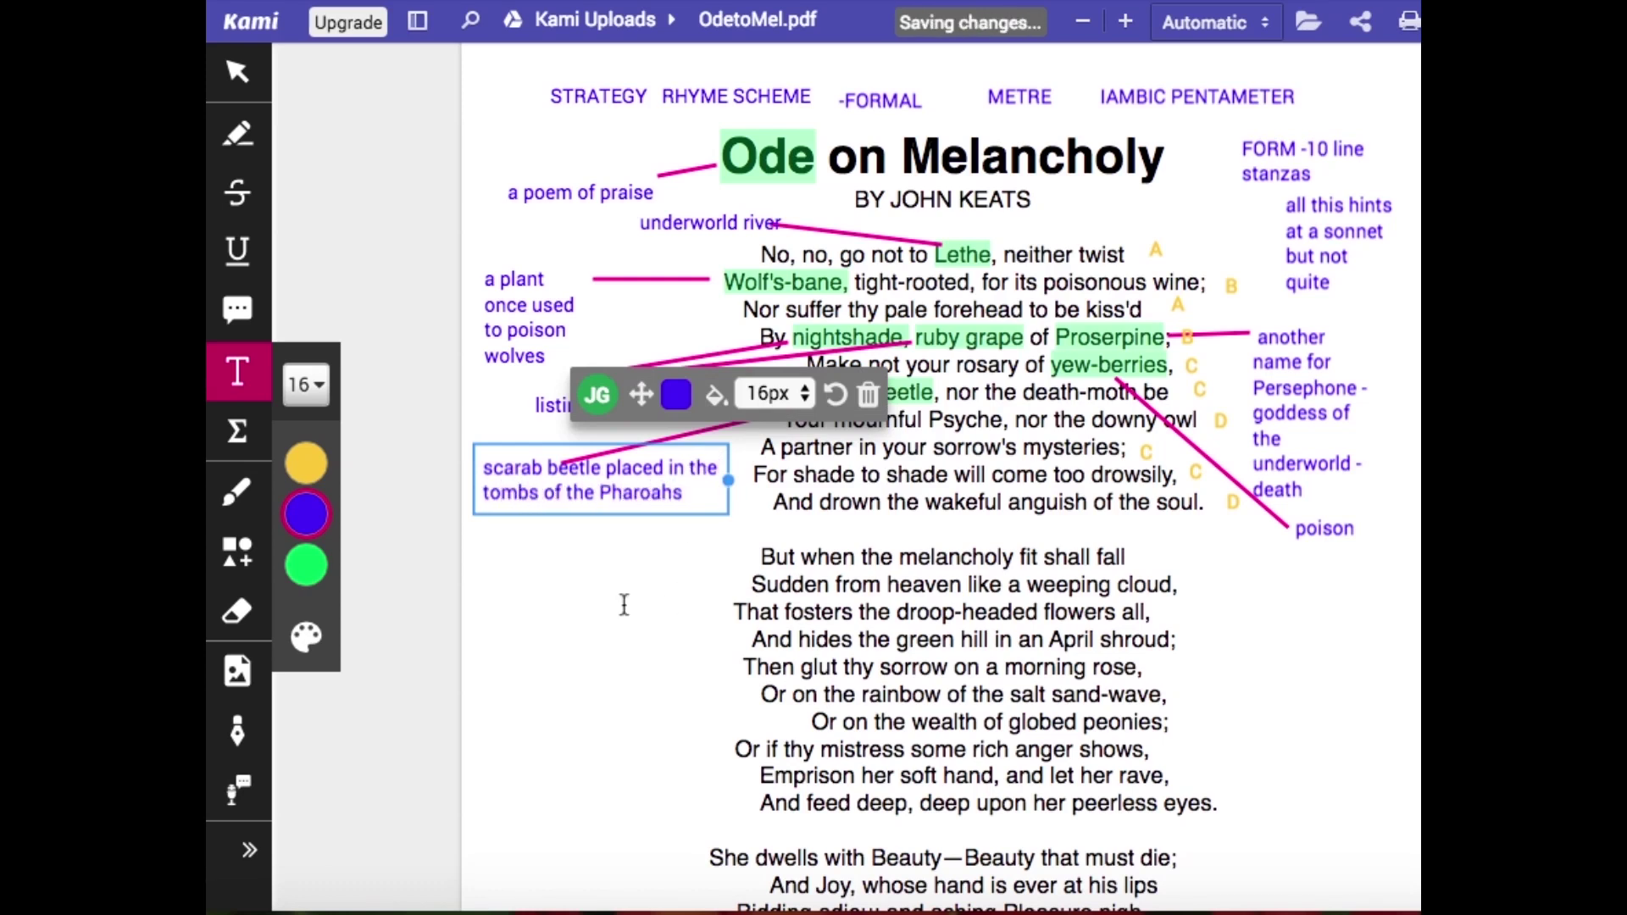
Highlight 'death-moth' green and add the note 'has what looks like a skull' below the poison note
click(624, 602)
click(238, 133)
mouse_move(1138, 392)
mouse_down()
mouse_move(1027, 401)
mouse_move(1229, 552)
mouse_up()
click(238, 552)
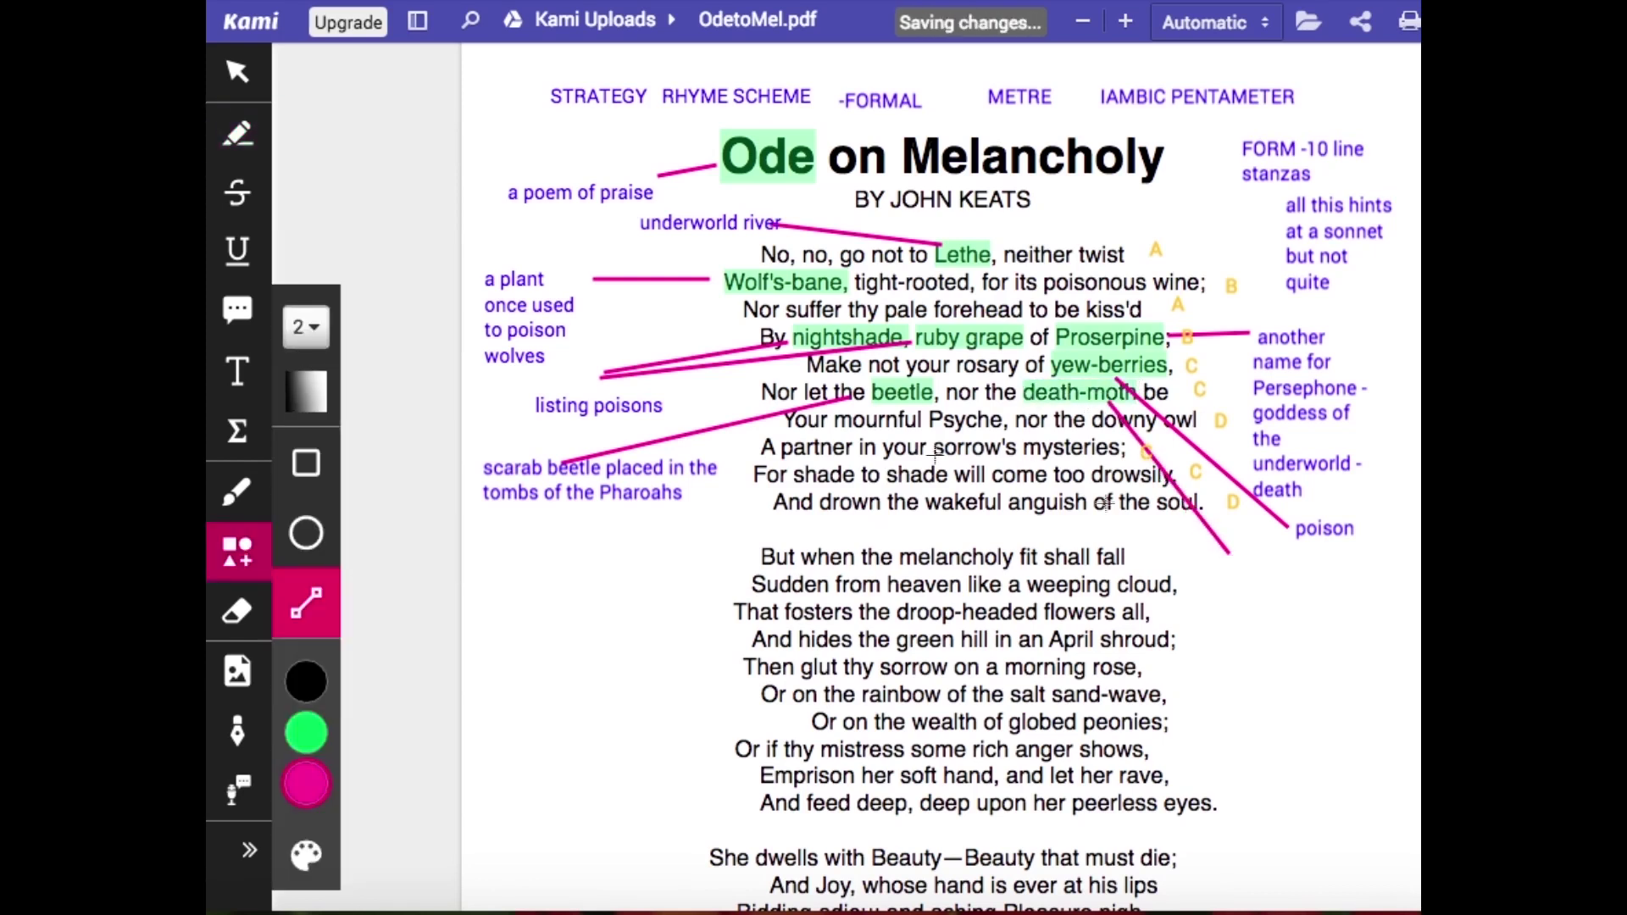
click(237, 371)
click(1247, 566)
text(has w)
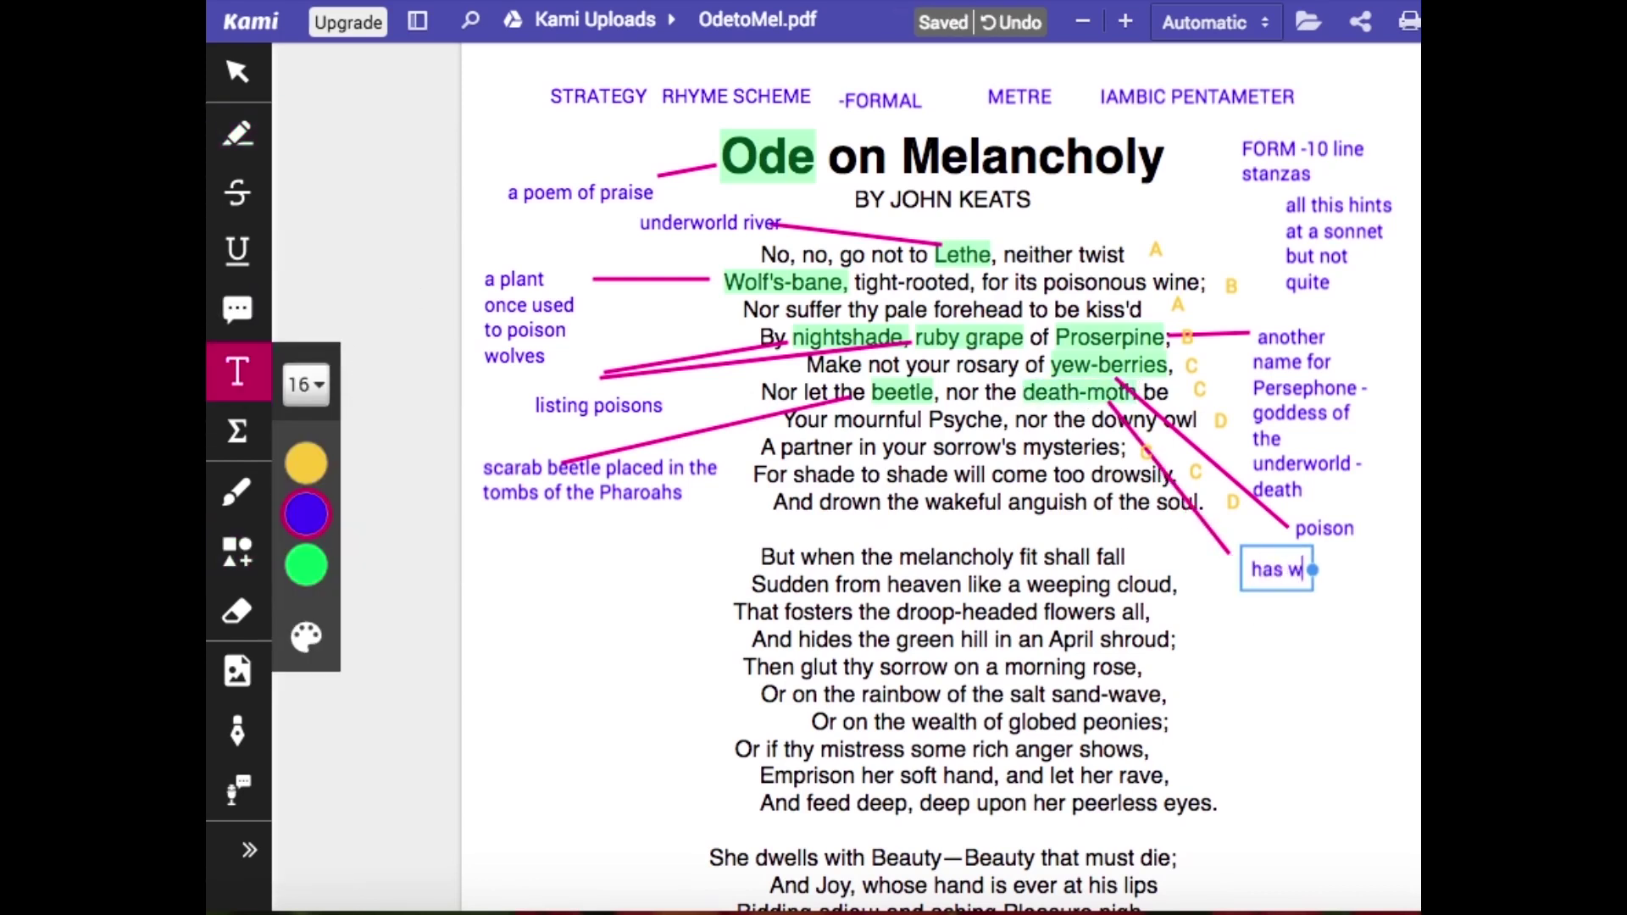
text(hat looks lik)
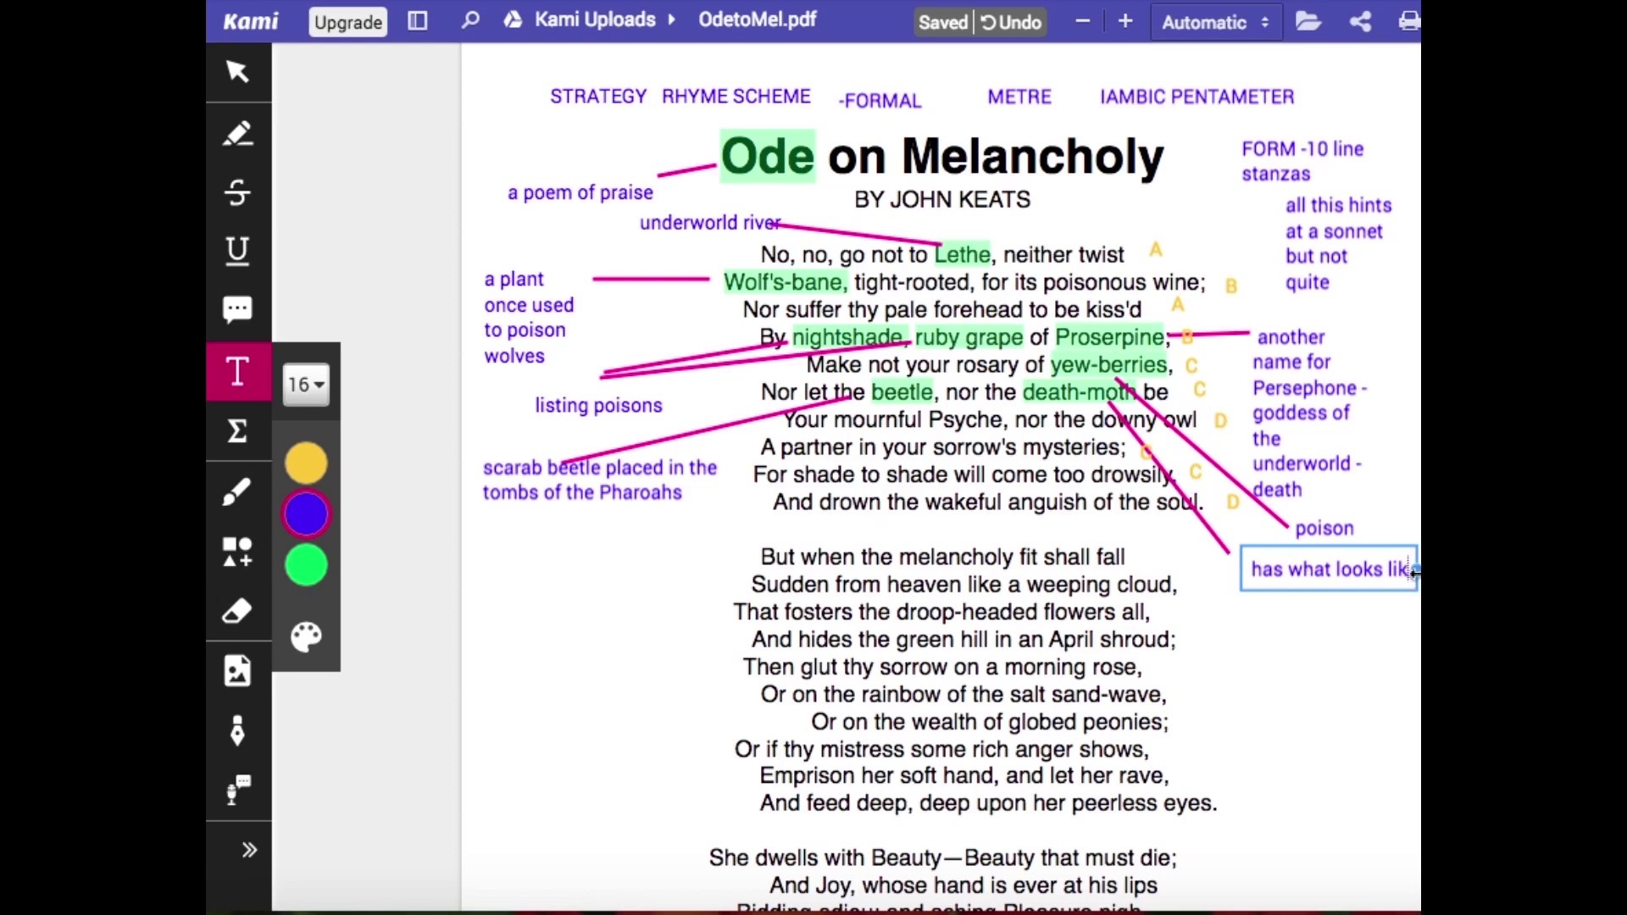
text(e a skull on it)
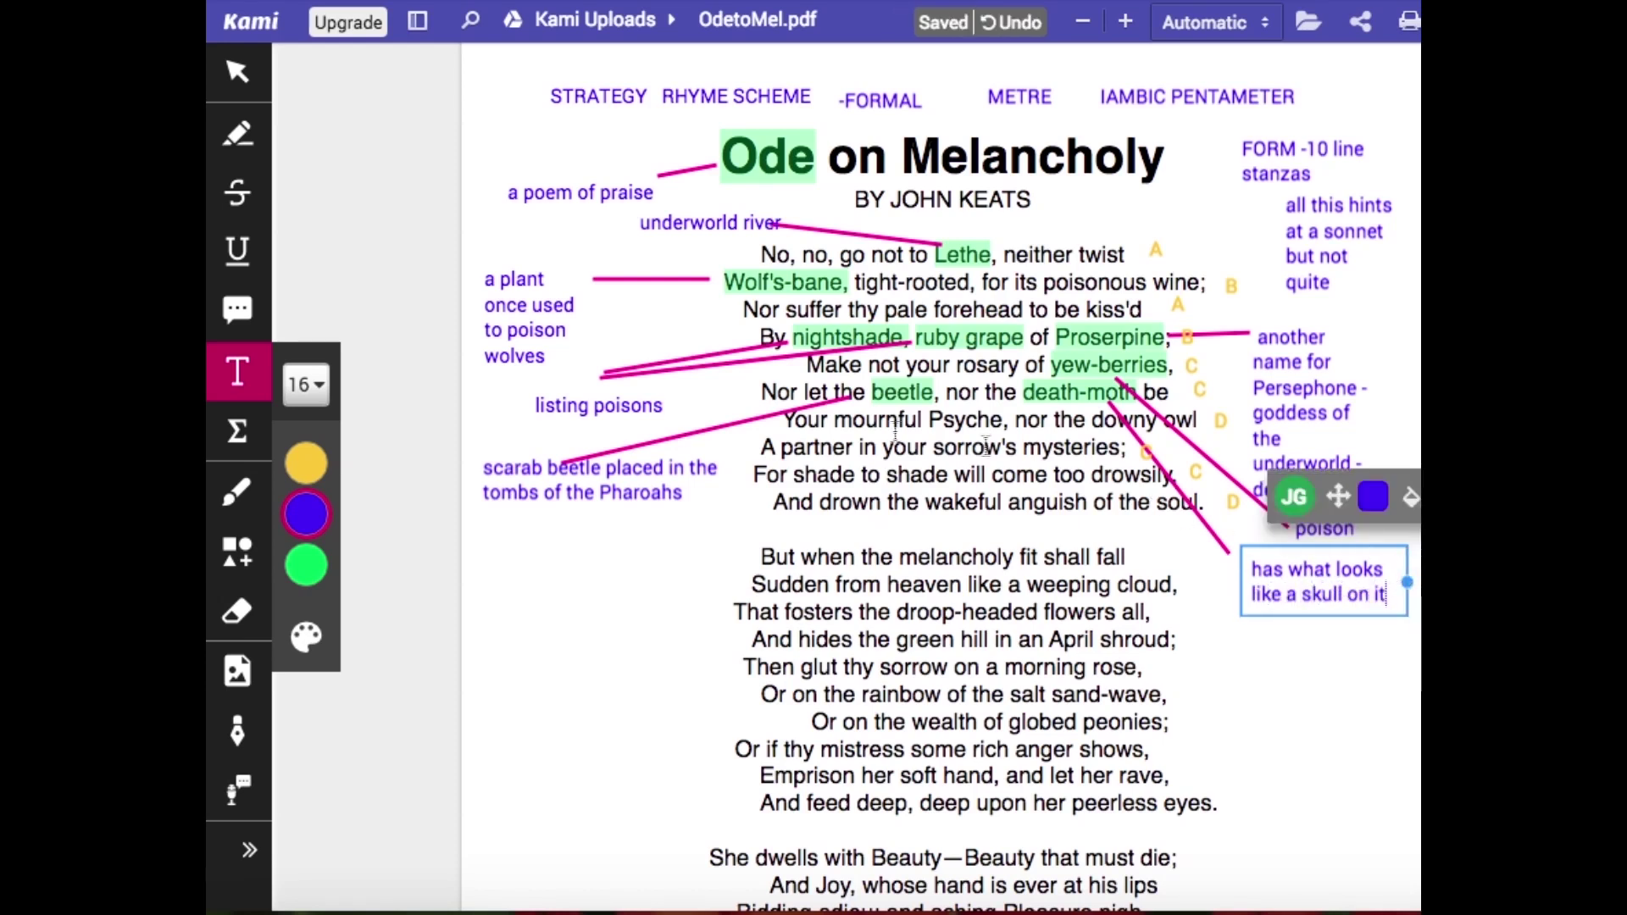
Highlight 'Psyche' and link it to a note reading 'the wife of Cupid'
click(241, 137)
mouse_move(929, 420)
mouse_down()
mouse_move(1003, 420)
mouse_move(623, 546)
mouse_up()
click(242, 559)
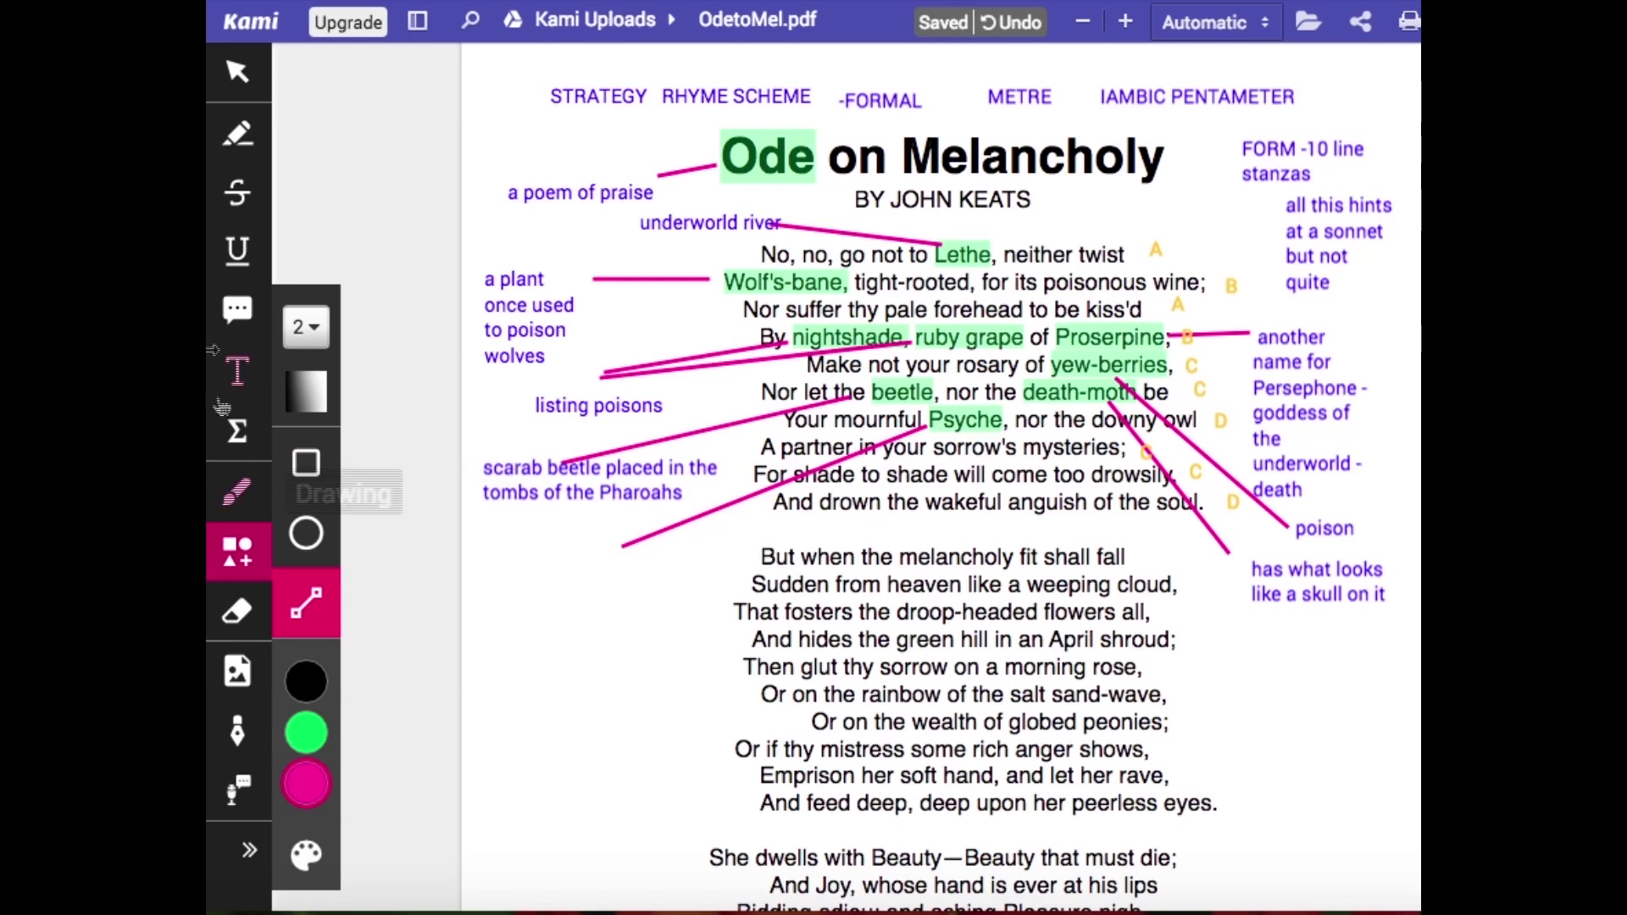
click(522, 508)
click(515, 549)
text(the wife)
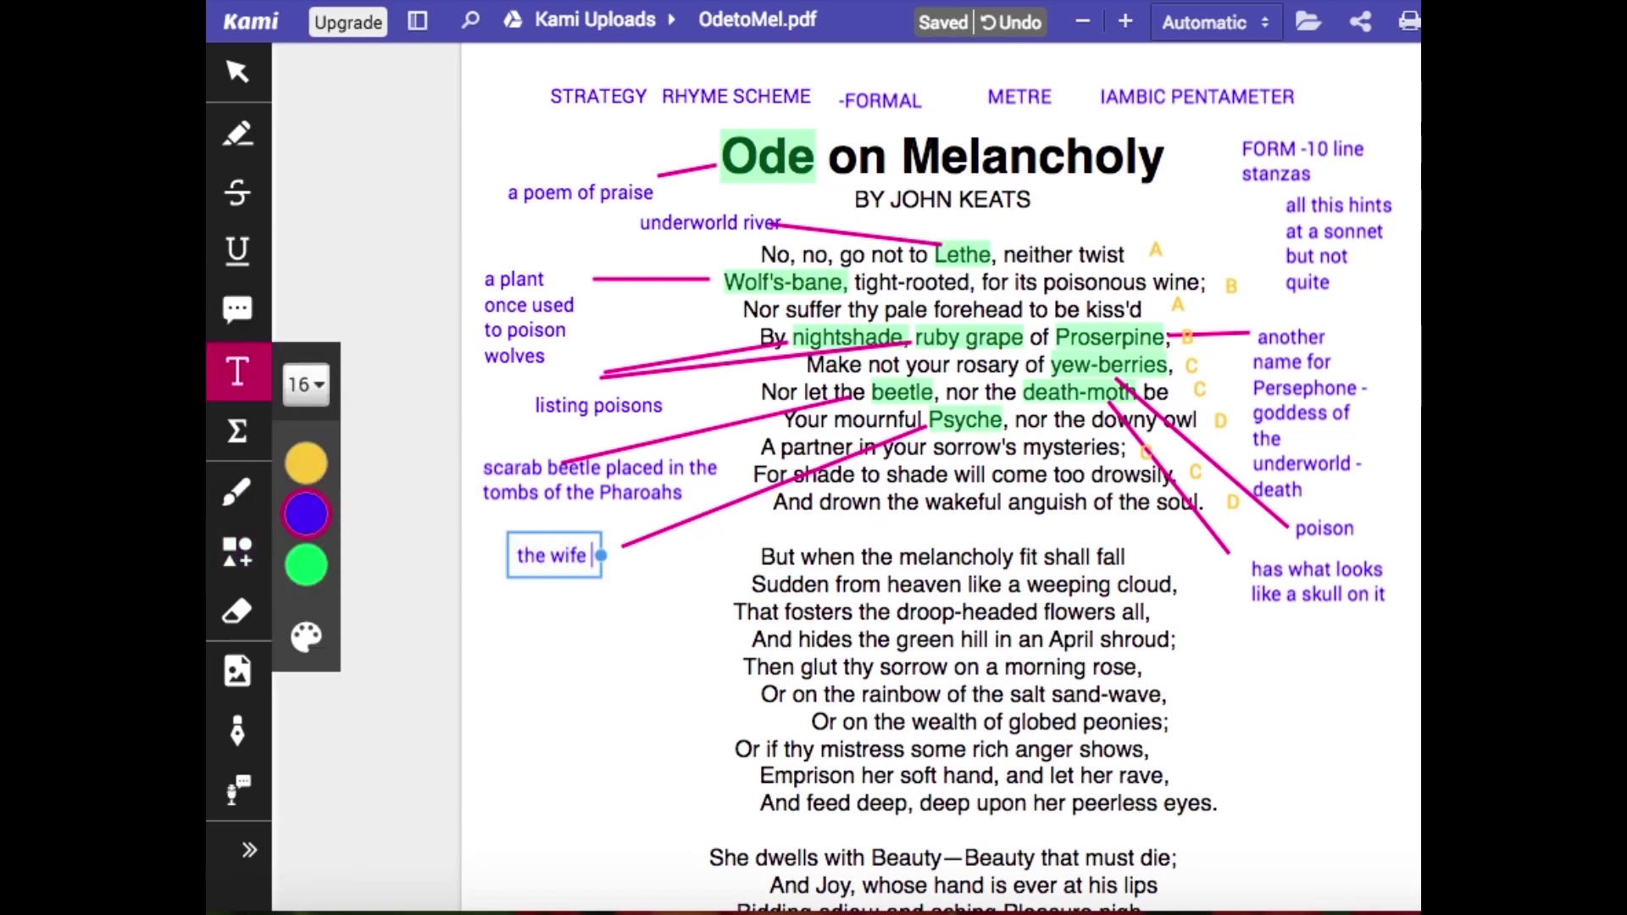
text( of Cupid)
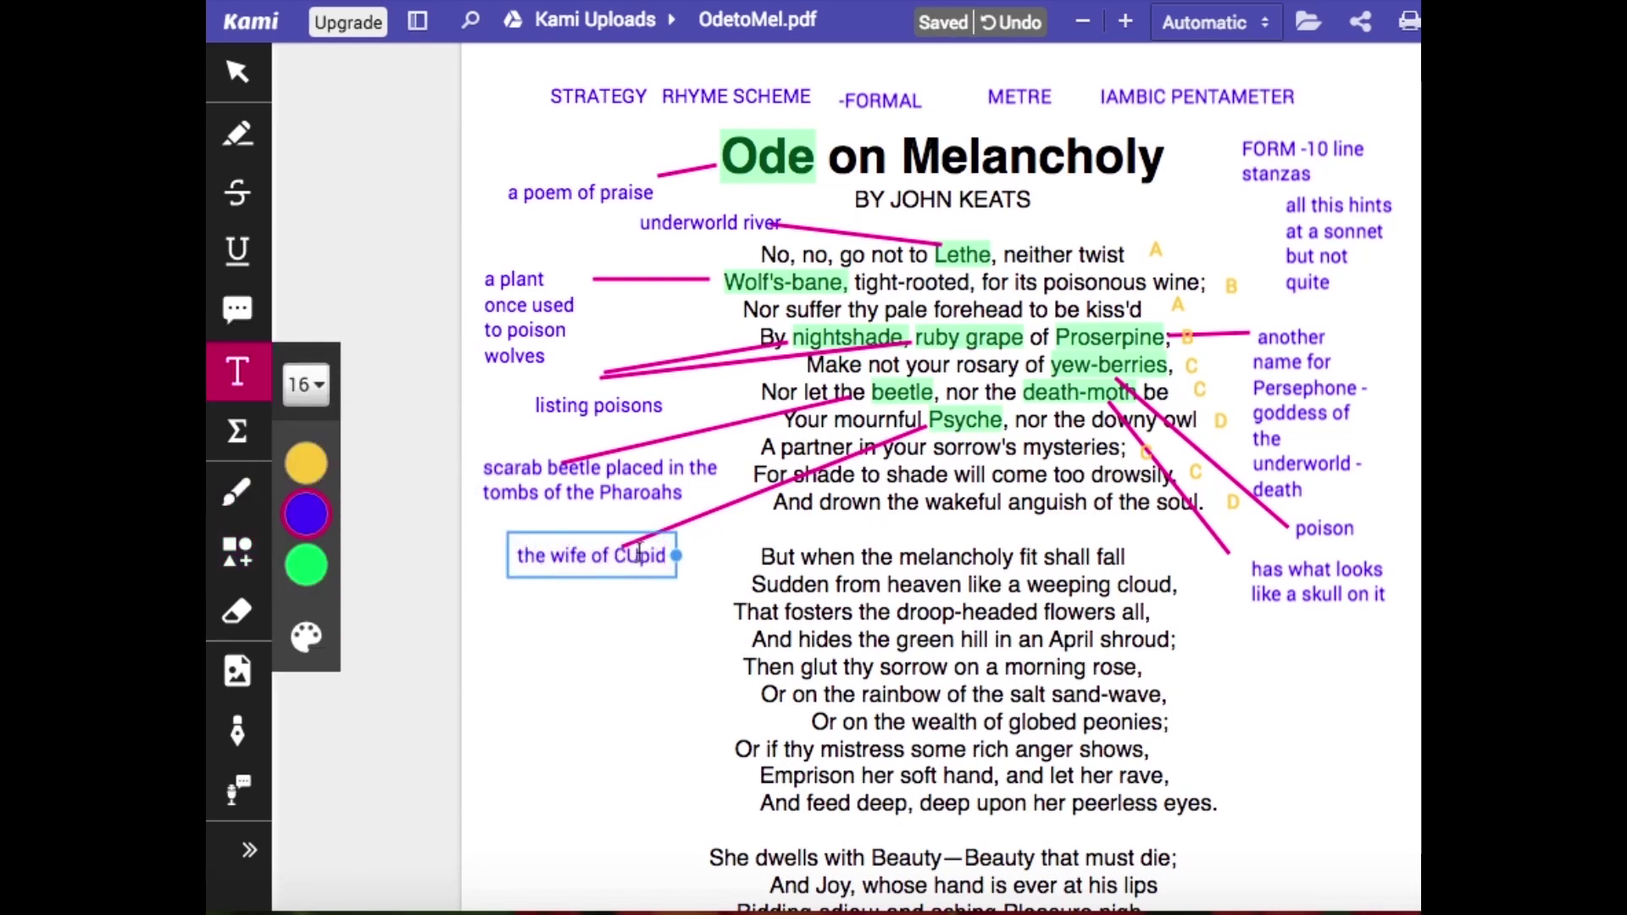
key(Escape)
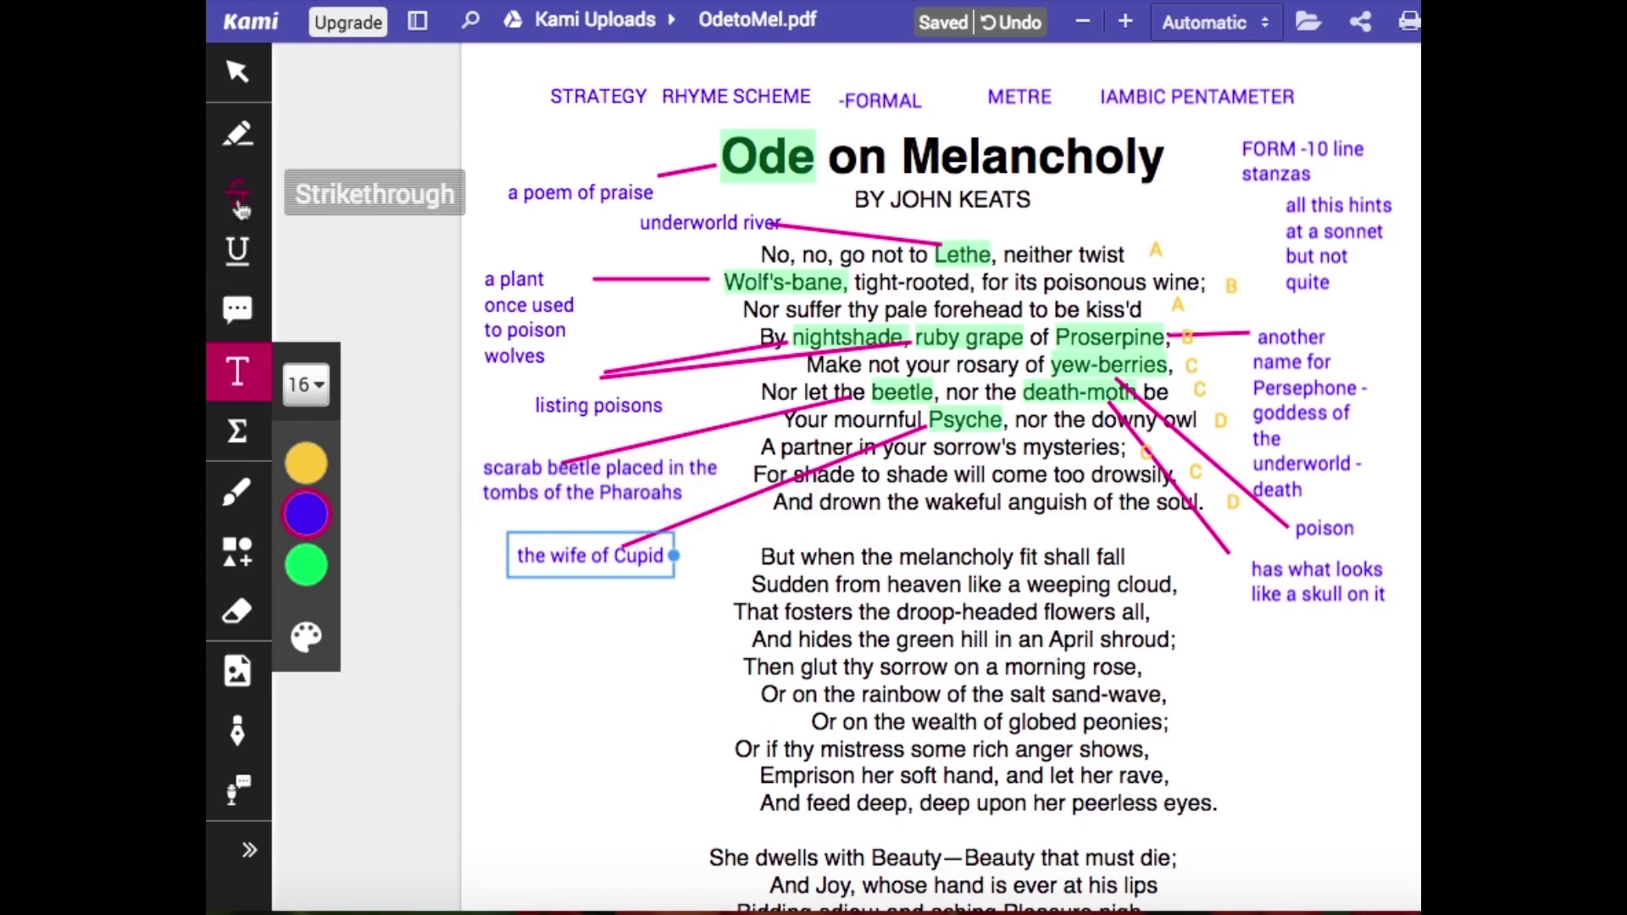
Highlight 'downy owl' and link it to a note reading 'symbol of death'
key(h)
mouse_move(1189, 419)
mouse_down()
mouse_move(1094, 420)
mouse_move(1224, 628)
mouse_up()
key(s)
key(t)
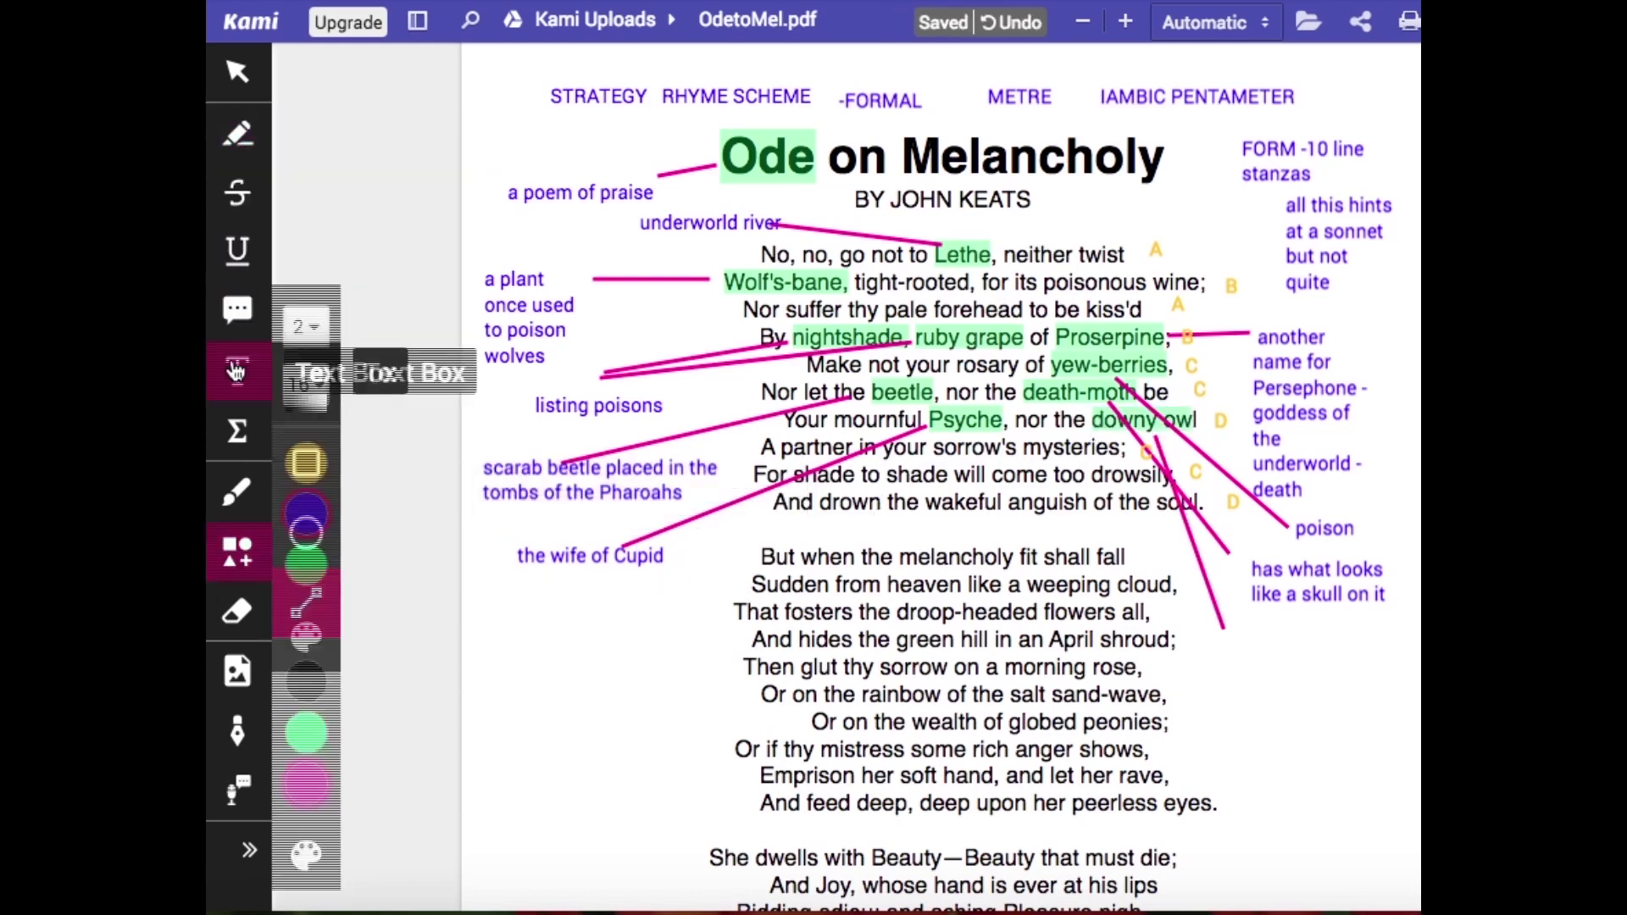
click(1235, 638)
text(symbol of death)
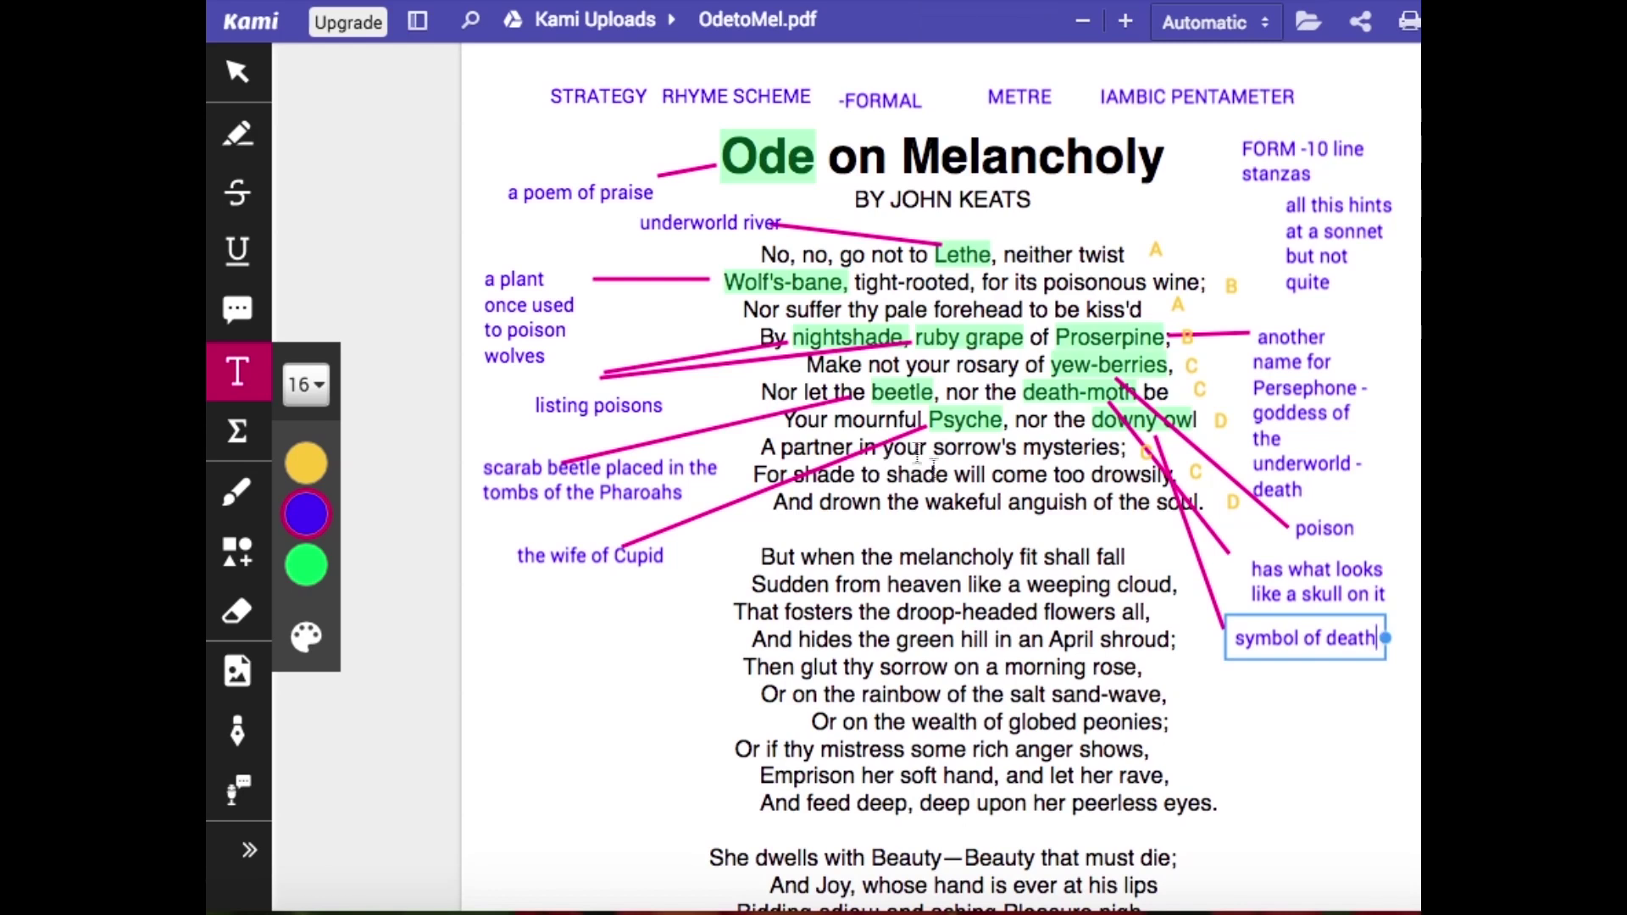
drag(953, 473, 794, 474)
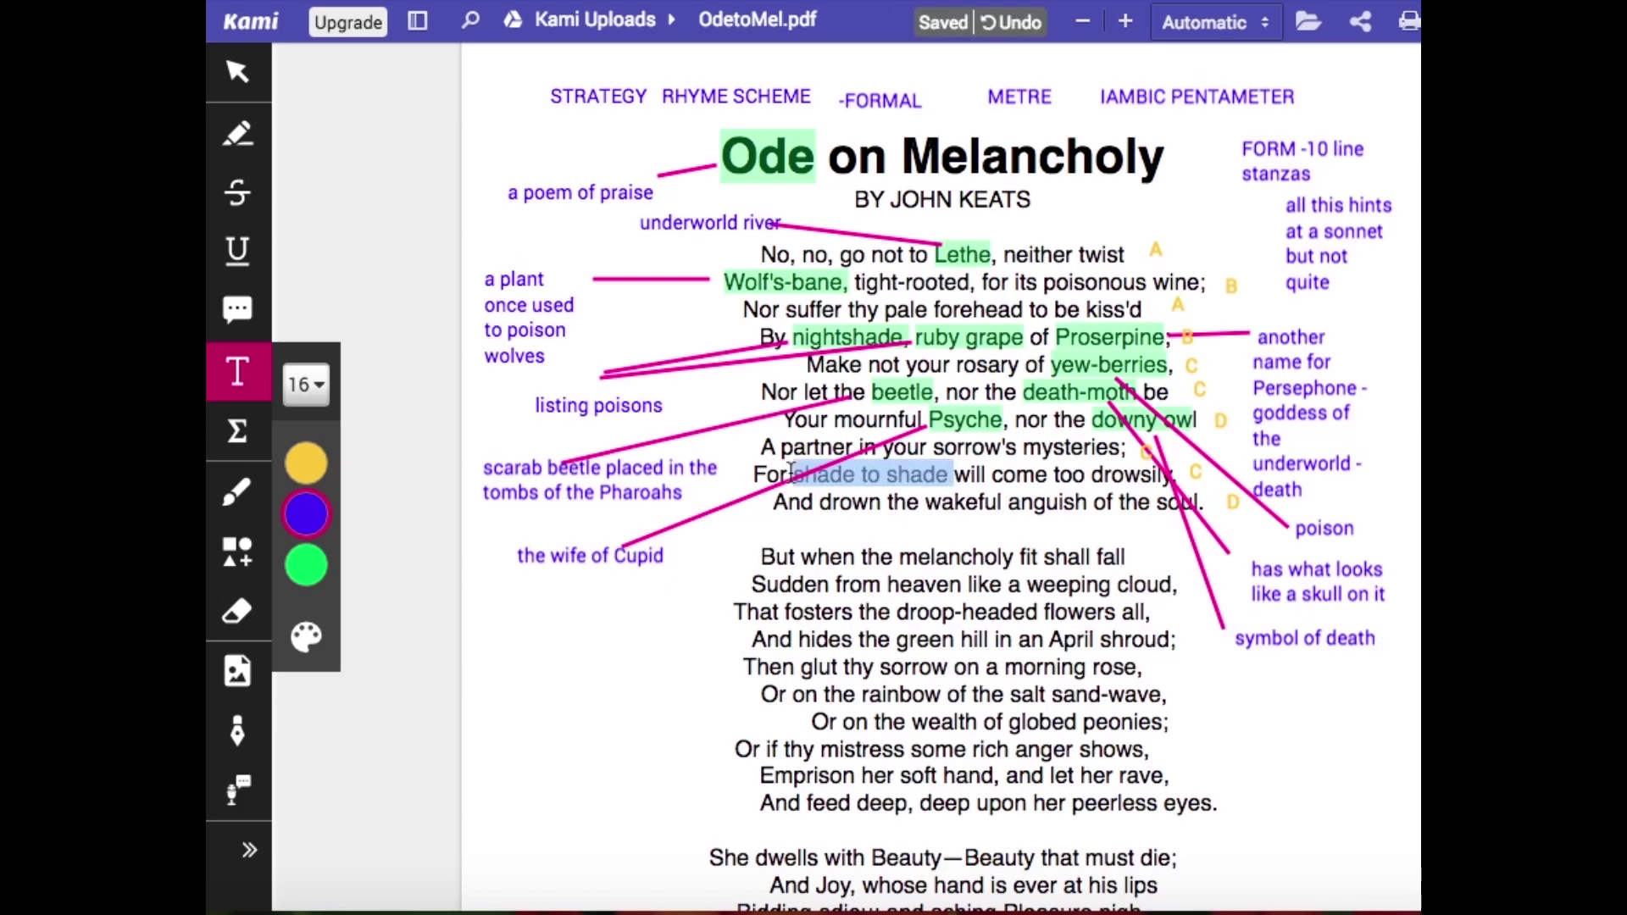
Highlight 'shade to shade' green and link it by a pink line to a left-margin note 'comes slowly'
click(237, 133)
click(237, 551)
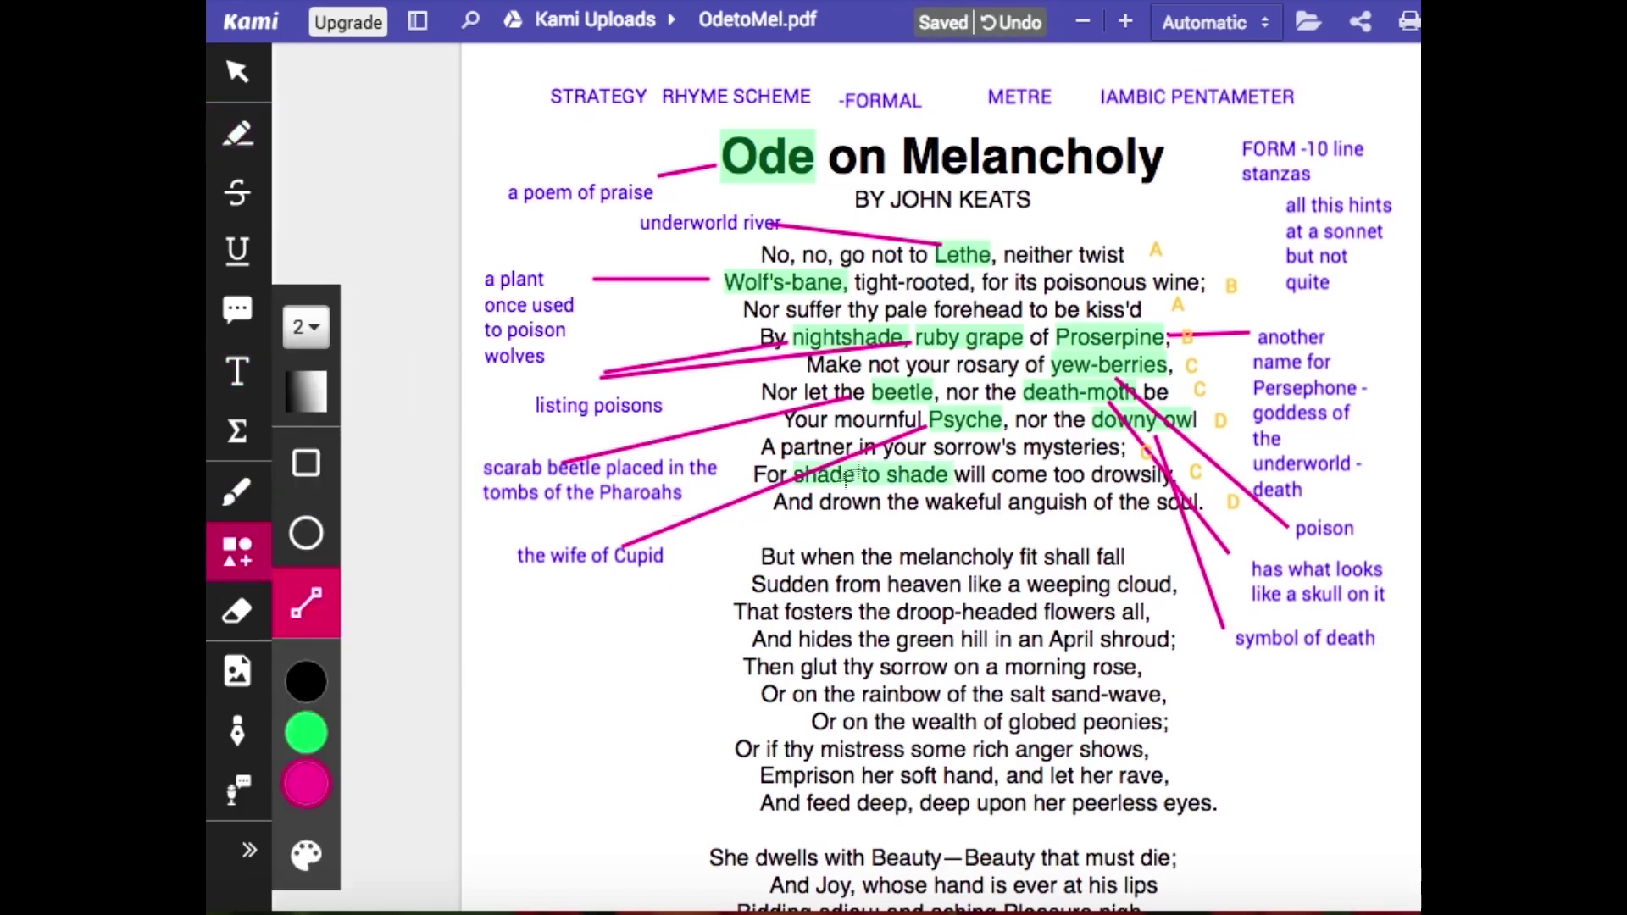
drag(820, 480, 661, 592)
click(237, 371)
click(501, 615)
text(comes slowly)
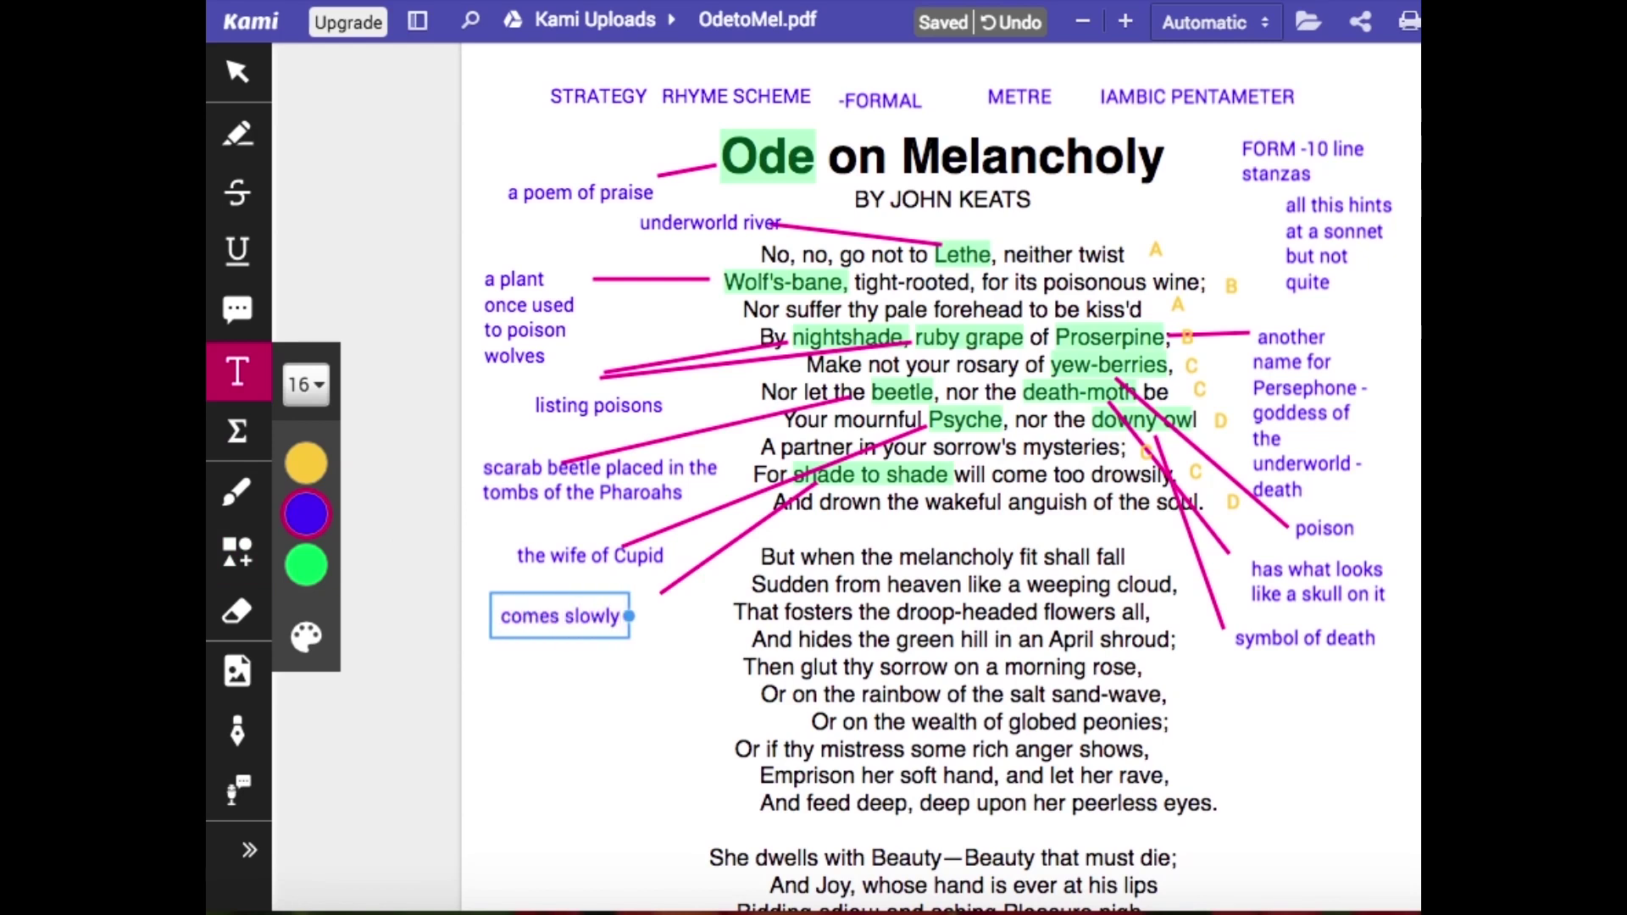
Highlight 'wakeful' green and add the note 'but stay alert' below it
click(237, 134)
mouse_move(1004, 502)
mouse_down()
mouse_move(925, 508)
mouse_move(1223, 662)
mouse_up()
click(237, 551)
click(237, 371)
click(1234, 665)
text(but stay alert)
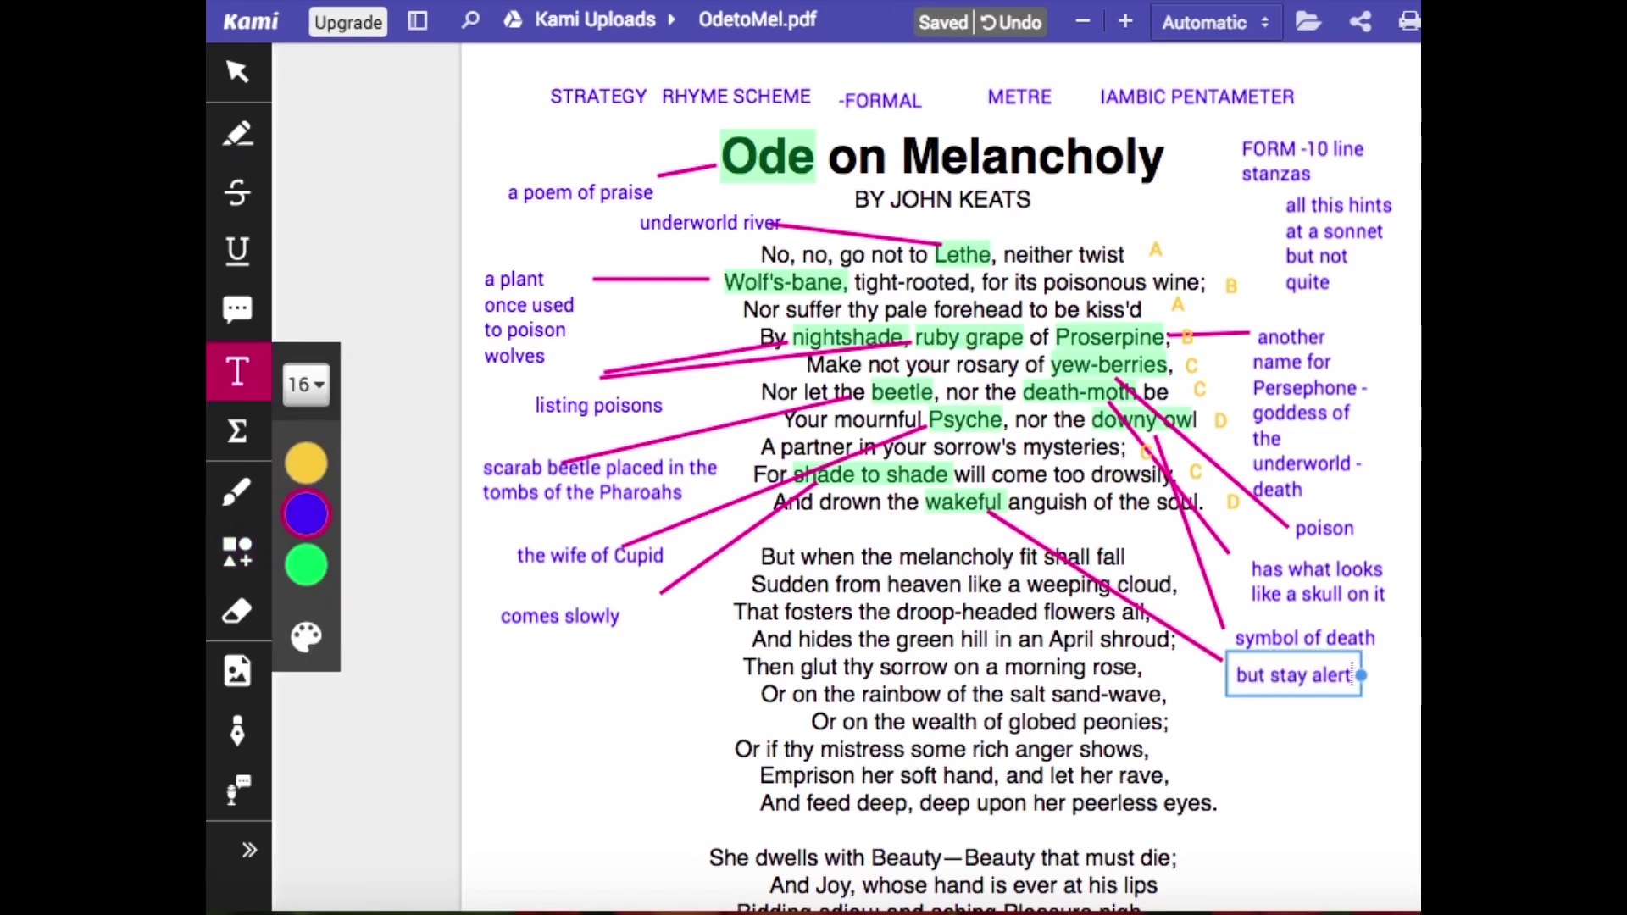
click(603, 415)
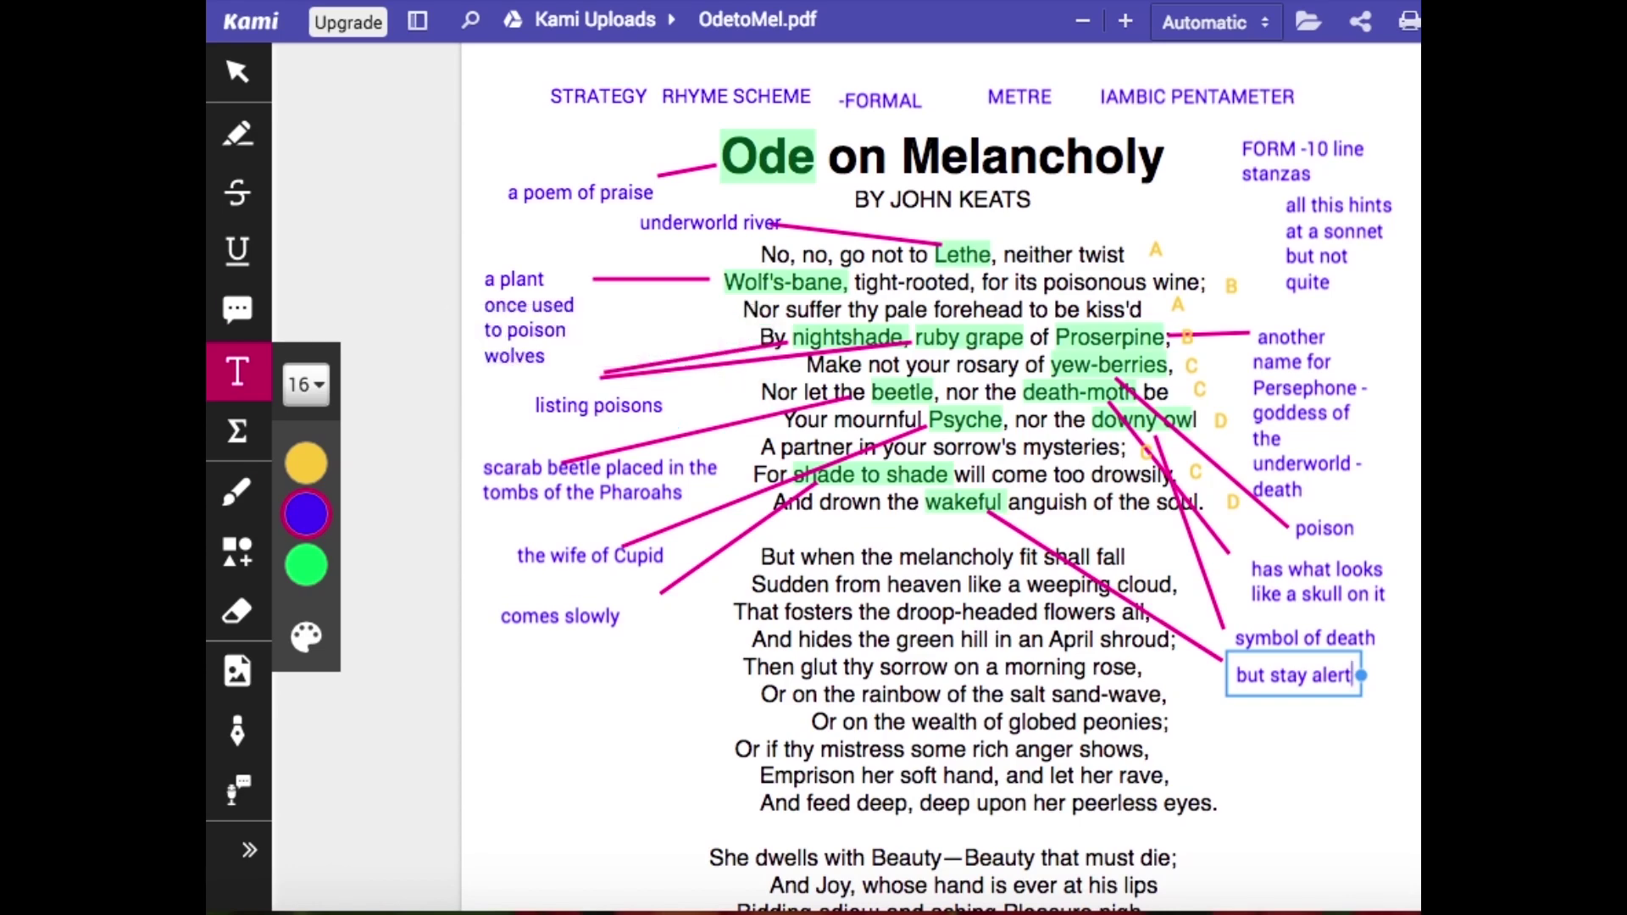
Highlight 'fit shall fall' in green in the second stanza
click(237, 134)
drag(1129, 557, 1014, 557)
click(236, 555)
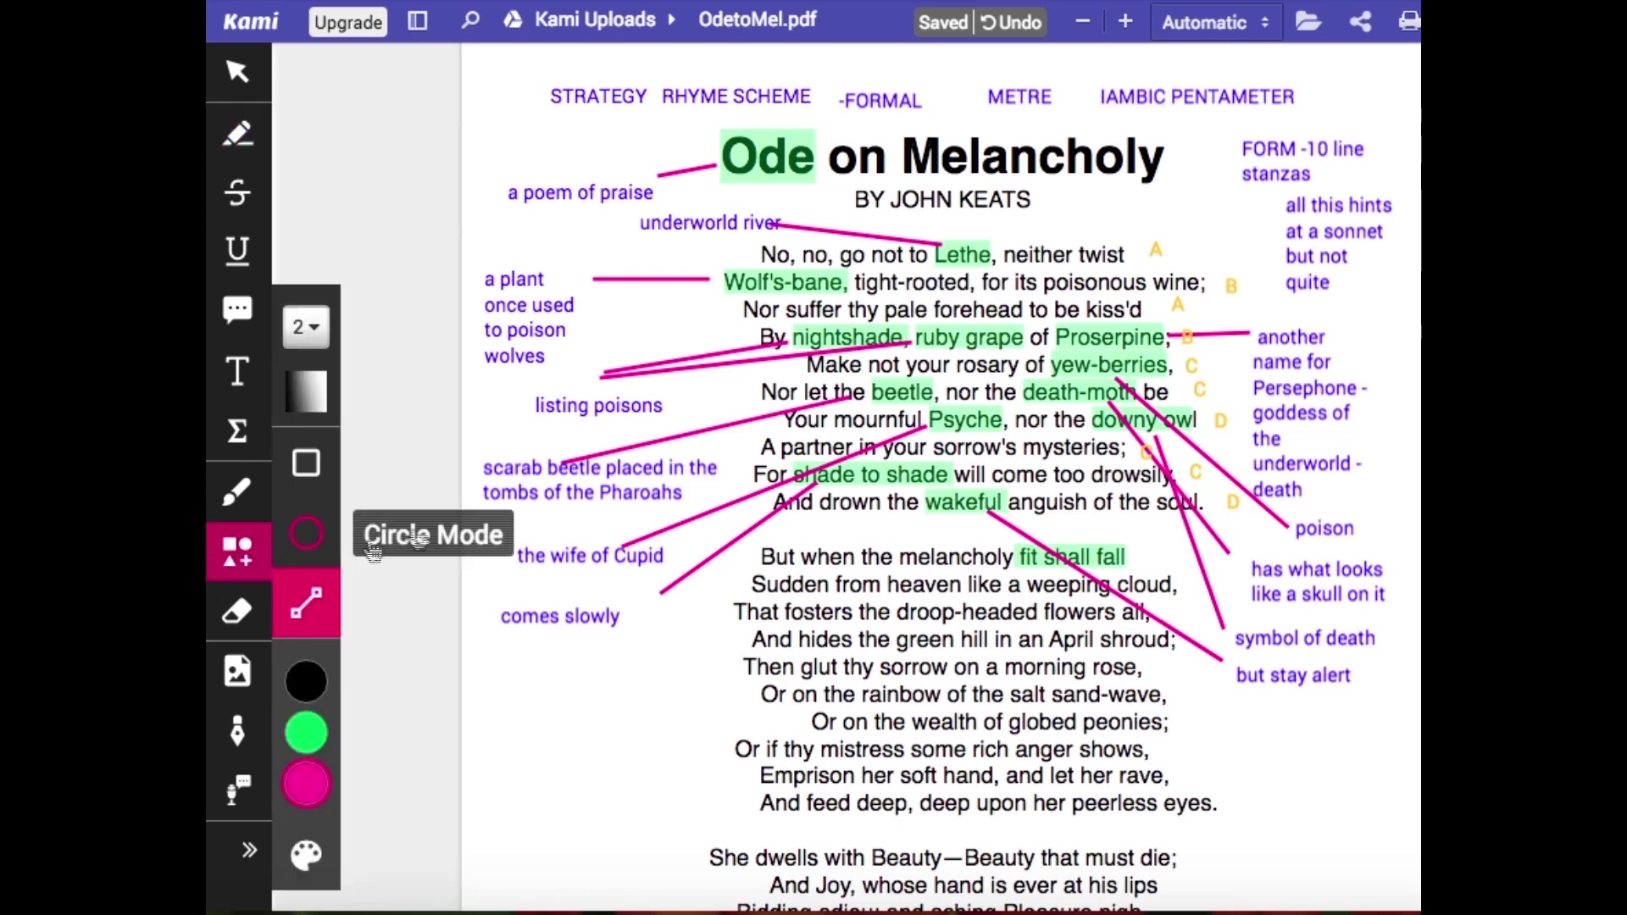
Draw a pink line to 'fit shall fall' and add the note 'alliteration' above it
drag(1043, 552, 915, 537)
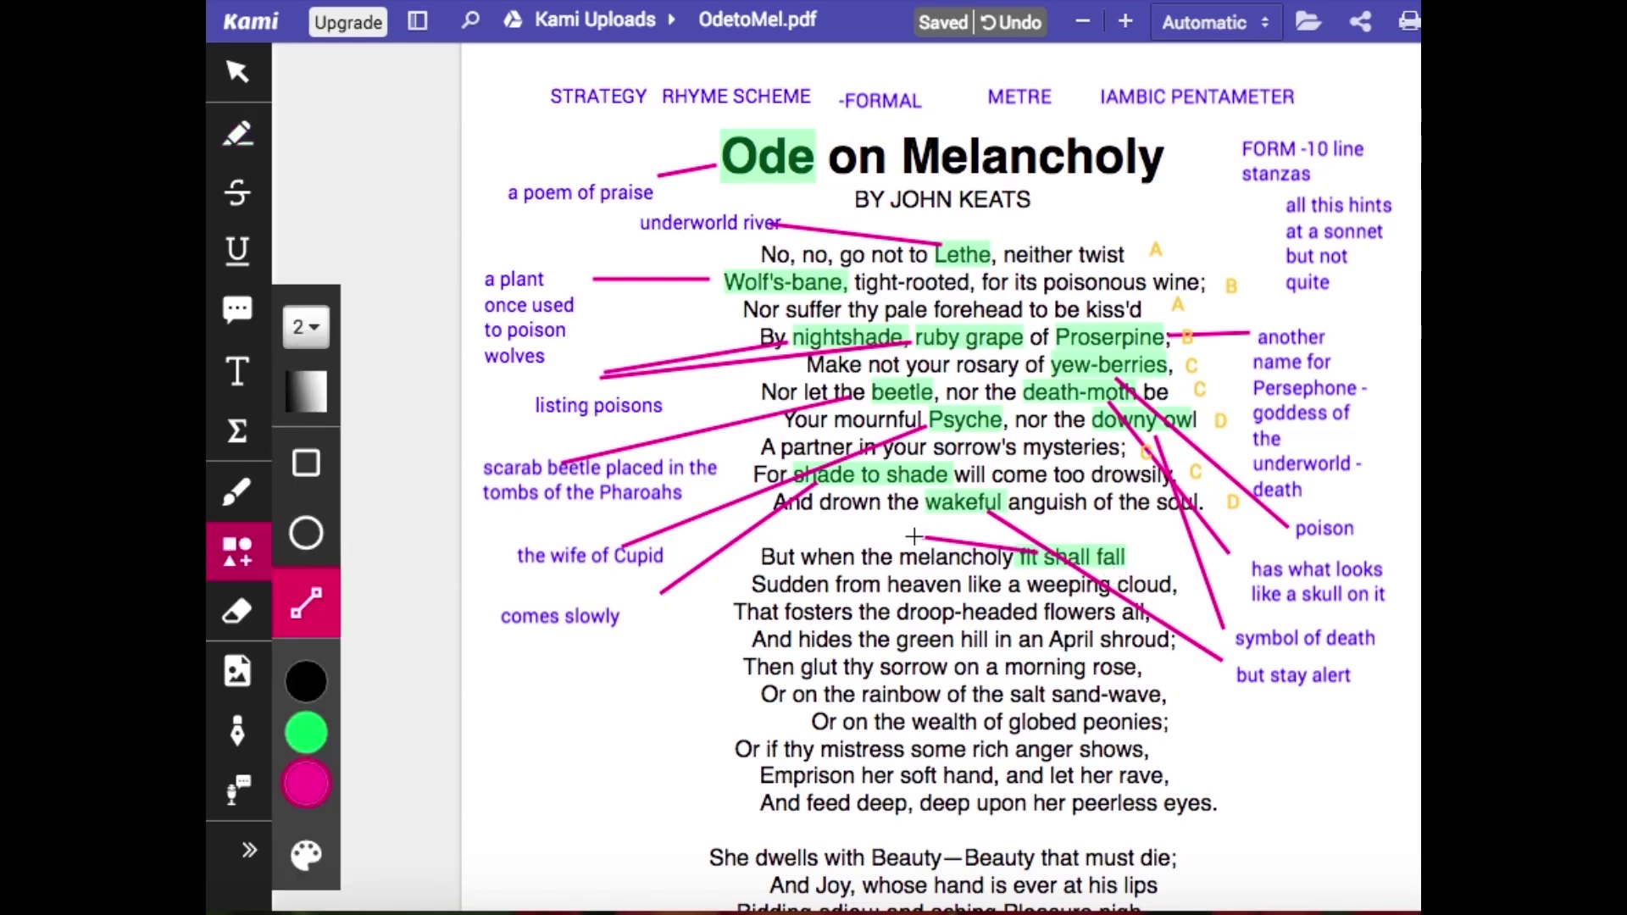
click(238, 372)
click(786, 530)
text(alliteration)
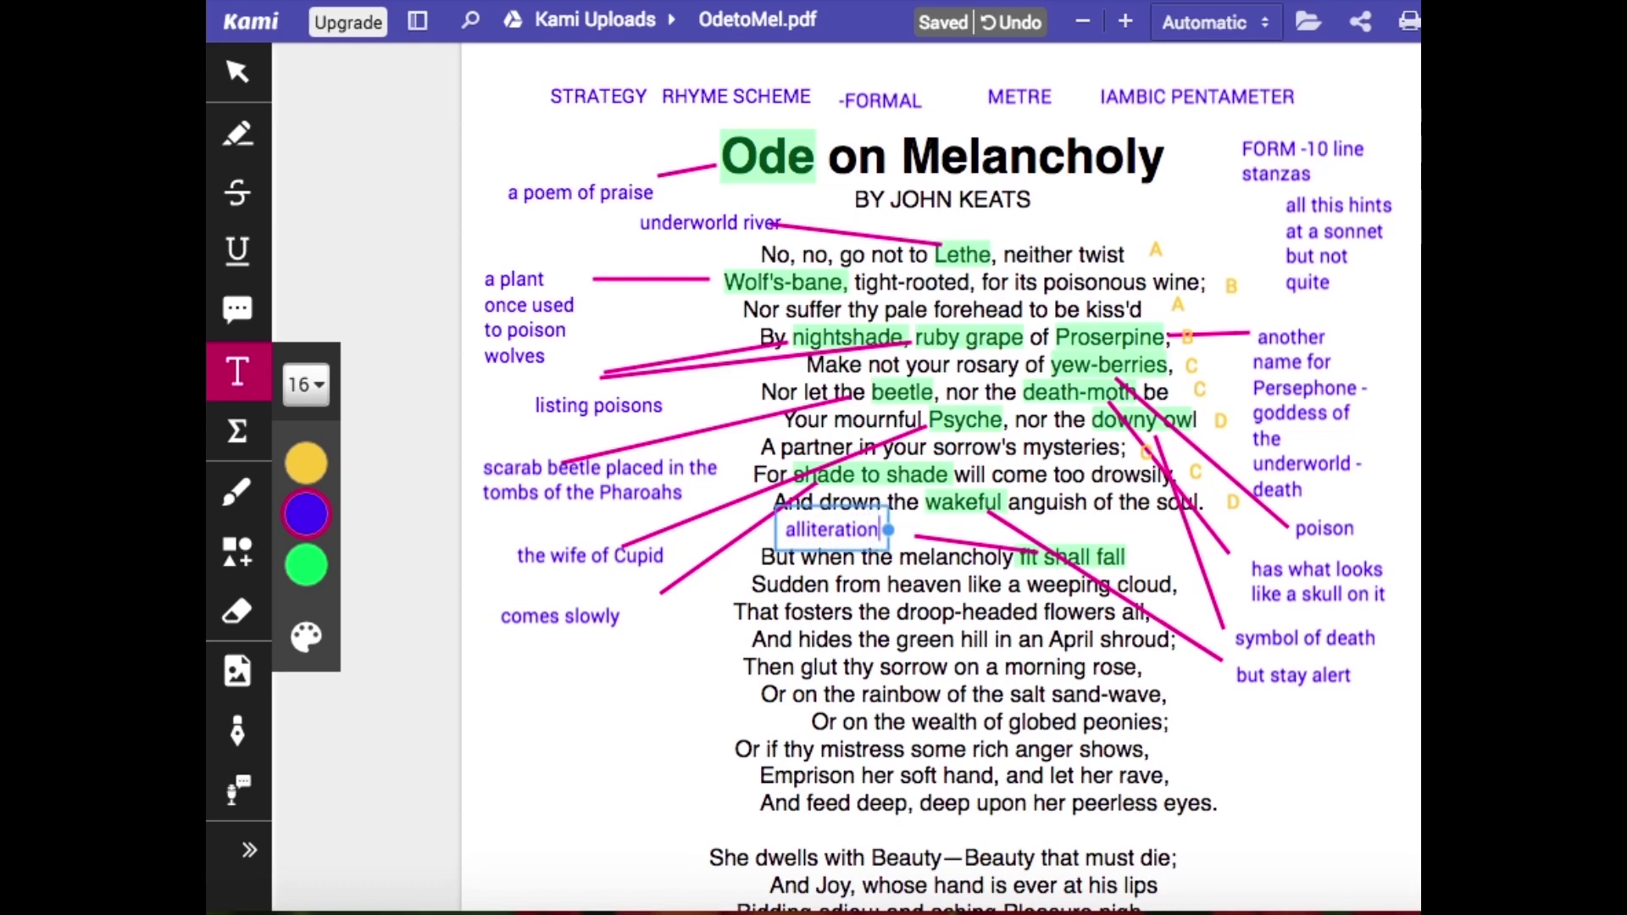
Link 'shall fall' by a pink line to a right-margin note 'sudden image' below 'but stay alert'
click(237, 552)
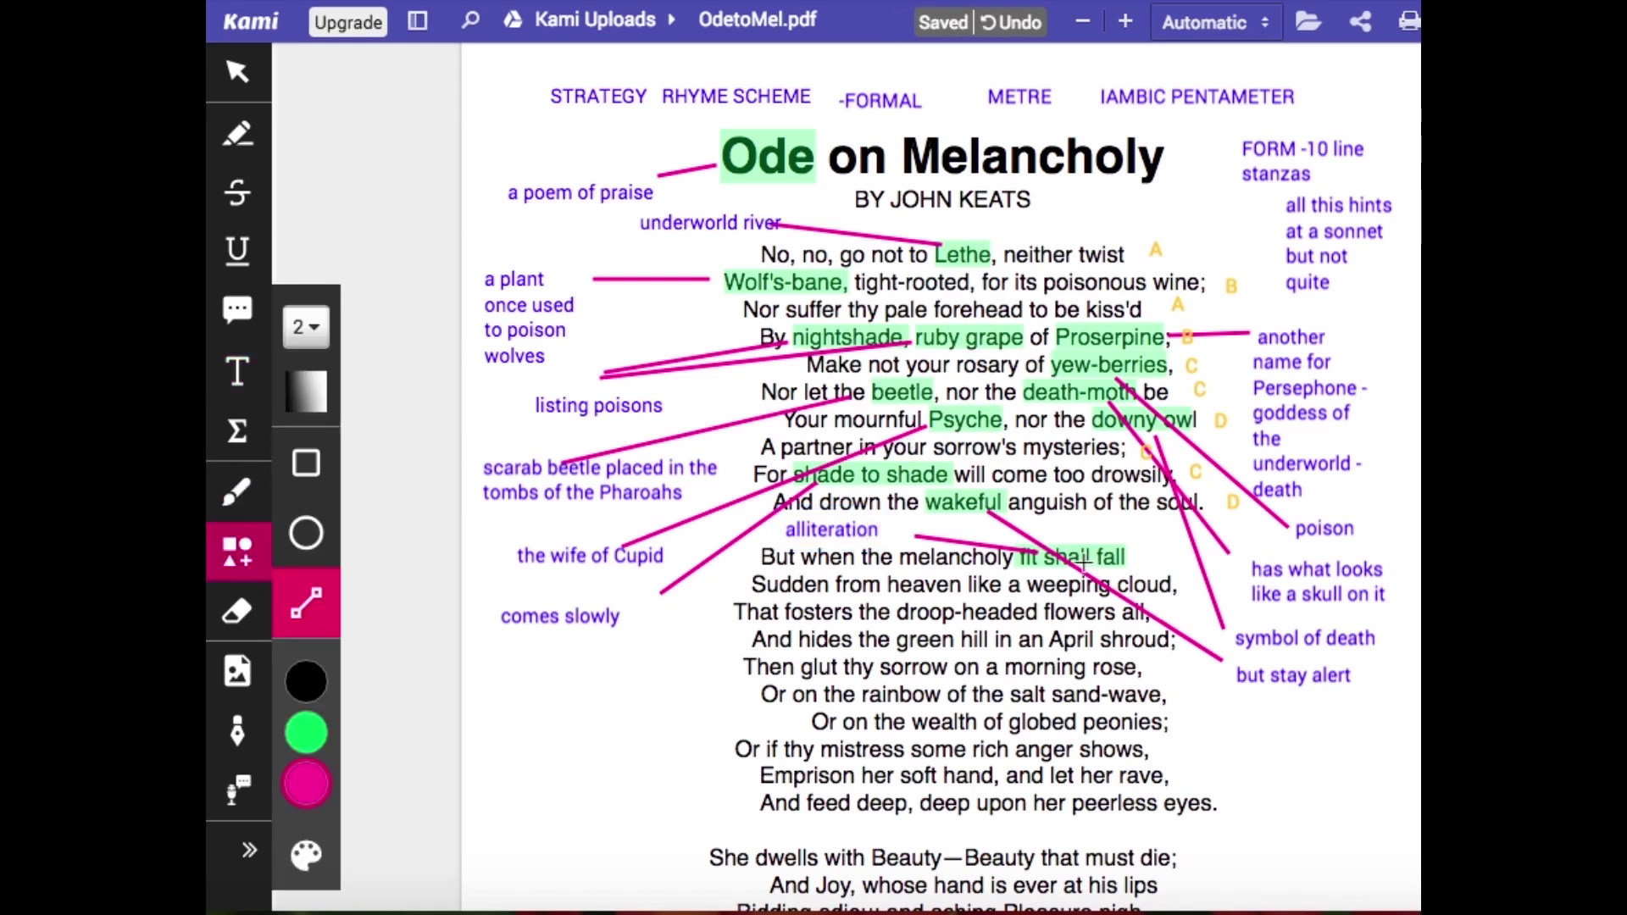
drag(1081, 556, 1241, 717)
click(238, 371)
click(1254, 714)
text(sudden image)
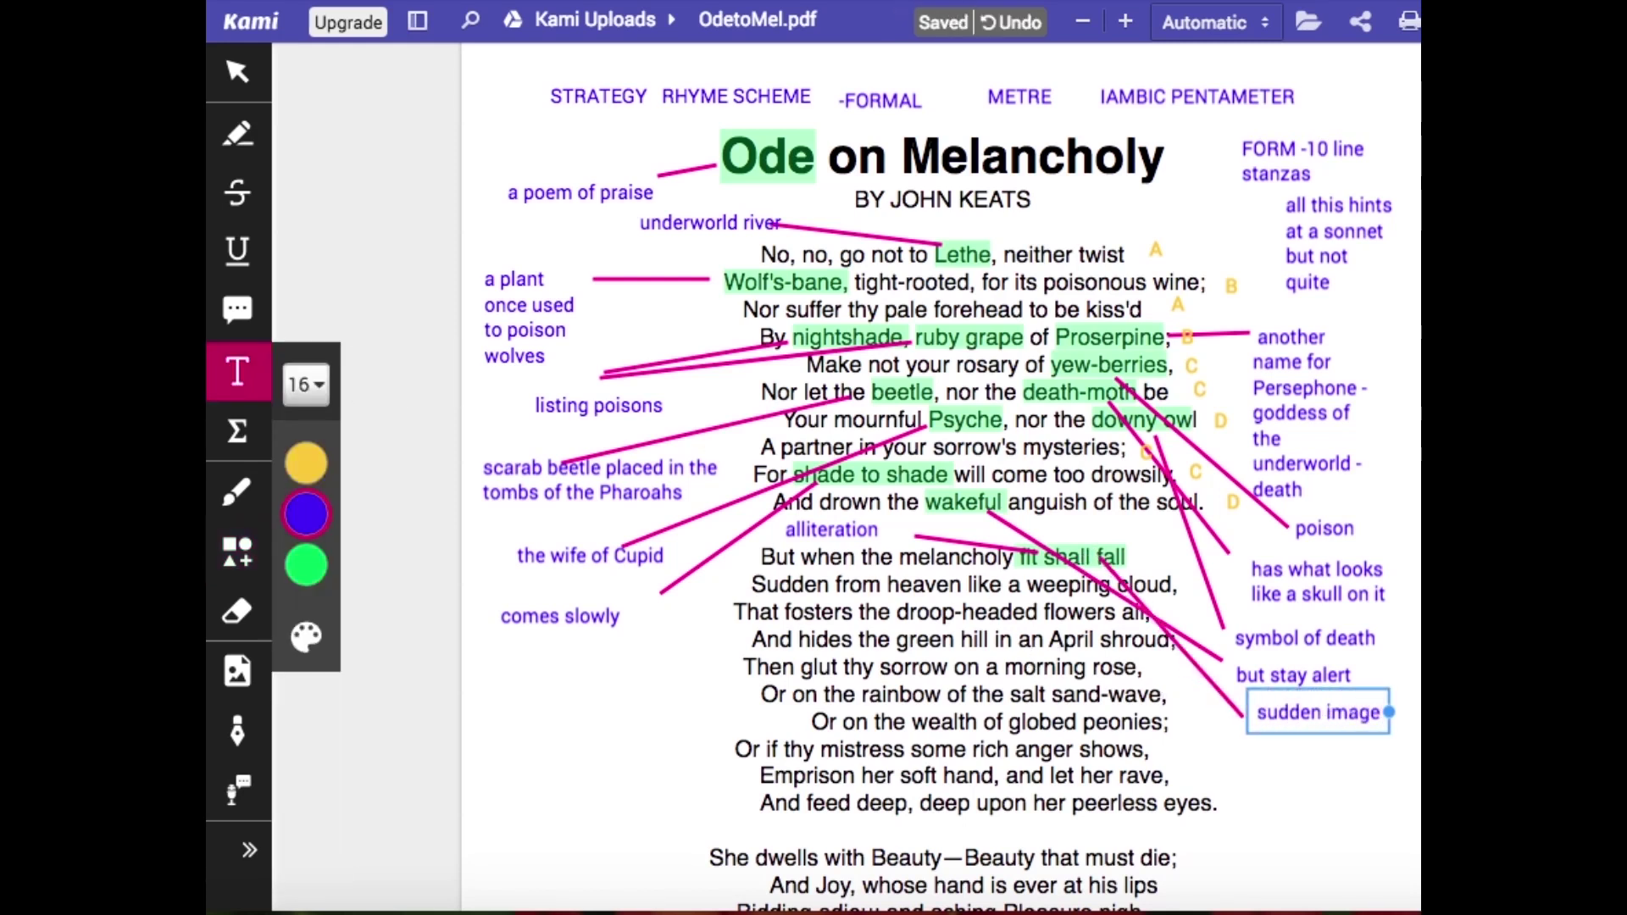
text(h)
Highlight 'like a weeping' green and add a 'sim' (simile) note in the left margin
drag(1110, 585, 579, 677)
key(s)
click(232, 381)
click(507, 678)
text(simile)
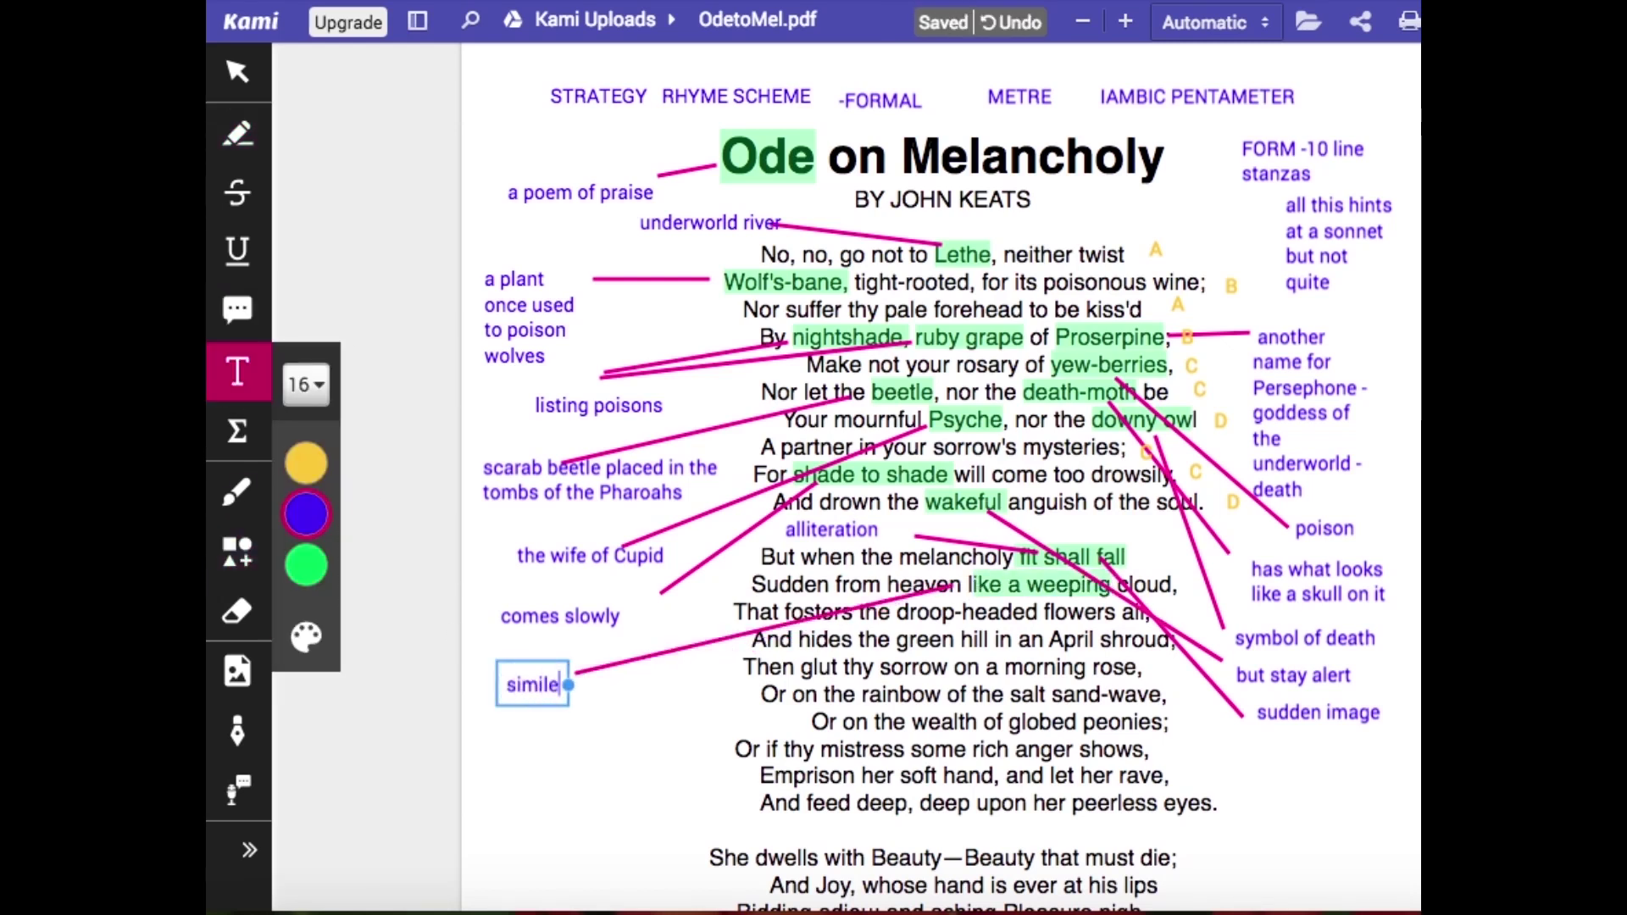
Highlight 'droop-headed' green and link it by a pink line to the note 'Wolf's bane again'
click(237, 134)
drag(1031, 612, 895, 612)
click(237, 551)
click(306, 603)
drag(554, 719, 897, 616)
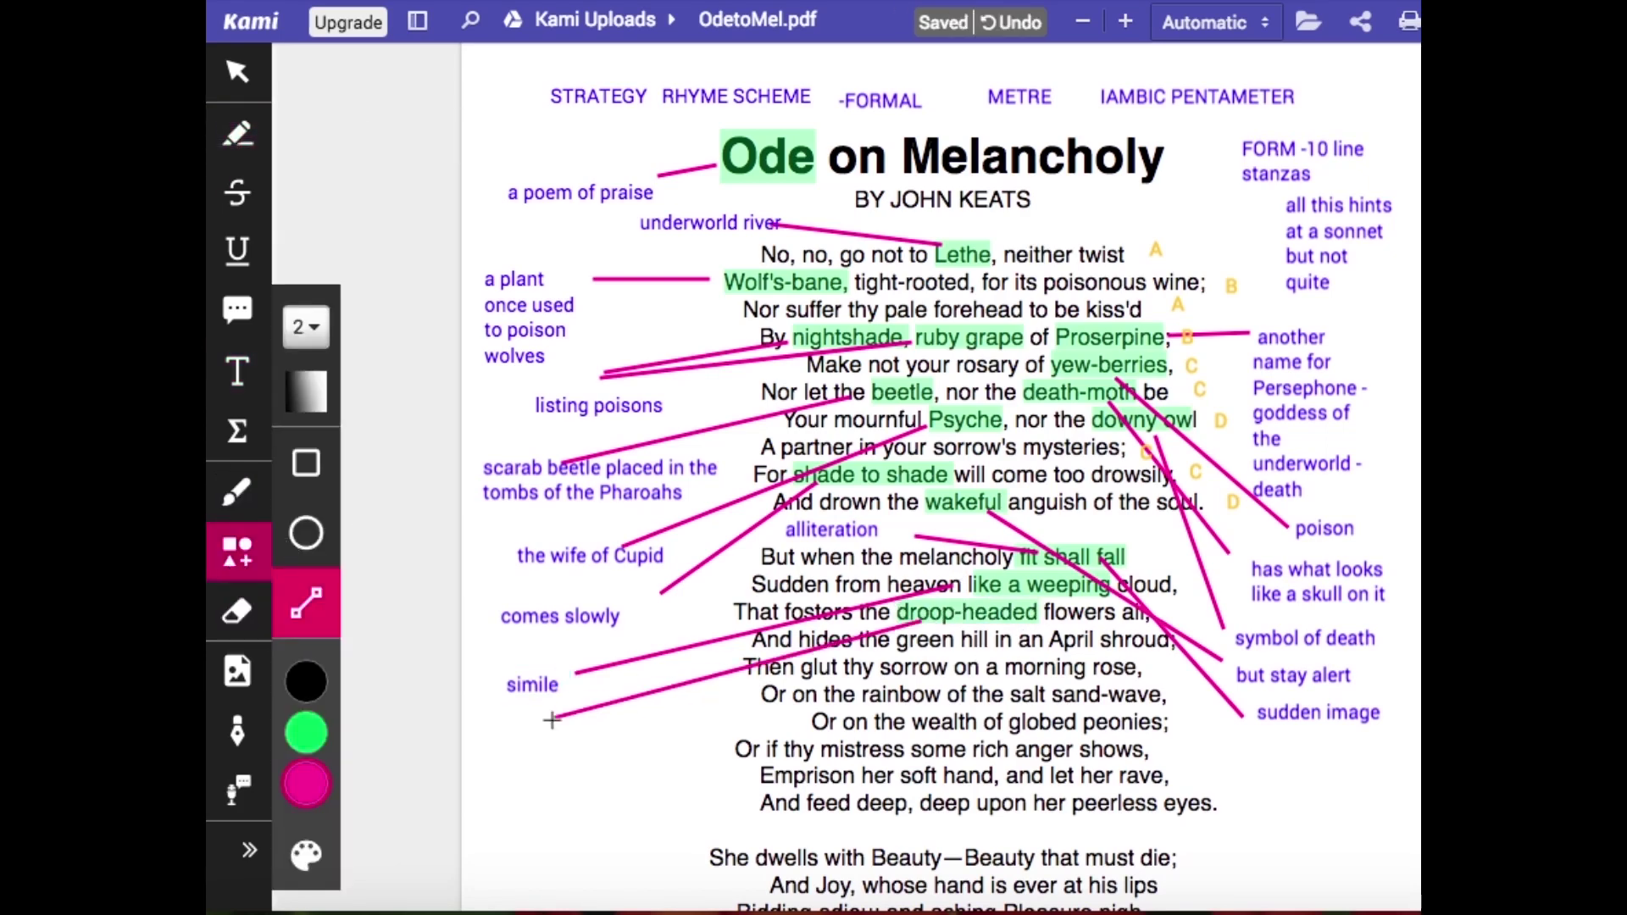
click(239, 373)
click(497, 734)
text(Wolf's )
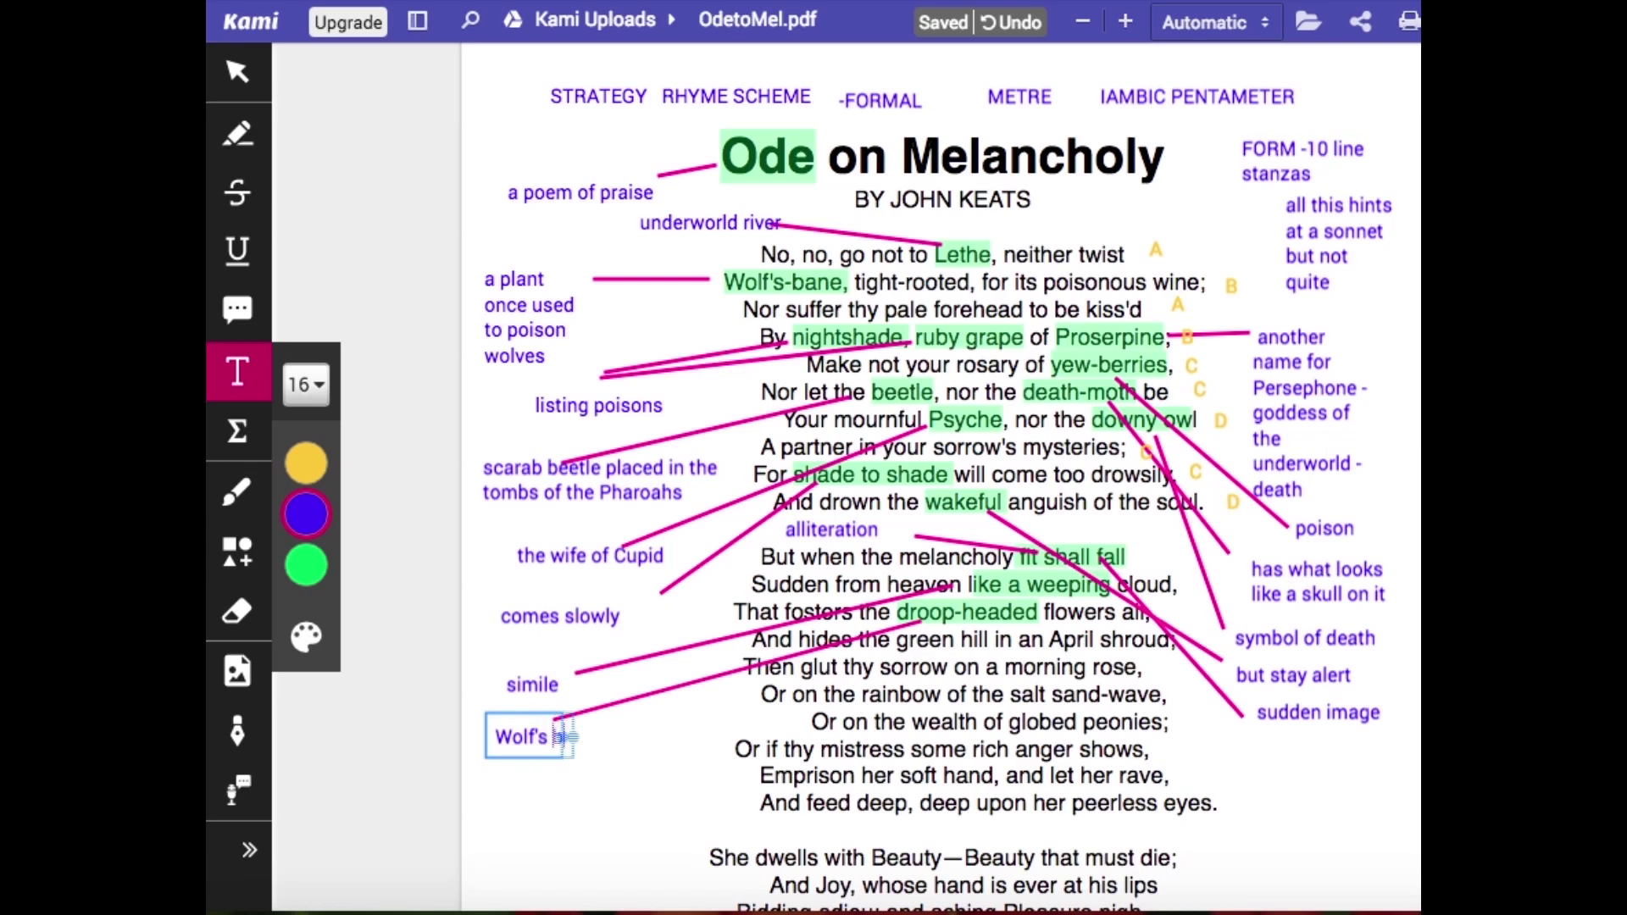
text(bane again)
Highlight 'green hill in an April' and link it to a right-margin note 'mist on the hills'
click(237, 134)
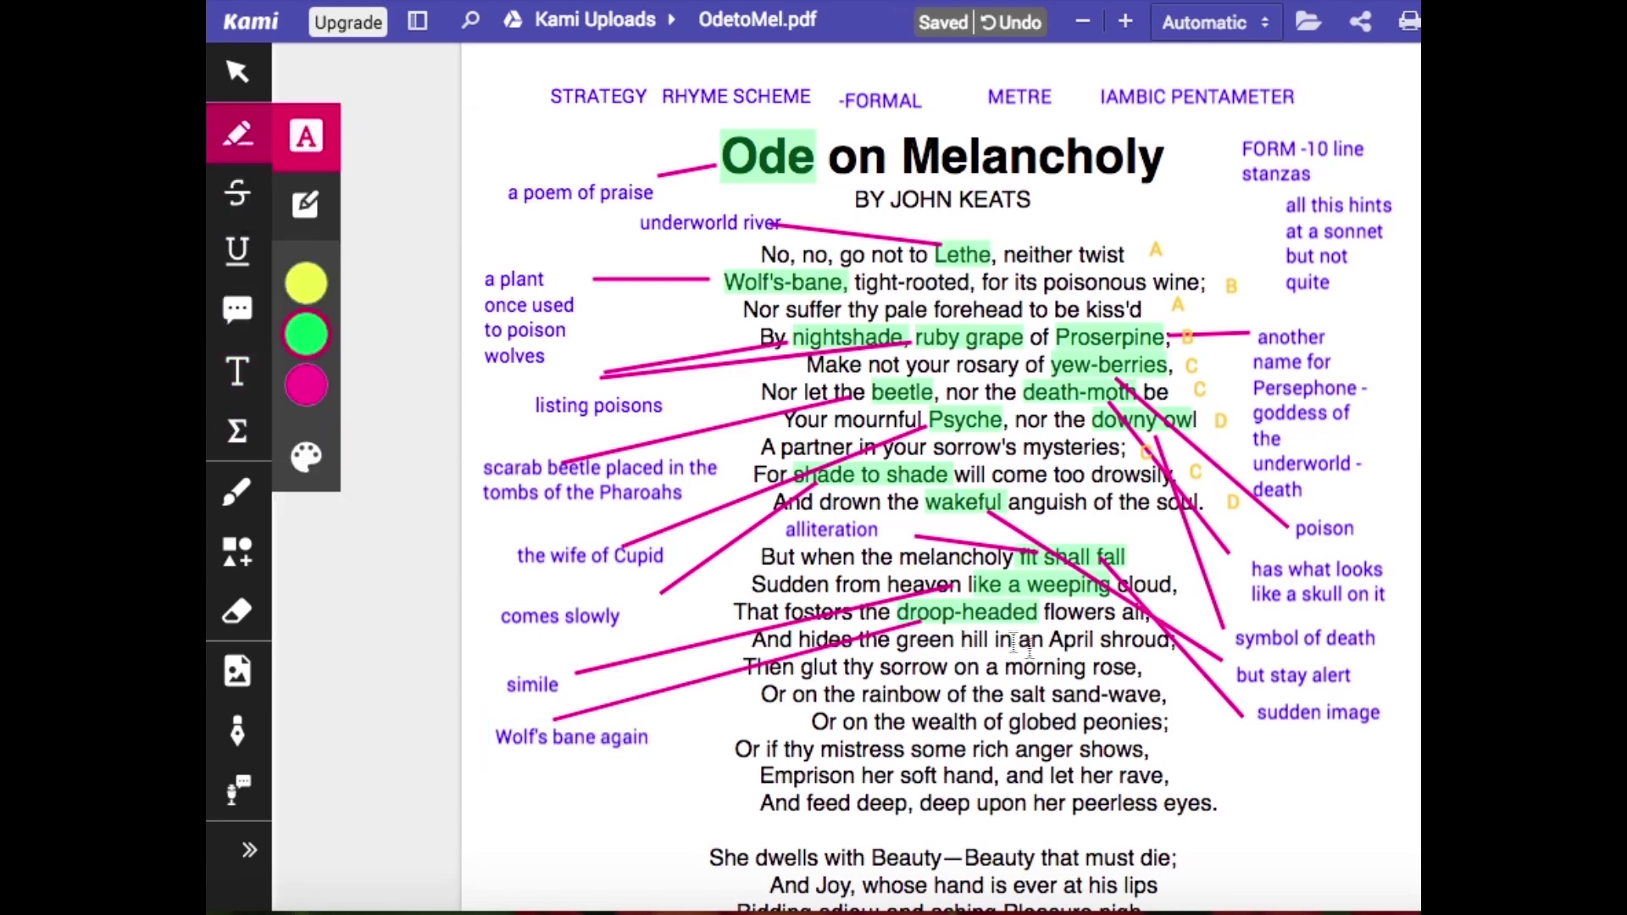
drag(1092, 640, 891, 640)
click(238, 551)
drag(1030, 648, 1229, 757)
click(237, 373)
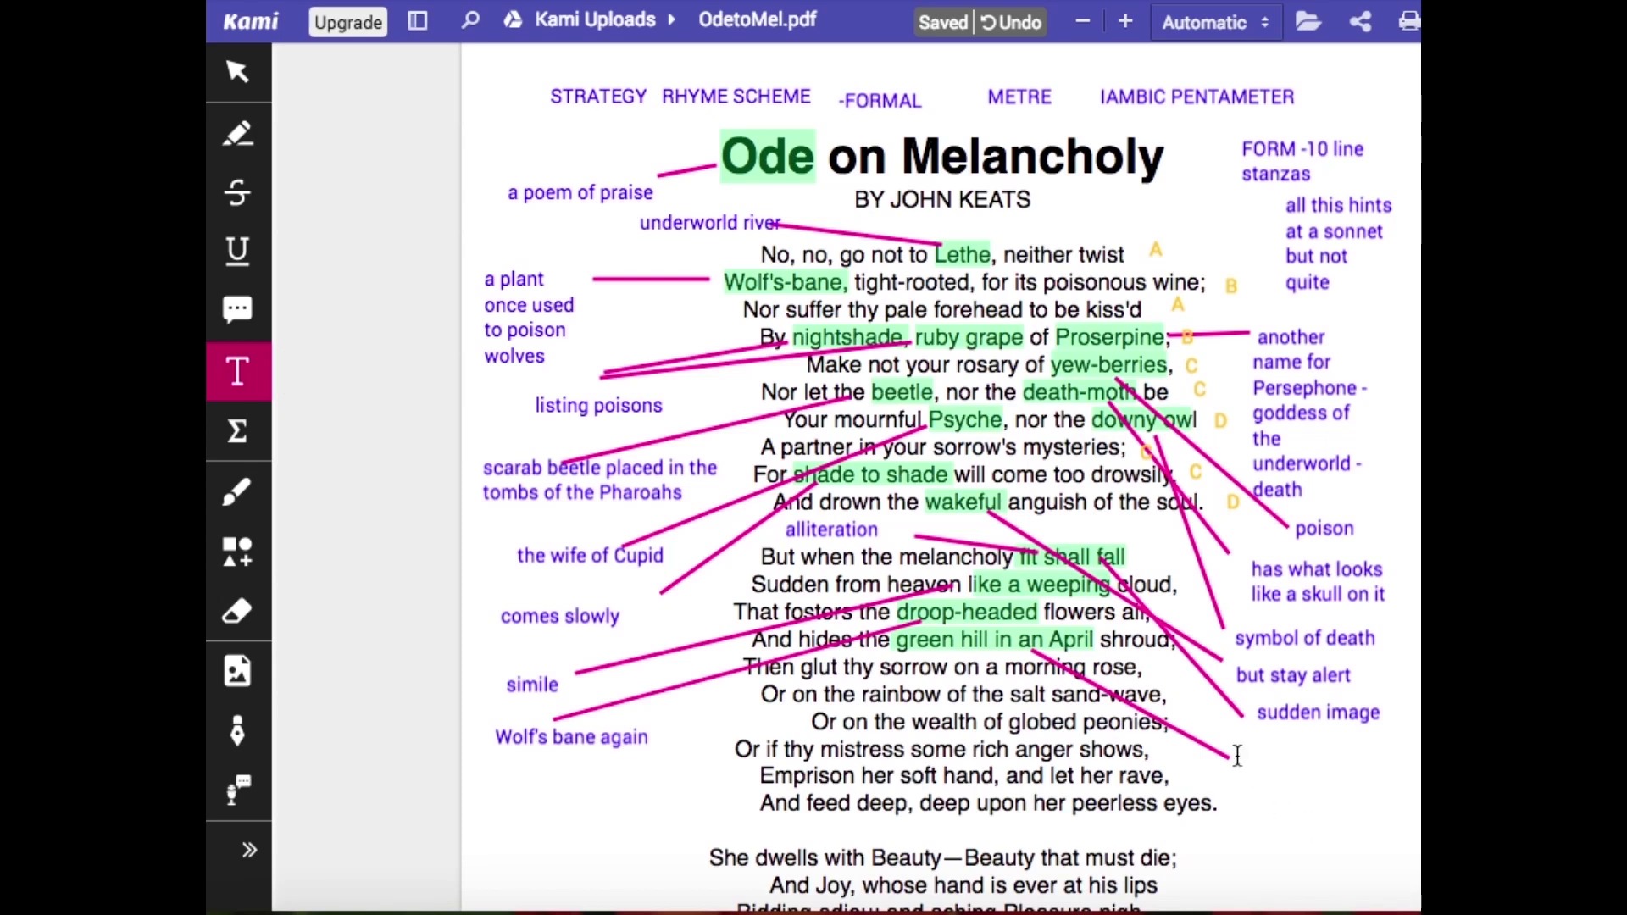
text(mist on the hills)
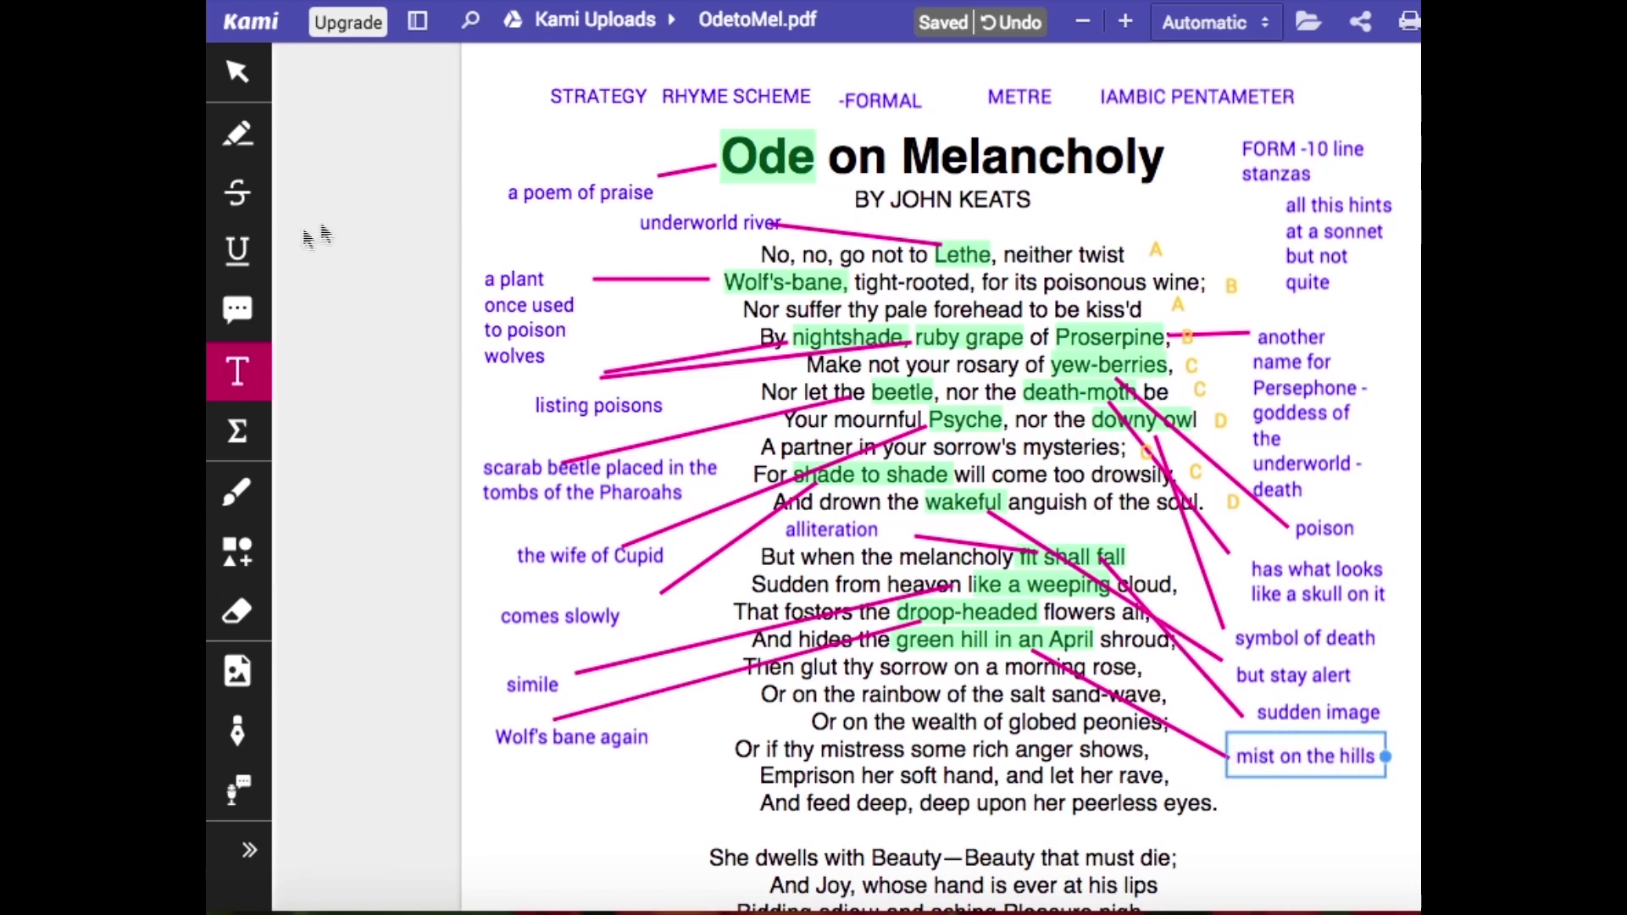
Connect 'shroud' by a pink line to a new note 'funeral' below 'mist on the hills'
click(238, 133)
click(237, 551)
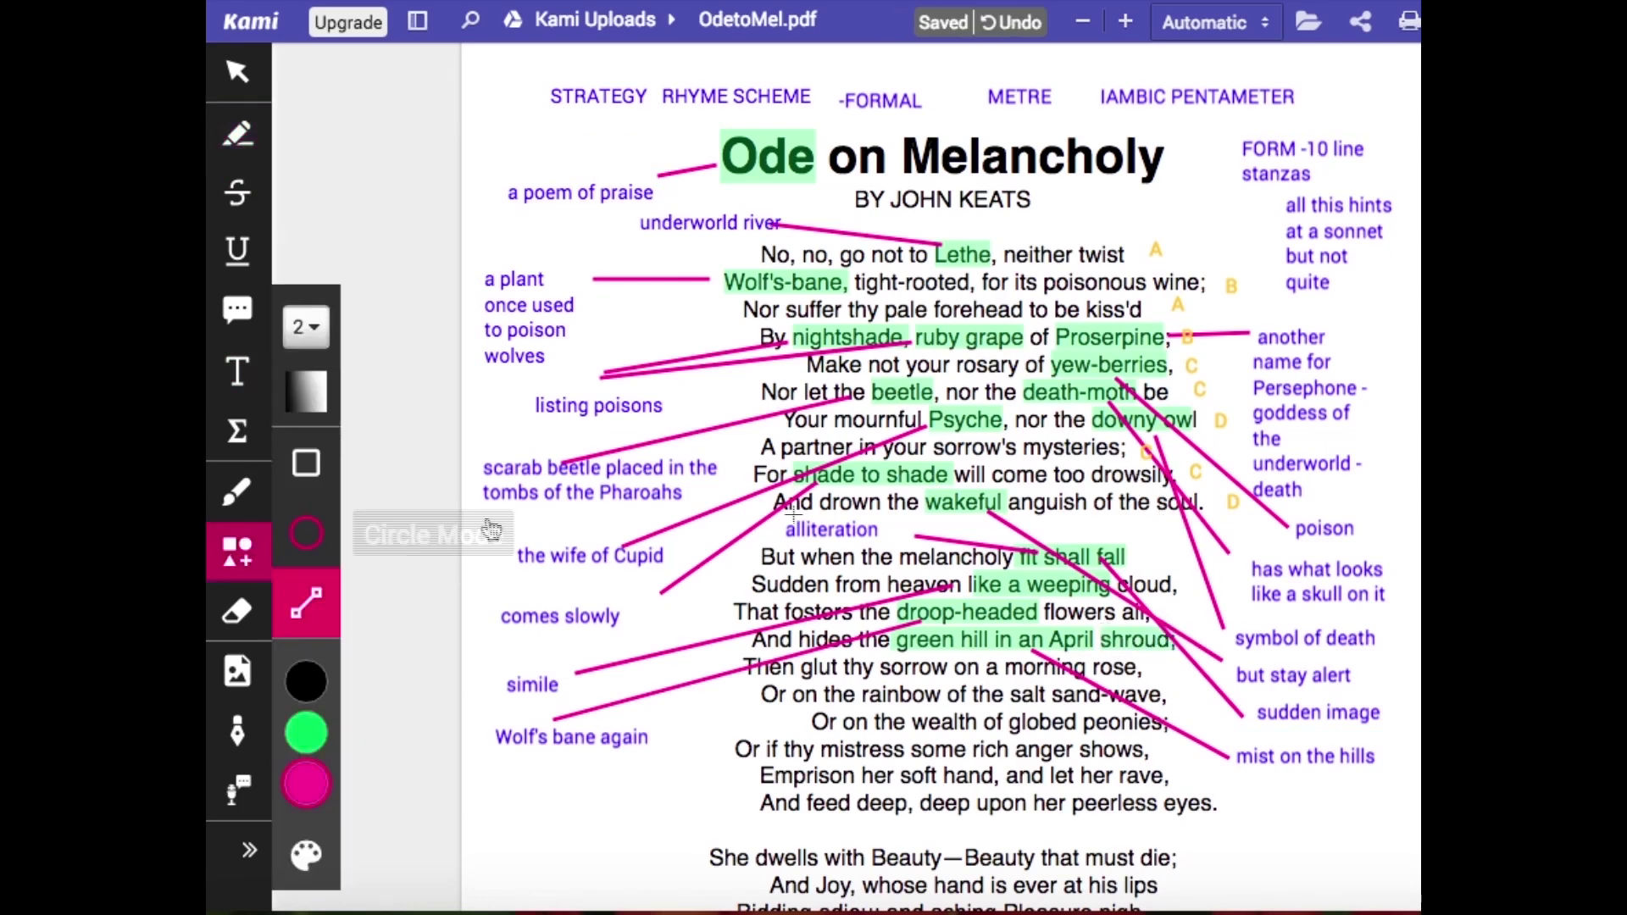
drag(1145, 648, 1239, 791)
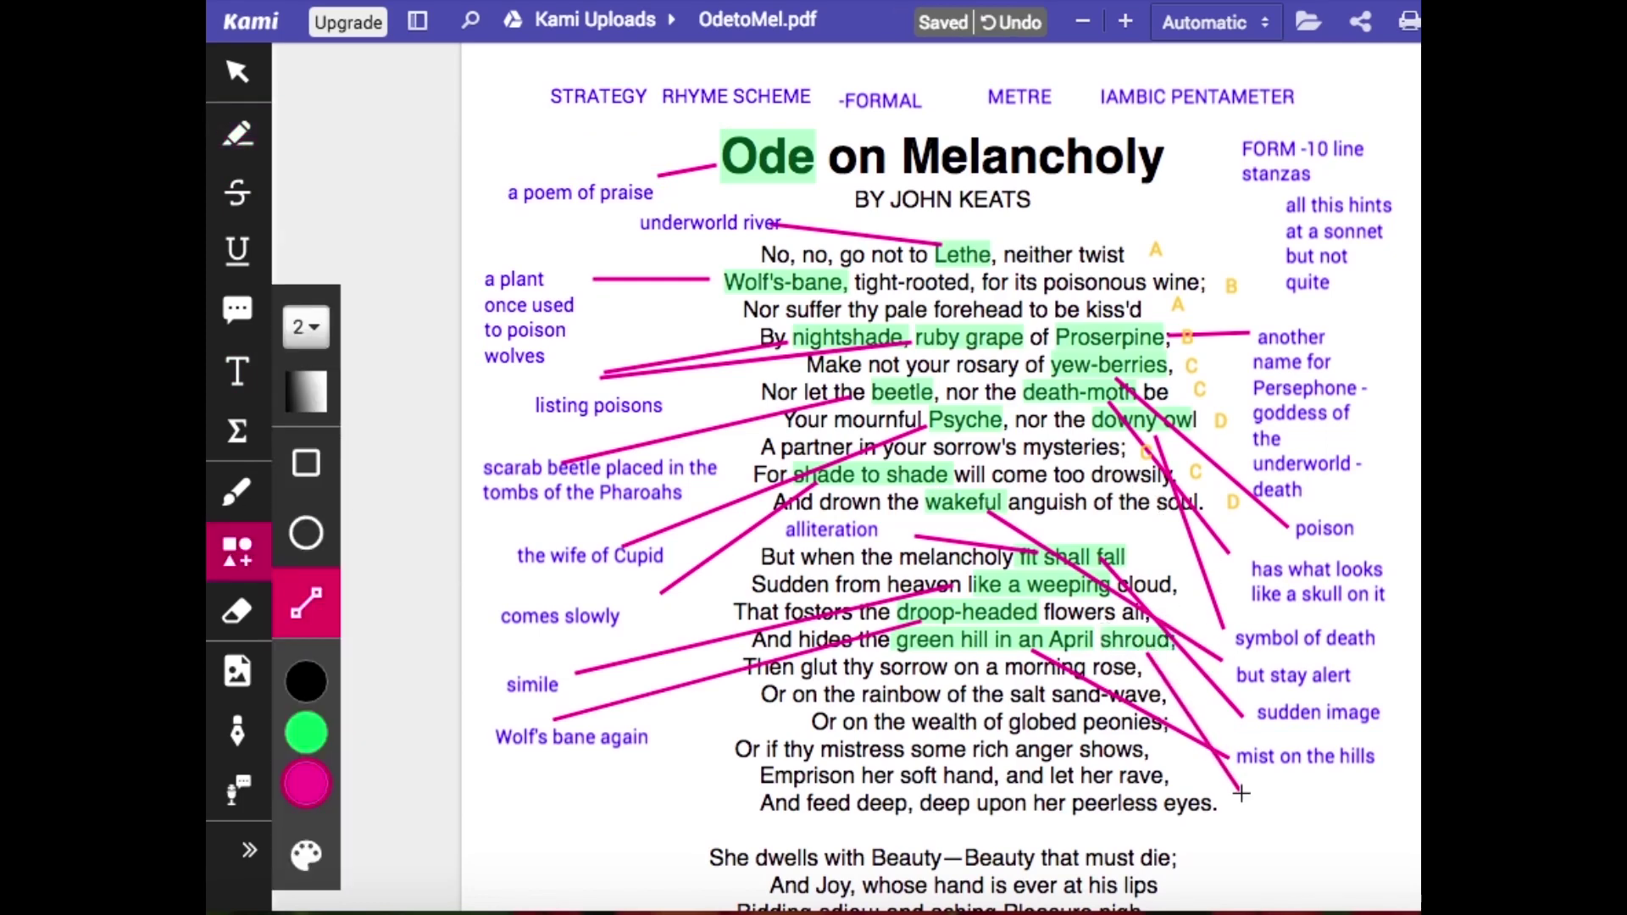
click(238, 375)
click(1261, 792)
text(funeral)
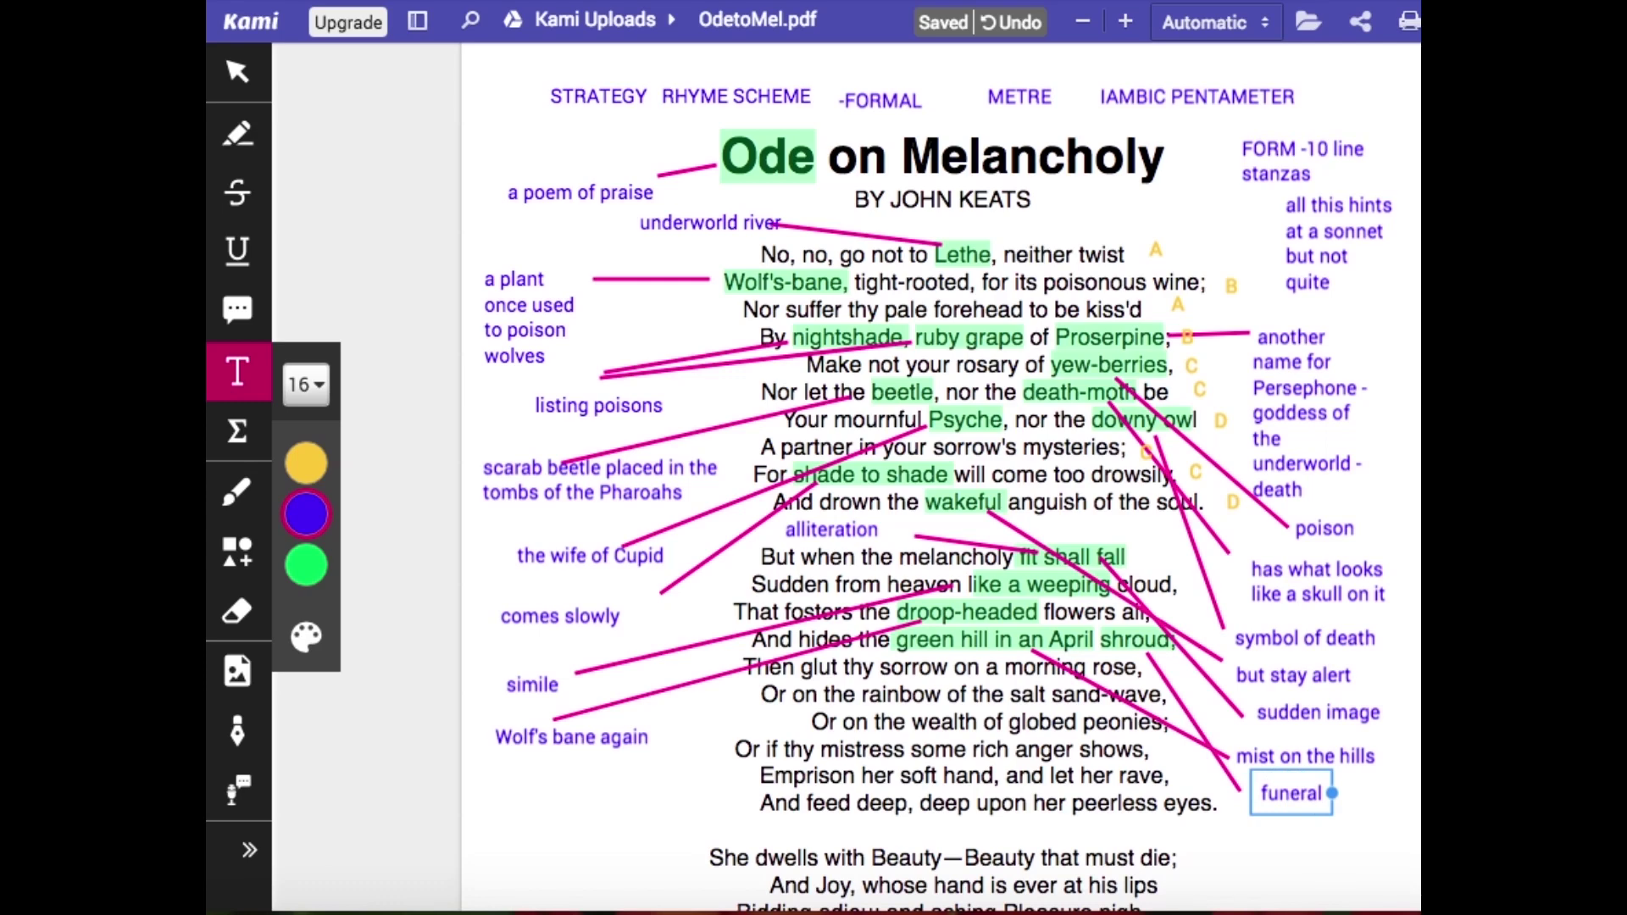
click(238, 134)
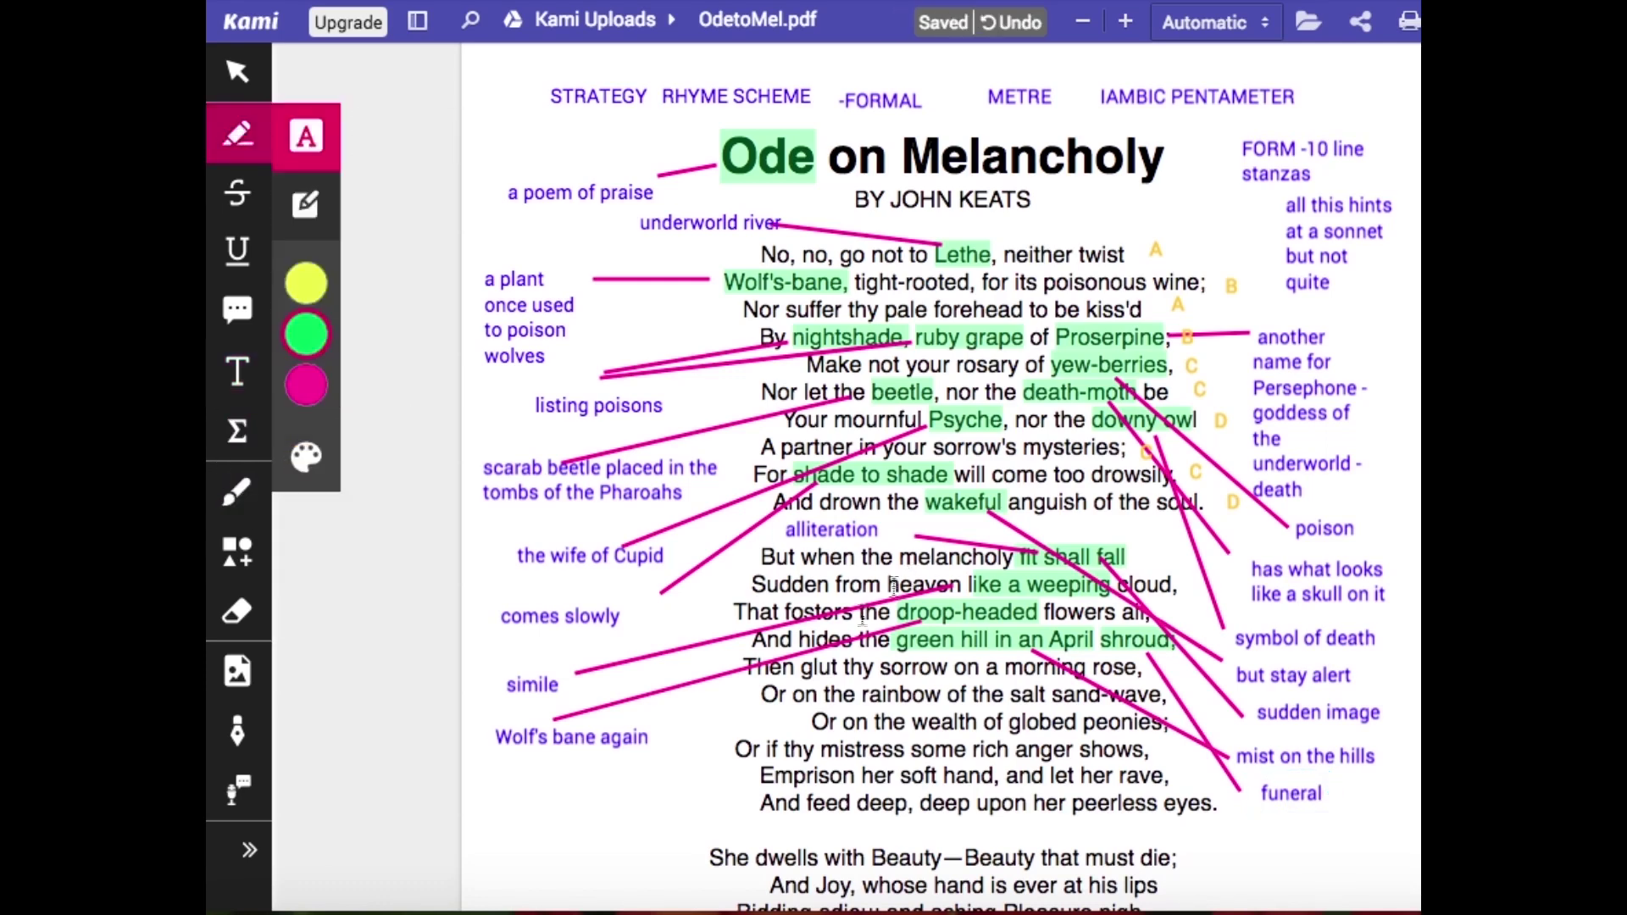